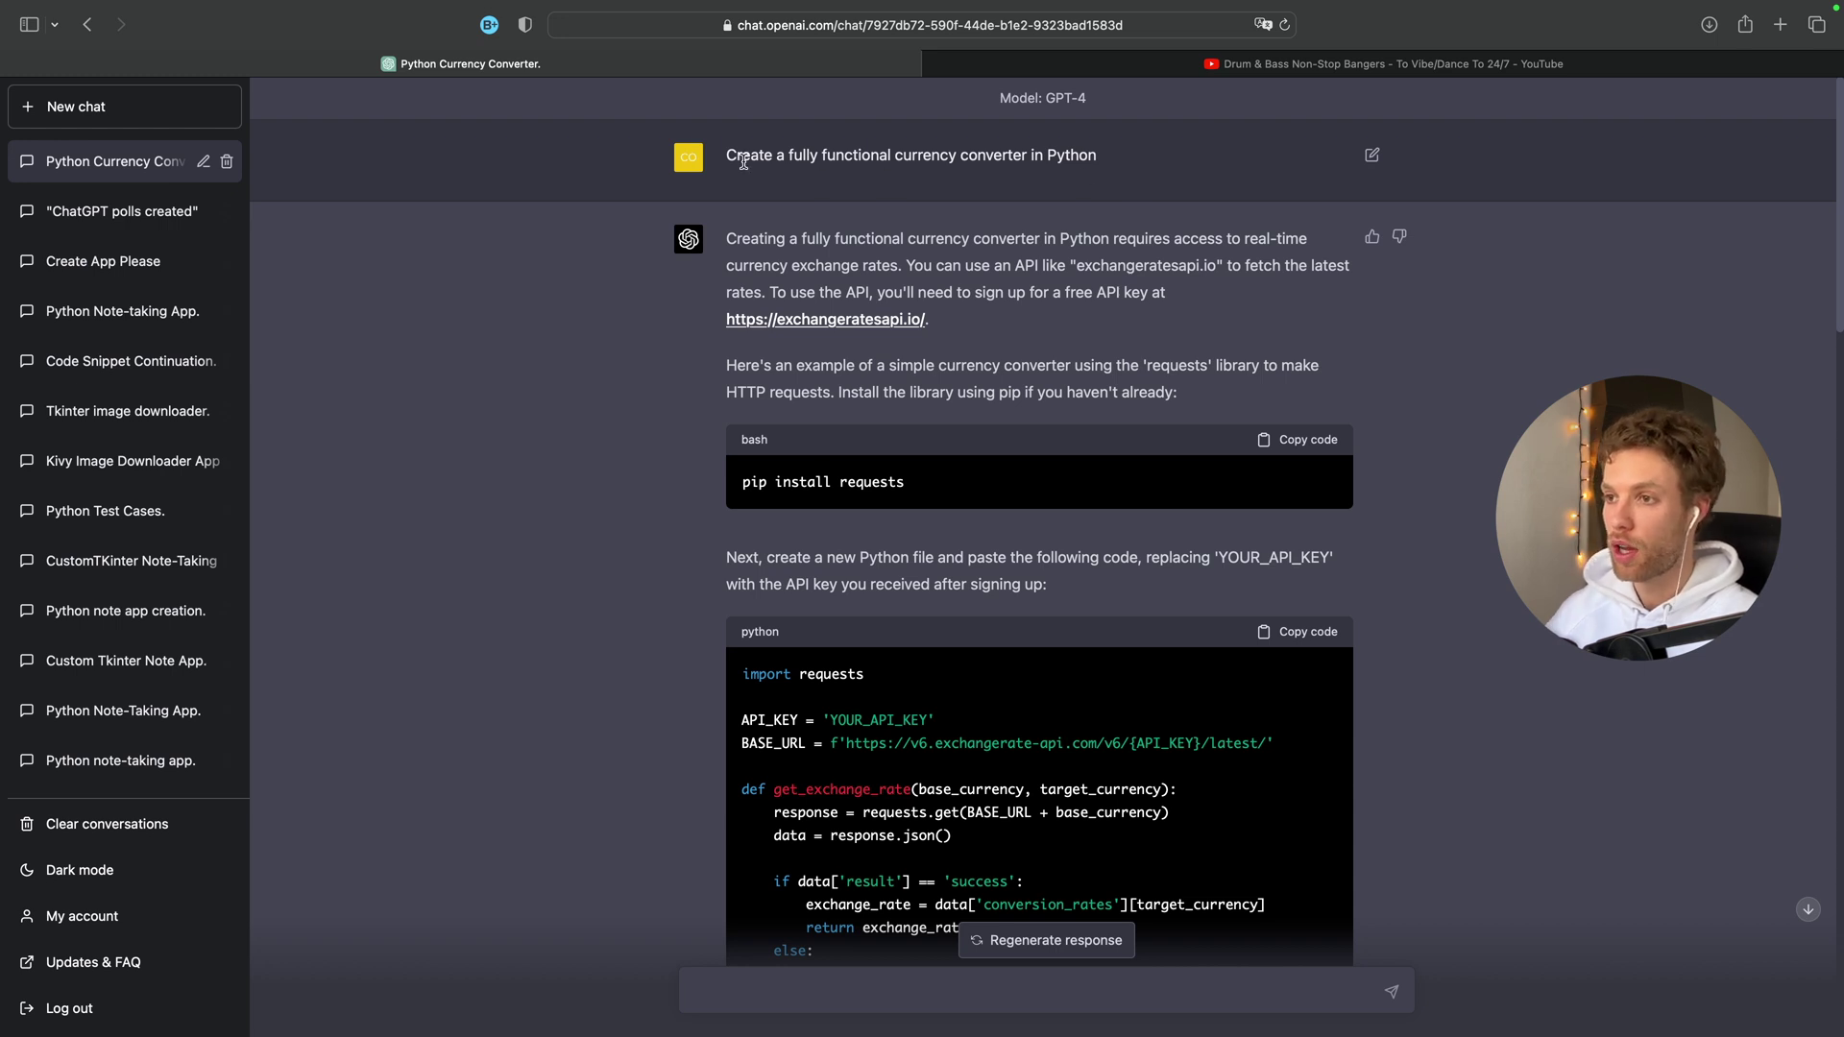
Highlight the currency converter request and the README request messages in the chat.
{"action": "left_click_drag", "start_coordinate": [728, 156], "coordinate": [1164, 176]}
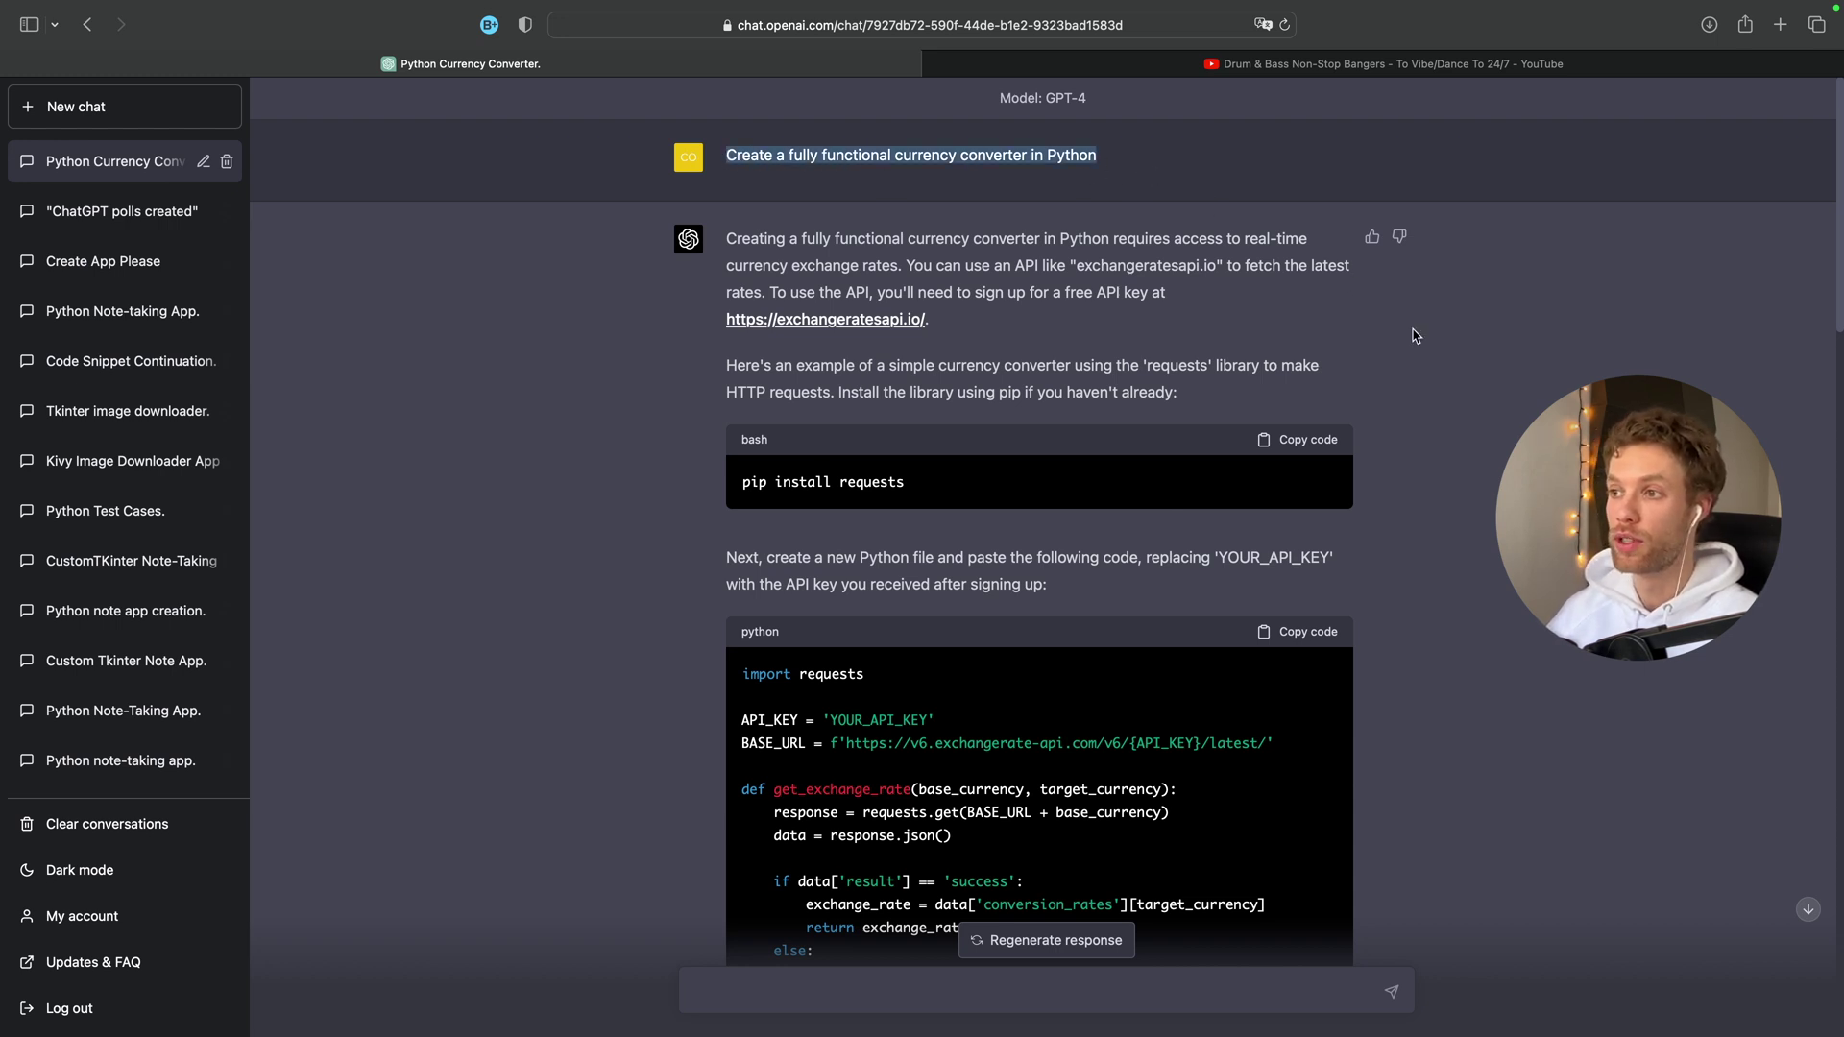
{"action": "scroll", "coordinate": [1037, 519], "scroll_direction": "down", "scroll_amount": 3}
{"action": "scroll", "coordinate": [1038, 519], "scroll_direction": "down", "scroll_amount": 3}
{"action": "scroll", "coordinate": [1037, 519], "scroll_direction": "down", "scroll_amount": 1}
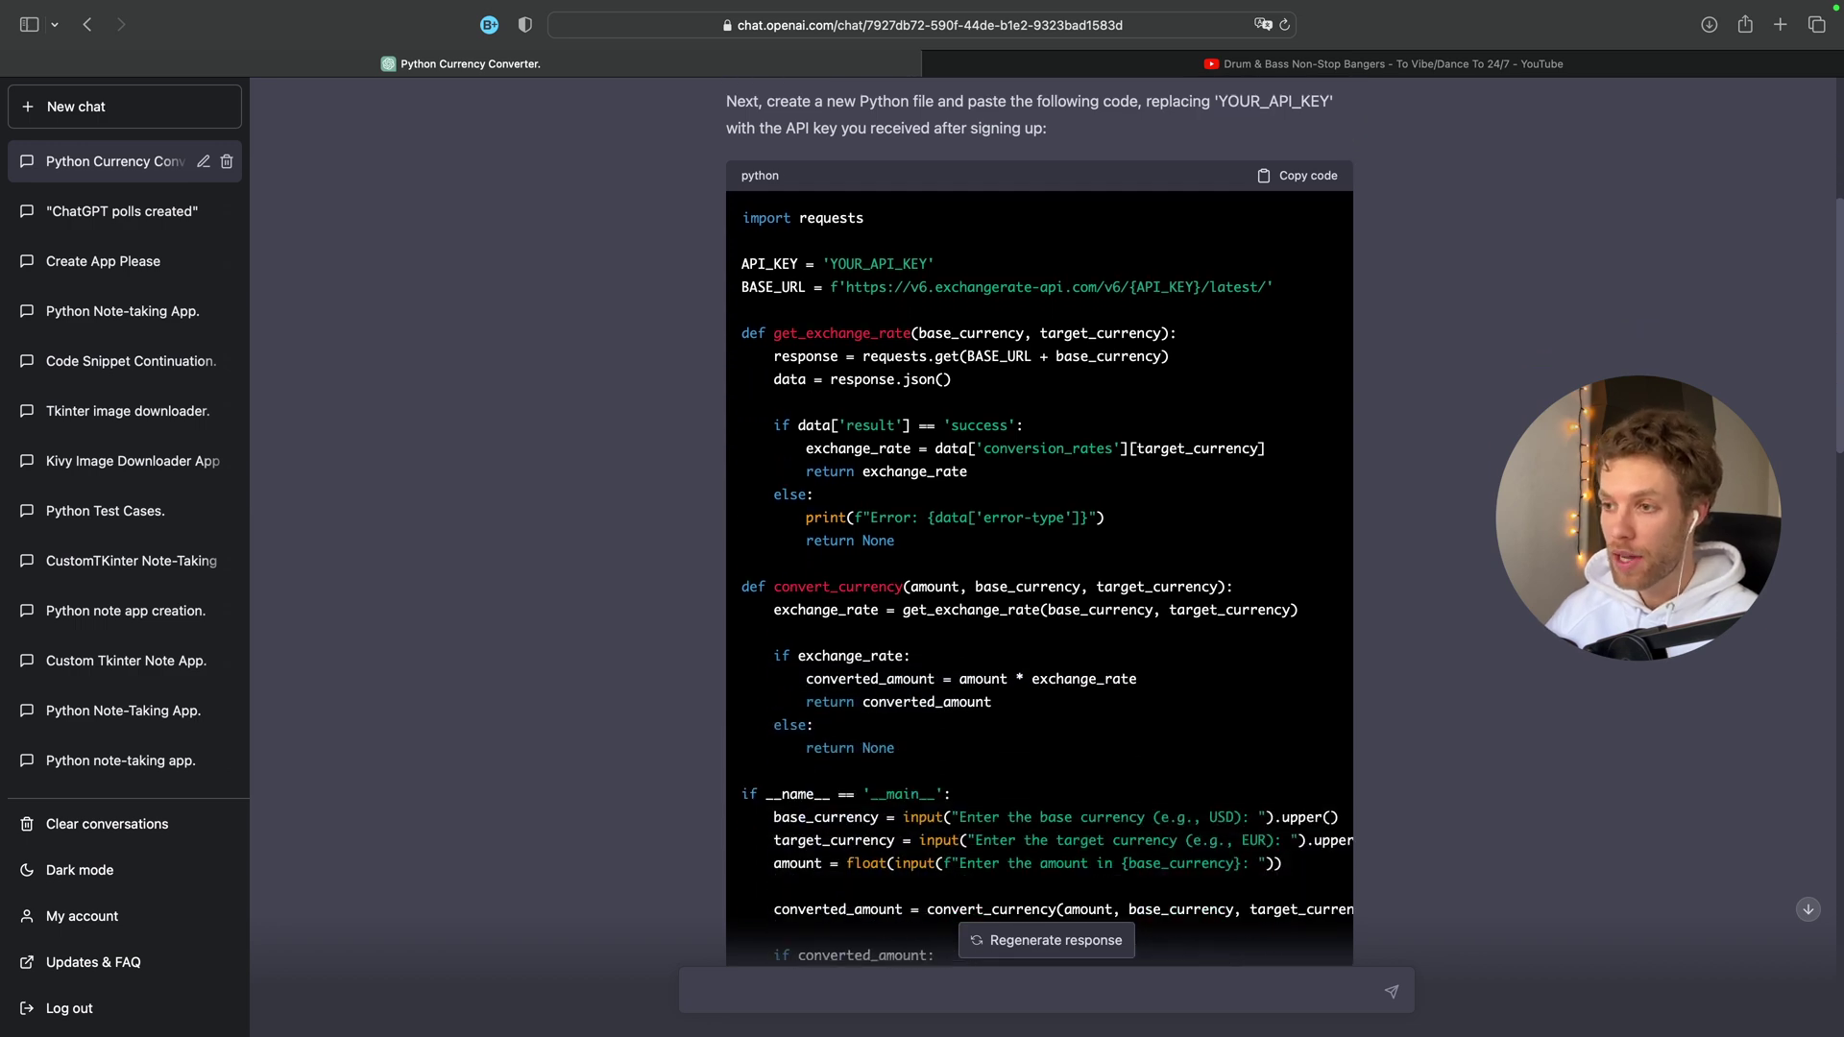
{"action": "scroll", "coordinate": [1038, 519], "scroll_direction": "down", "scroll_amount": 4}
{"action": "scroll", "coordinate": [1139, 599], "scroll_direction": "down", "scroll_amount": 1}
{"action": "scroll", "coordinate": [1139, 599], "scroll_direction": "down", "scroll_amount": 2}
{"action": "scroll", "coordinate": [1138, 597], "scroll_direction": "down", "scroll_amount": 1}
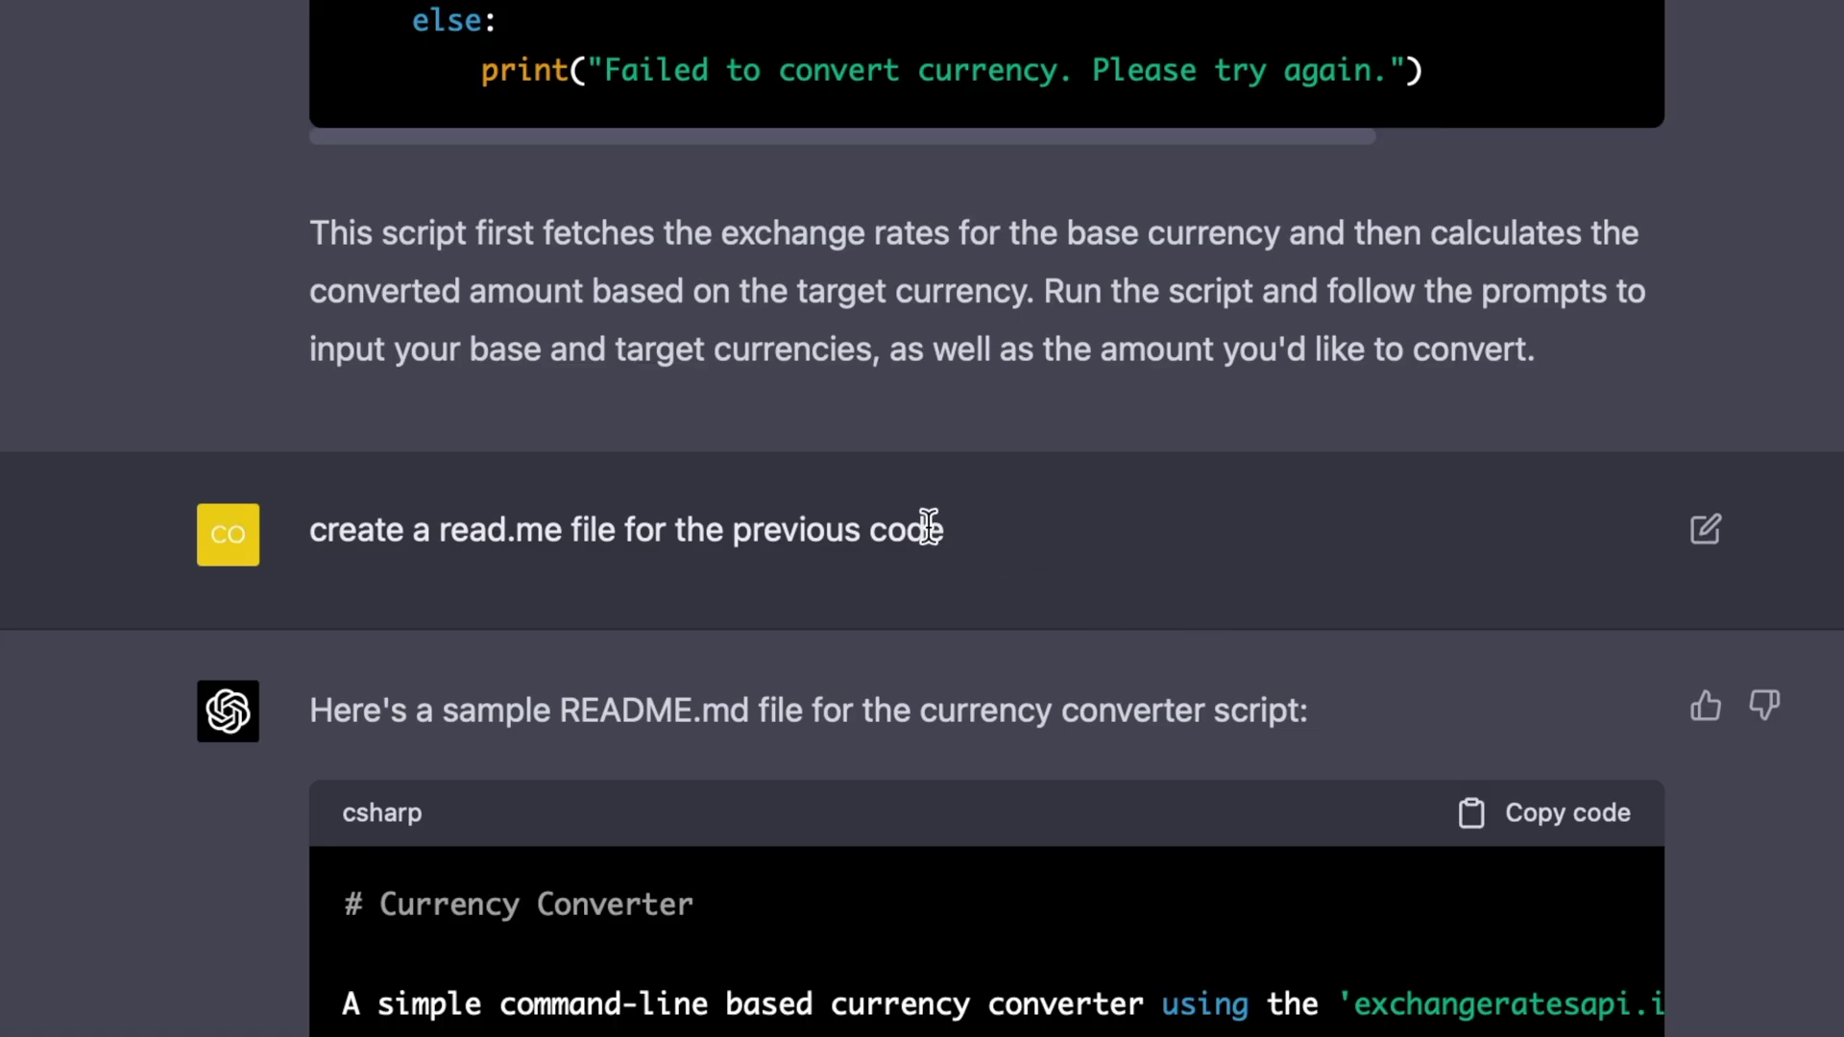
{"action": "left_click_drag", "start_coordinate": [1016, 556], "coordinate": [705, 555]}
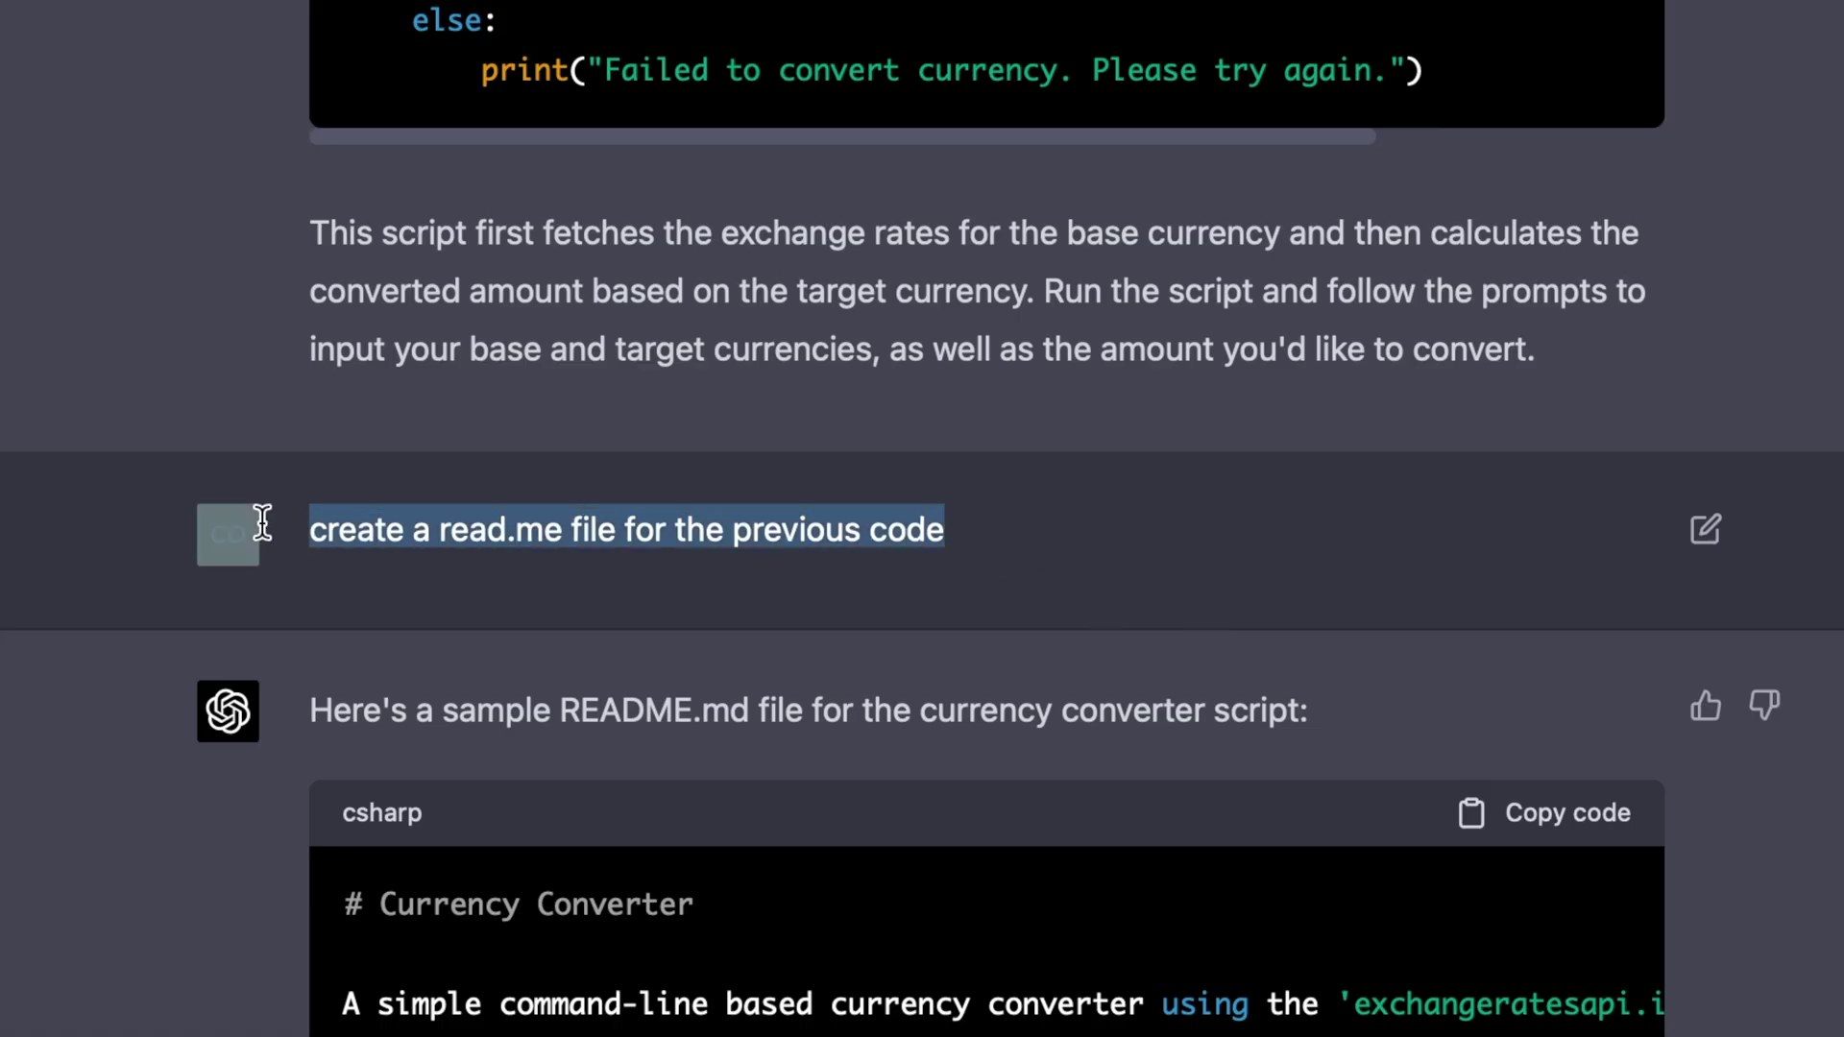
{"action": "left_click", "coordinate": [1174, 562]}
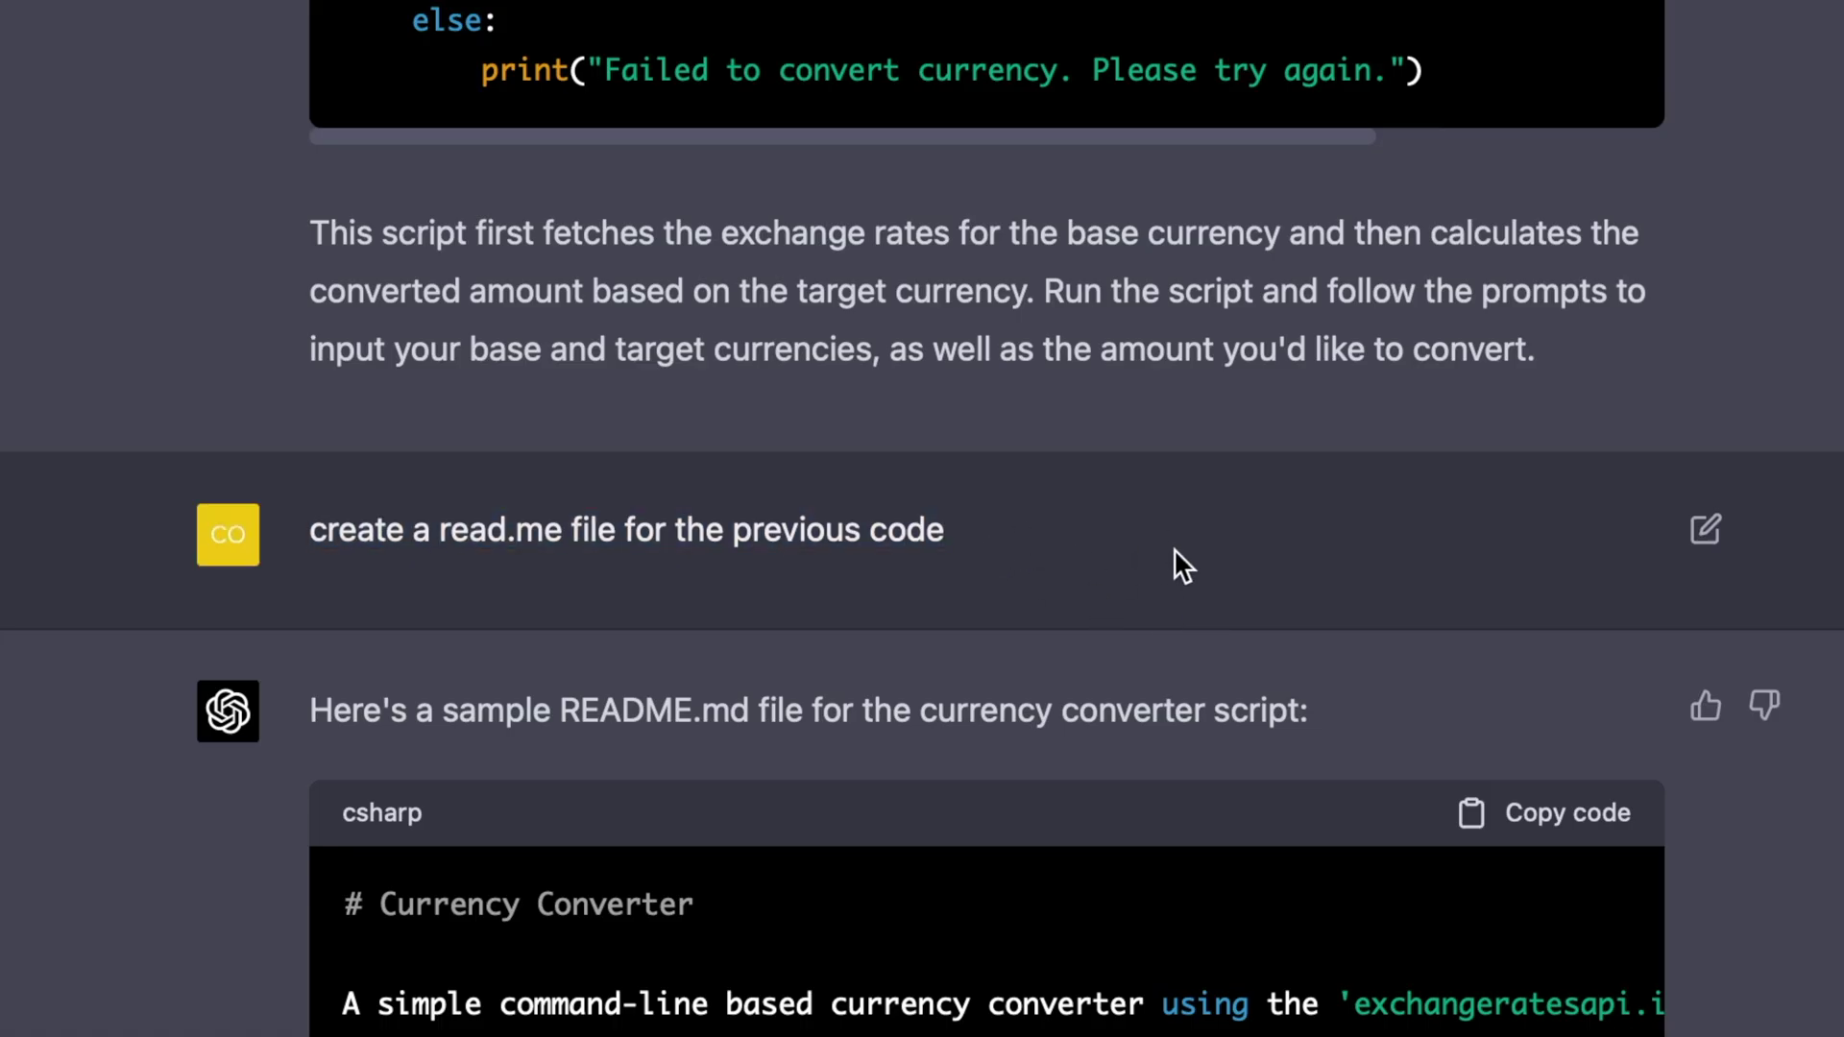
{"action": "scroll", "coordinate": [1174, 562], "scroll_direction": "down", "scroll_amount": 3}
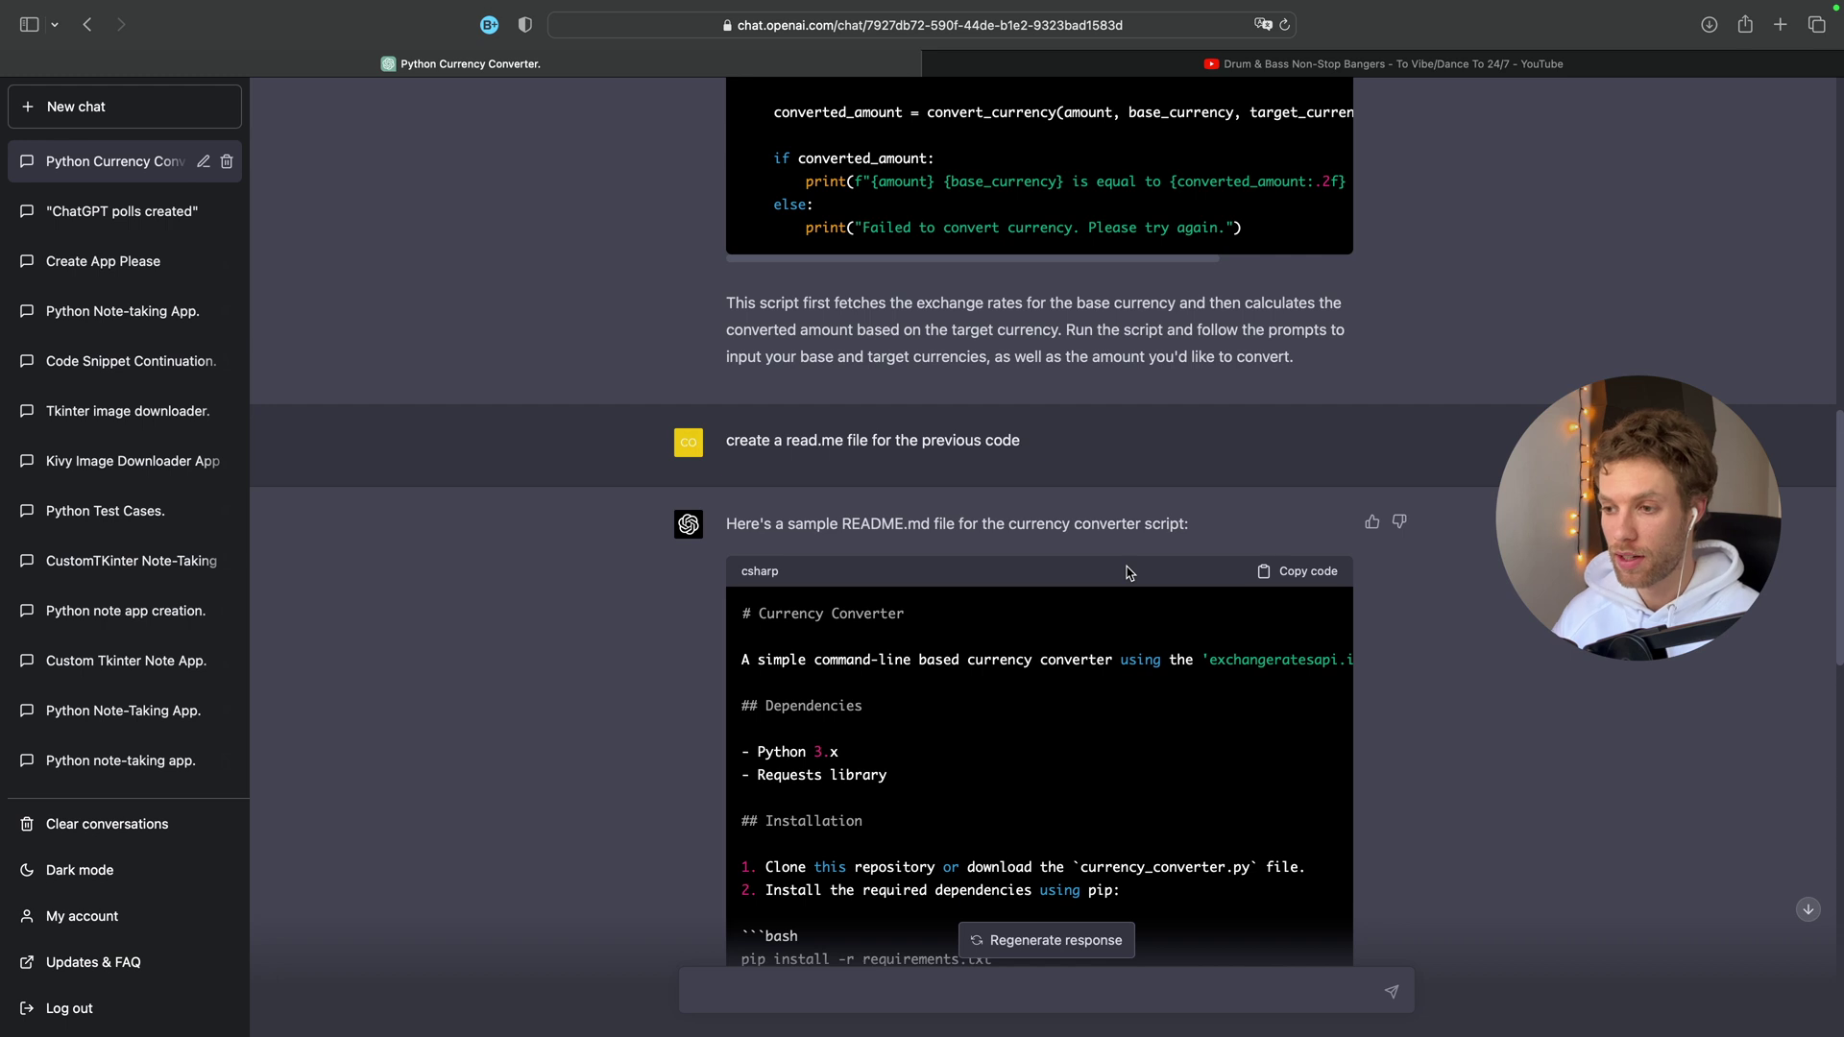
{"action": "scroll", "coordinate": [1128, 571], "scroll_direction": "down", "scroll_amount": 4}
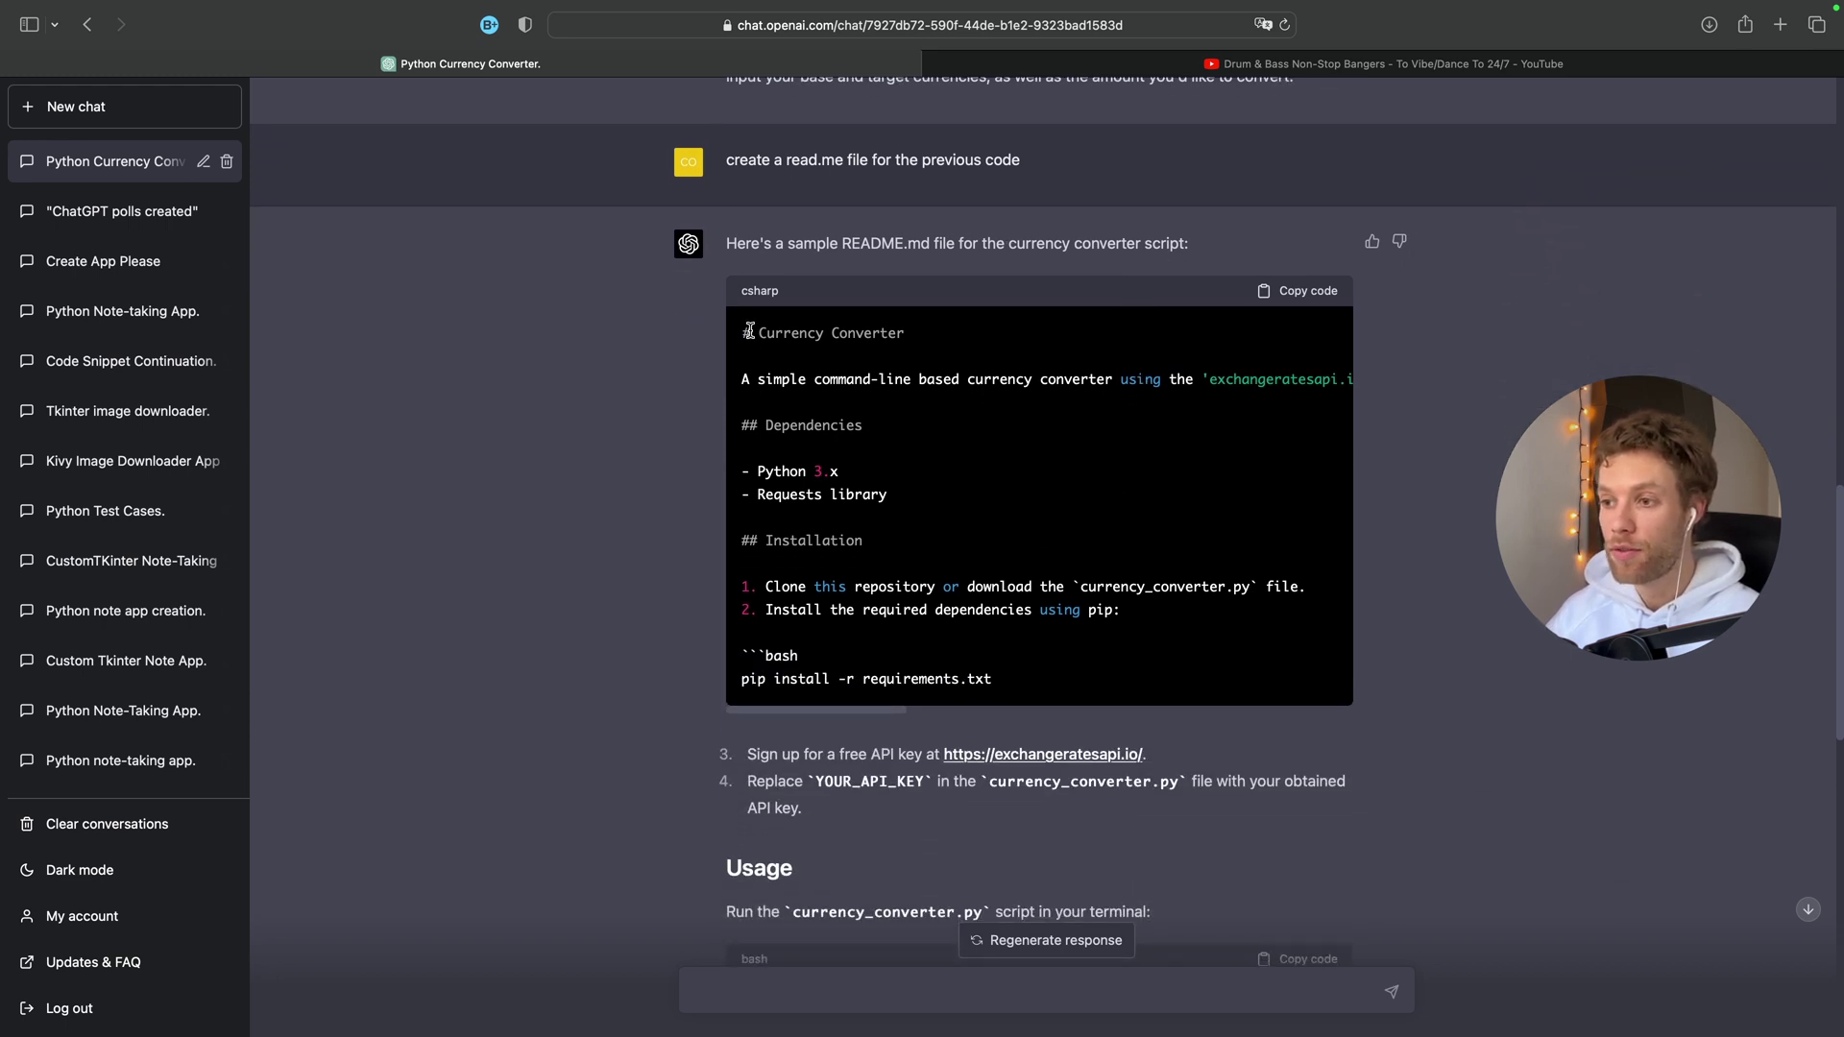
Highlight the README code block, its exchangeratesapi.io description and the installation steps.
{"action": "left_click_drag", "start_coordinate": [747, 331], "coordinate": [1431, 667]}
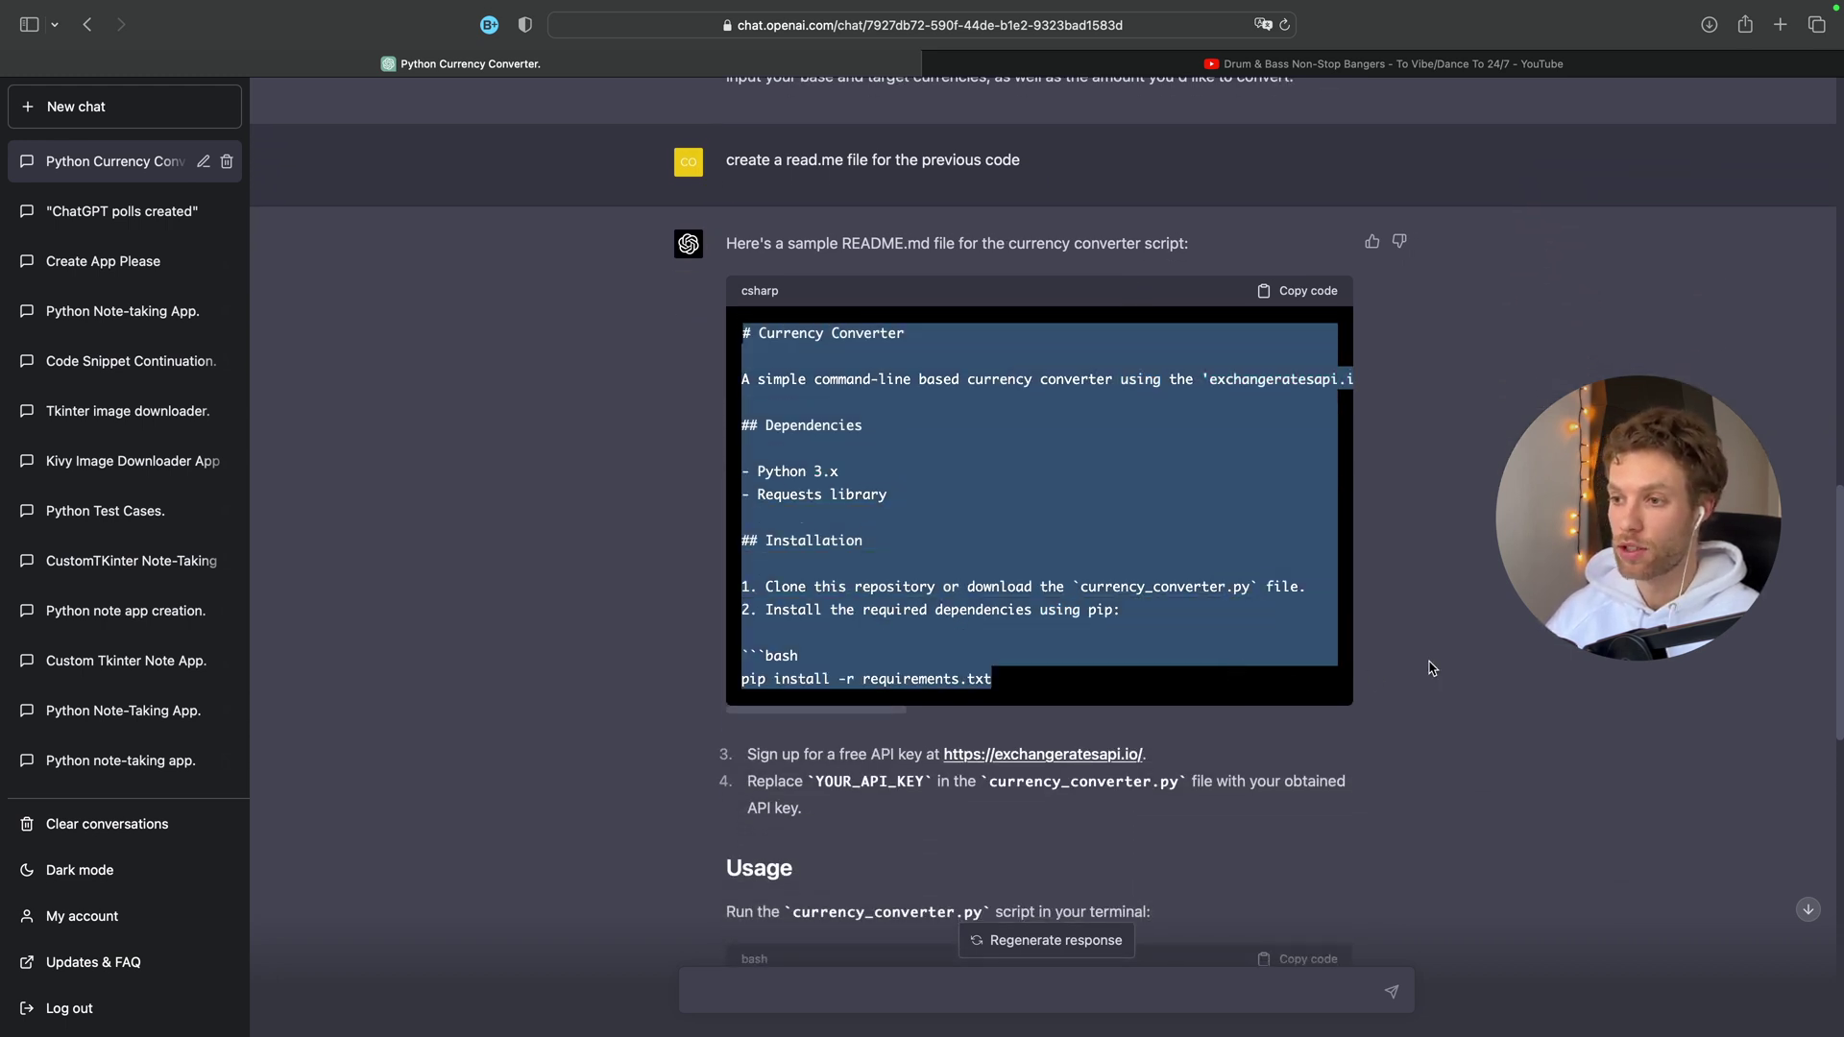
{"action": "left_click", "coordinate": [814, 378]}
{"action": "left_click_drag", "start_coordinate": [741, 379], "coordinate": [1177, 378]}
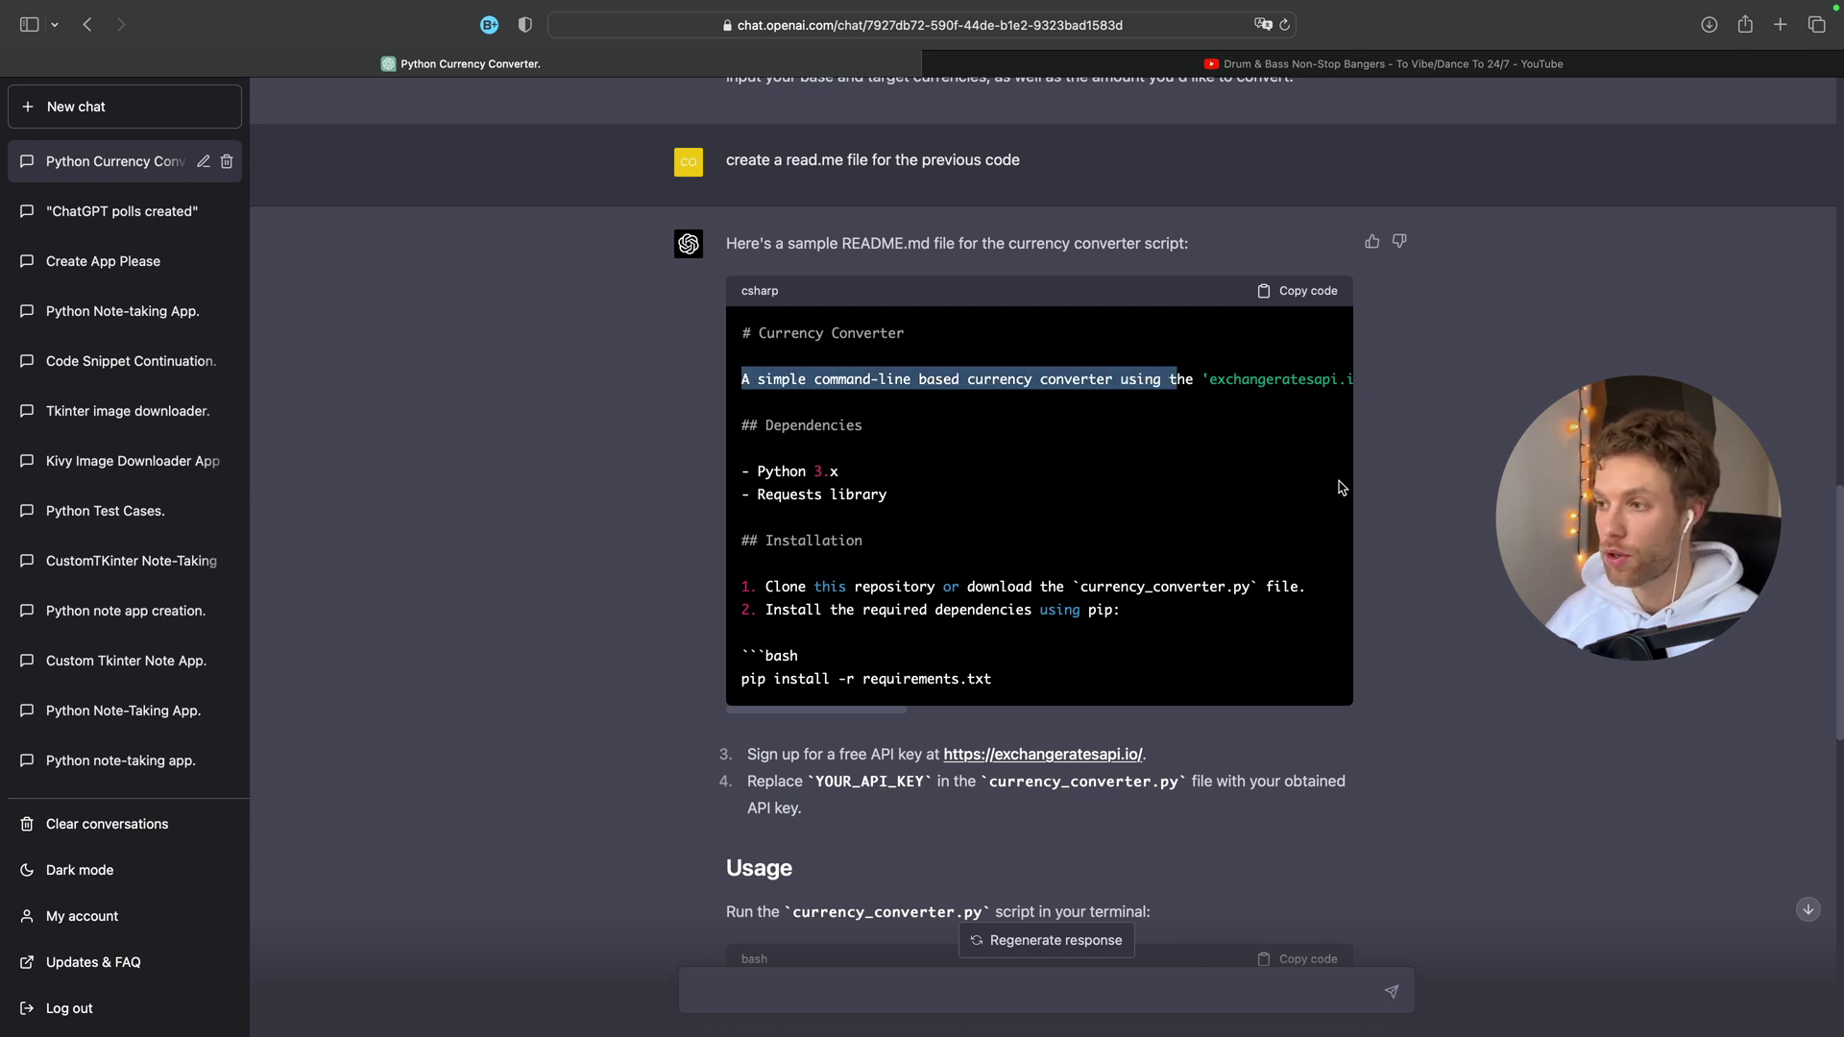
{"action": "left_click_drag", "start_coordinate": [1120, 379], "coordinate": [1346, 380]}
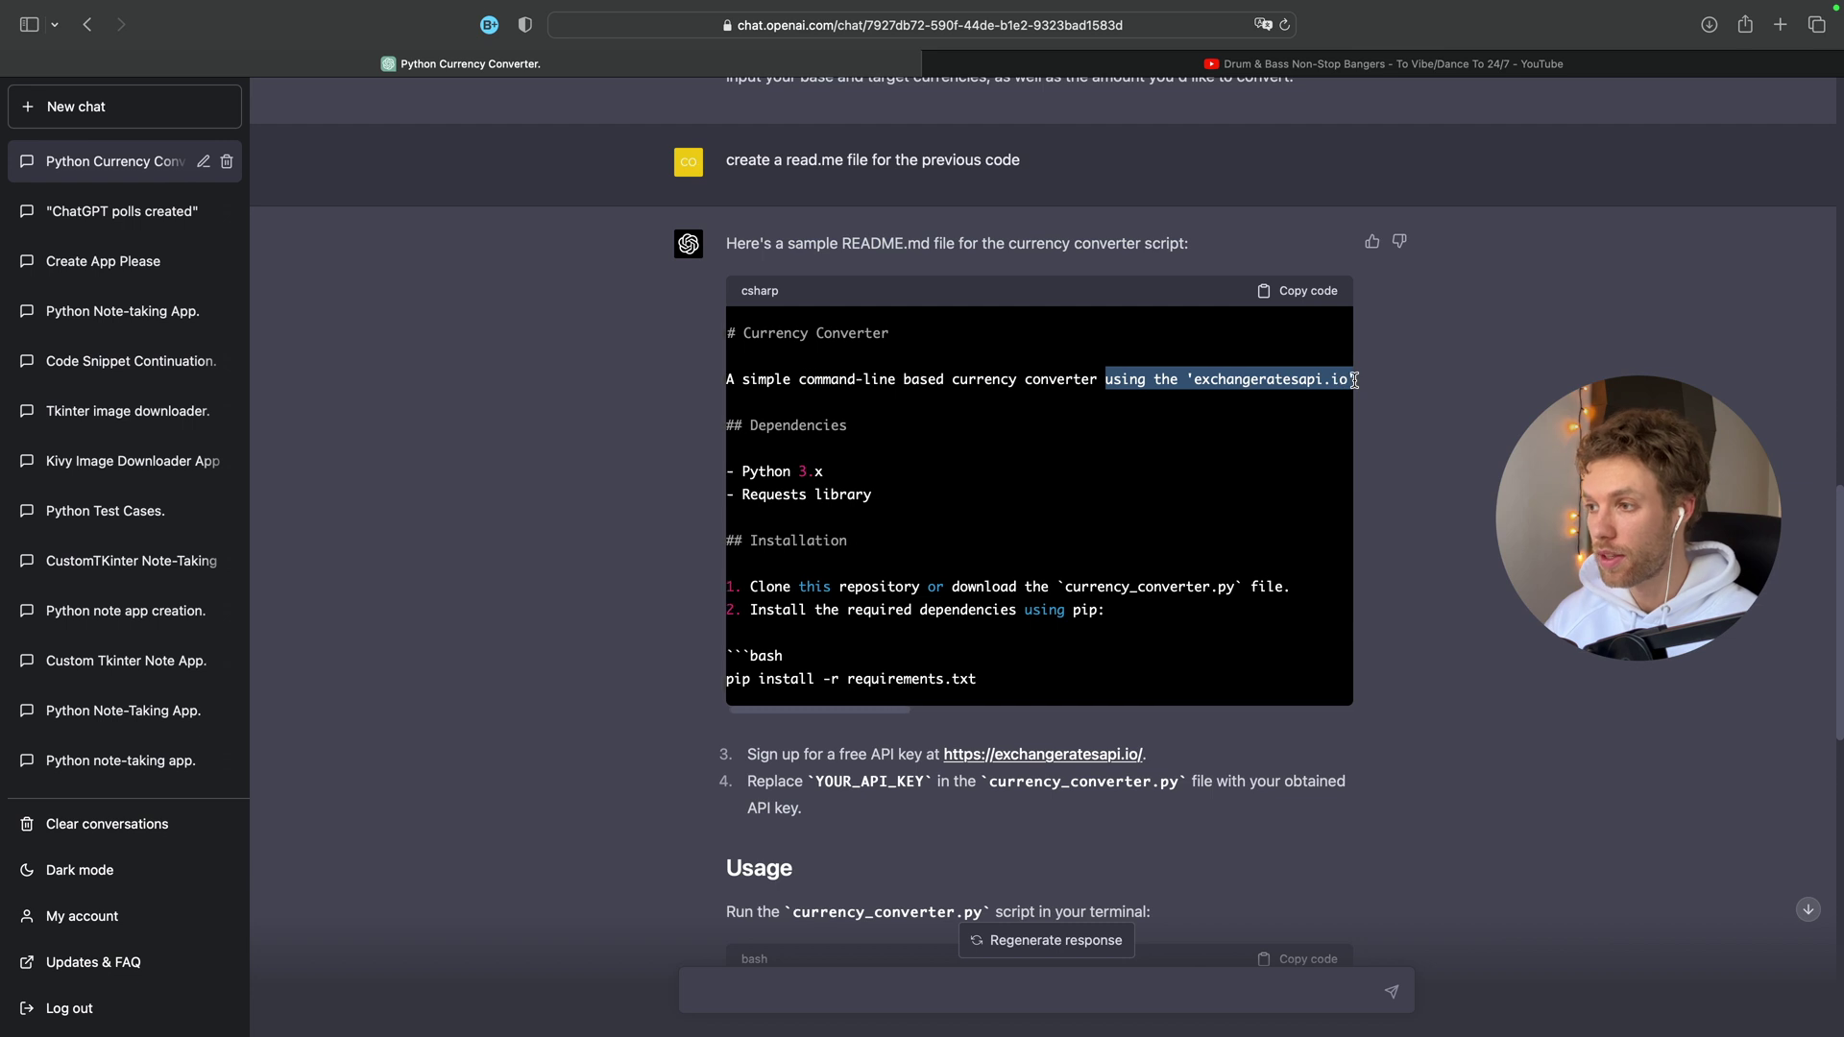
{"action": "left_click", "coordinate": [1177, 512]}
{"action": "scroll", "coordinate": [1095, 497], "scroll_direction": "left", "scroll_amount": 2}
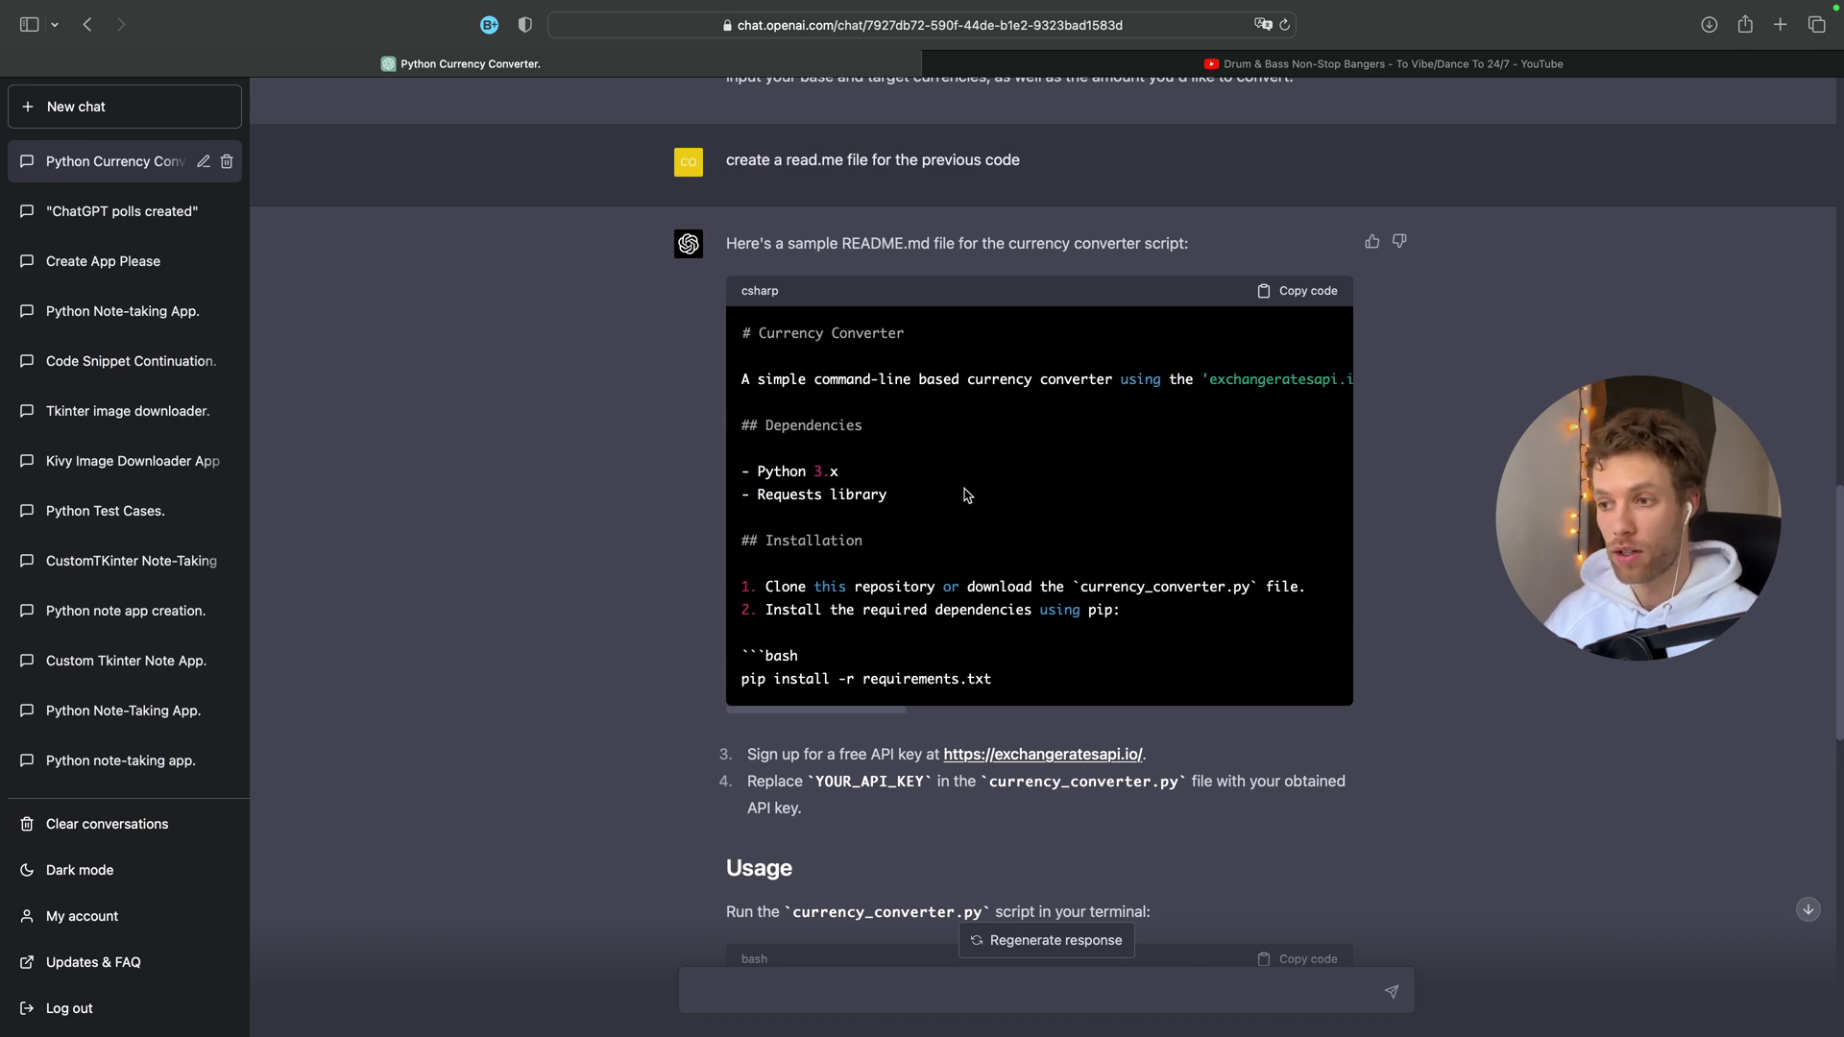
{"action": "scroll", "coordinate": [870, 476], "scroll_direction": "down", "scroll_amount": 1}
{"action": "left_click_drag", "start_coordinate": [868, 475], "coordinate": [737, 420]}
{"action": "scroll", "coordinate": [1050, 588], "scroll_direction": "down", "scroll_amount": 1}
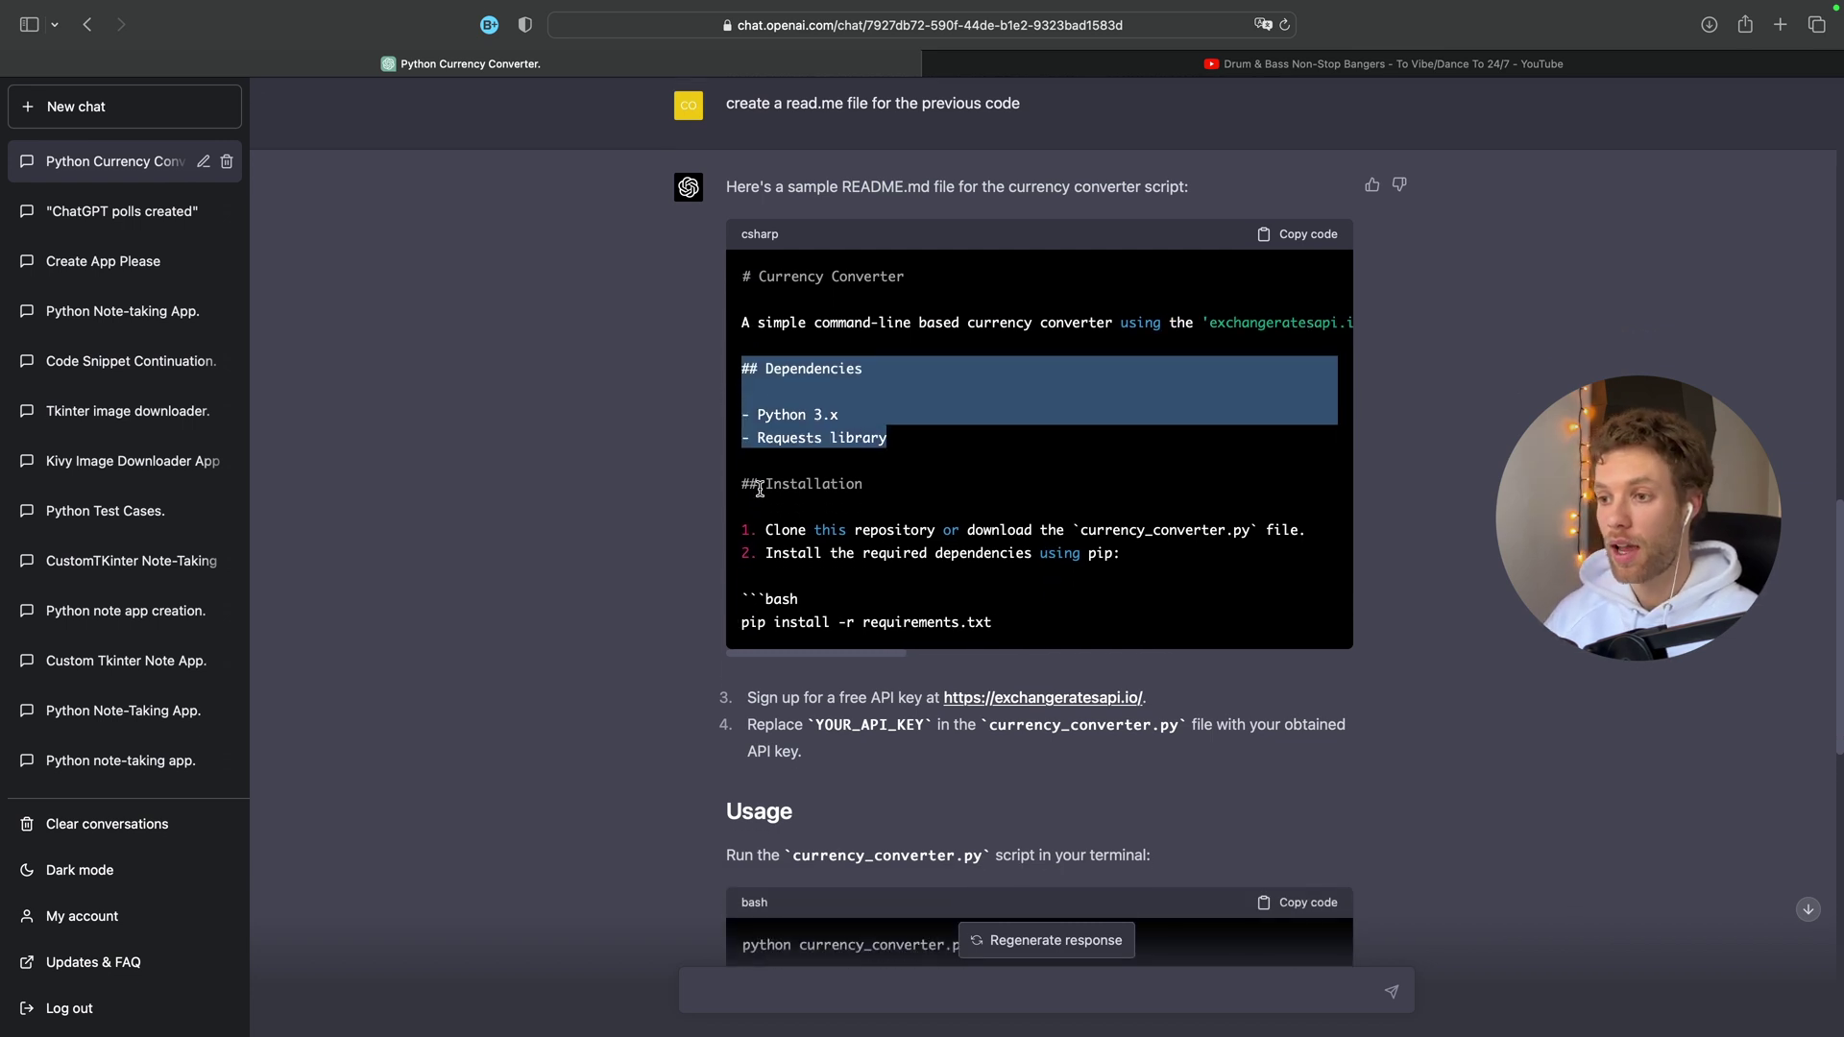
{"action": "left_click_drag", "start_coordinate": [752, 486], "coordinate": [936, 511]}
{"action": "scroll", "coordinate": [1146, 504], "scroll_direction": "down", "scroll_amount": 2}
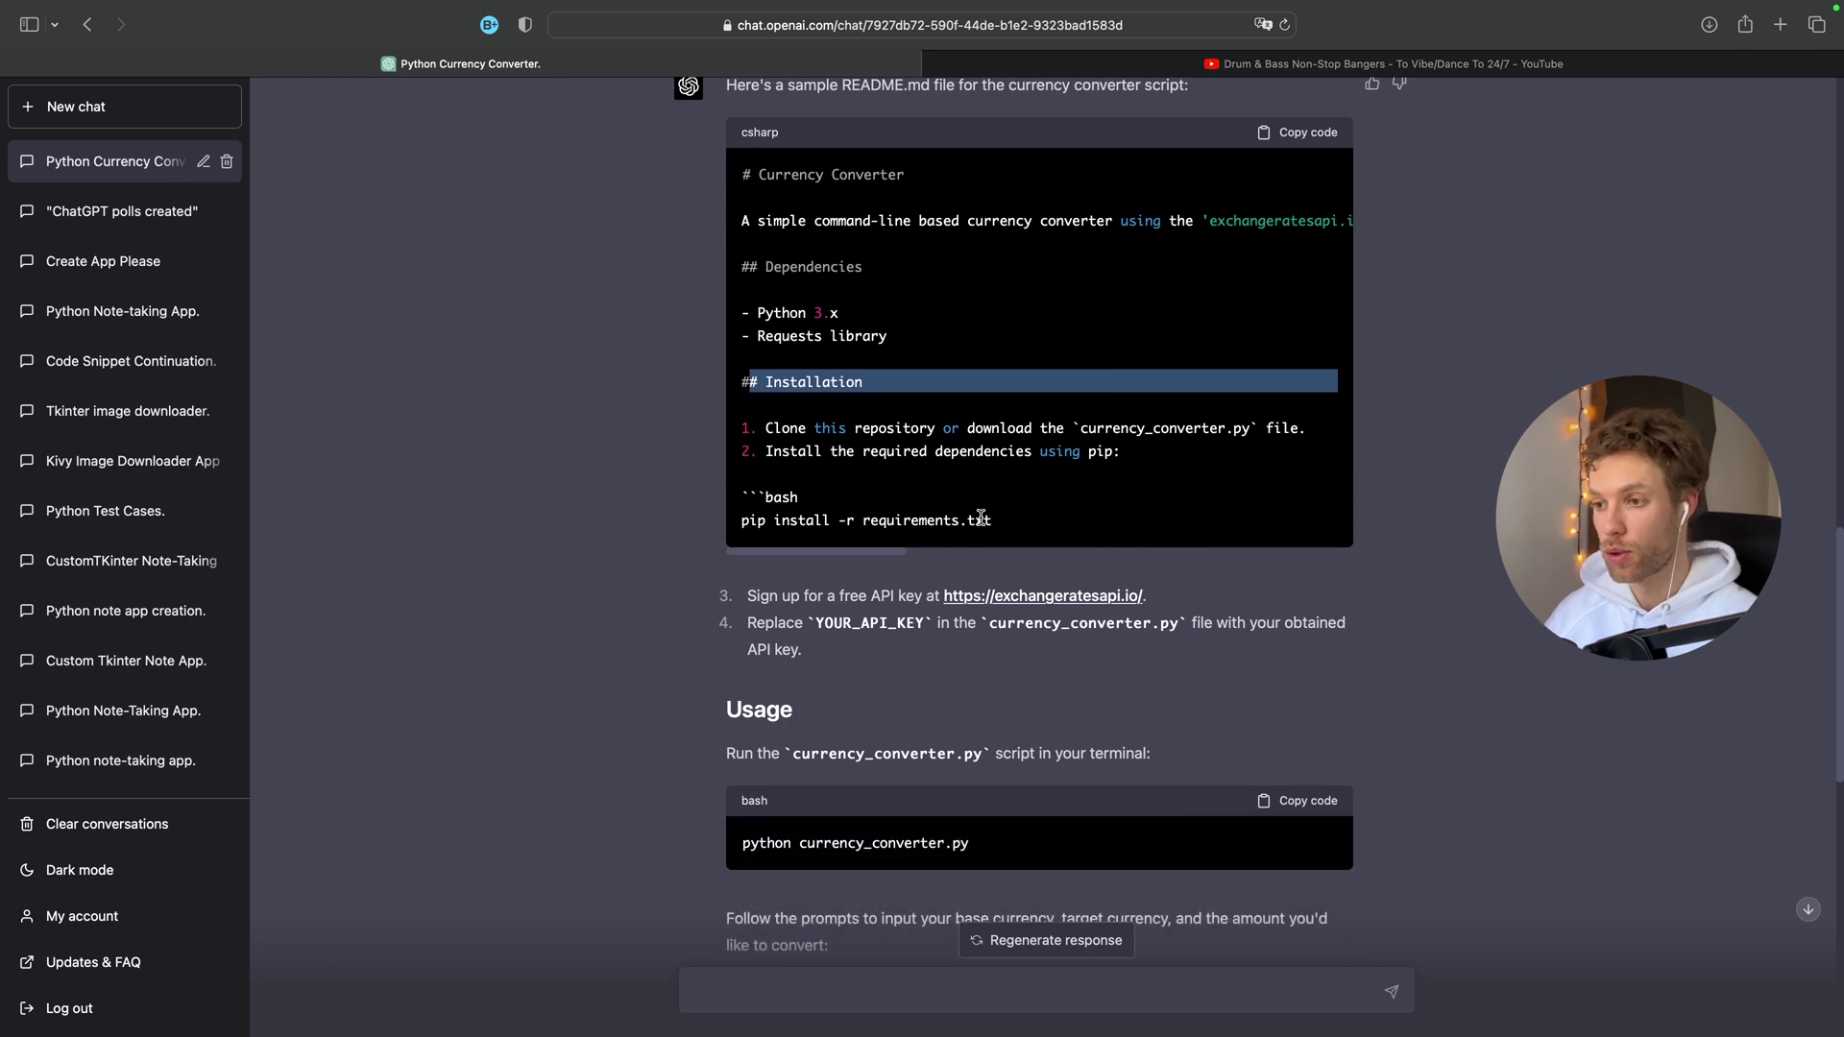
{"action": "left_click", "coordinate": [1046, 531]}
{"action": "left_click_drag", "start_coordinate": [1046, 530], "coordinate": [765, 497]}
{"action": "scroll", "coordinate": [1100, 533], "scroll_direction": "down", "scroll_amount": 2}
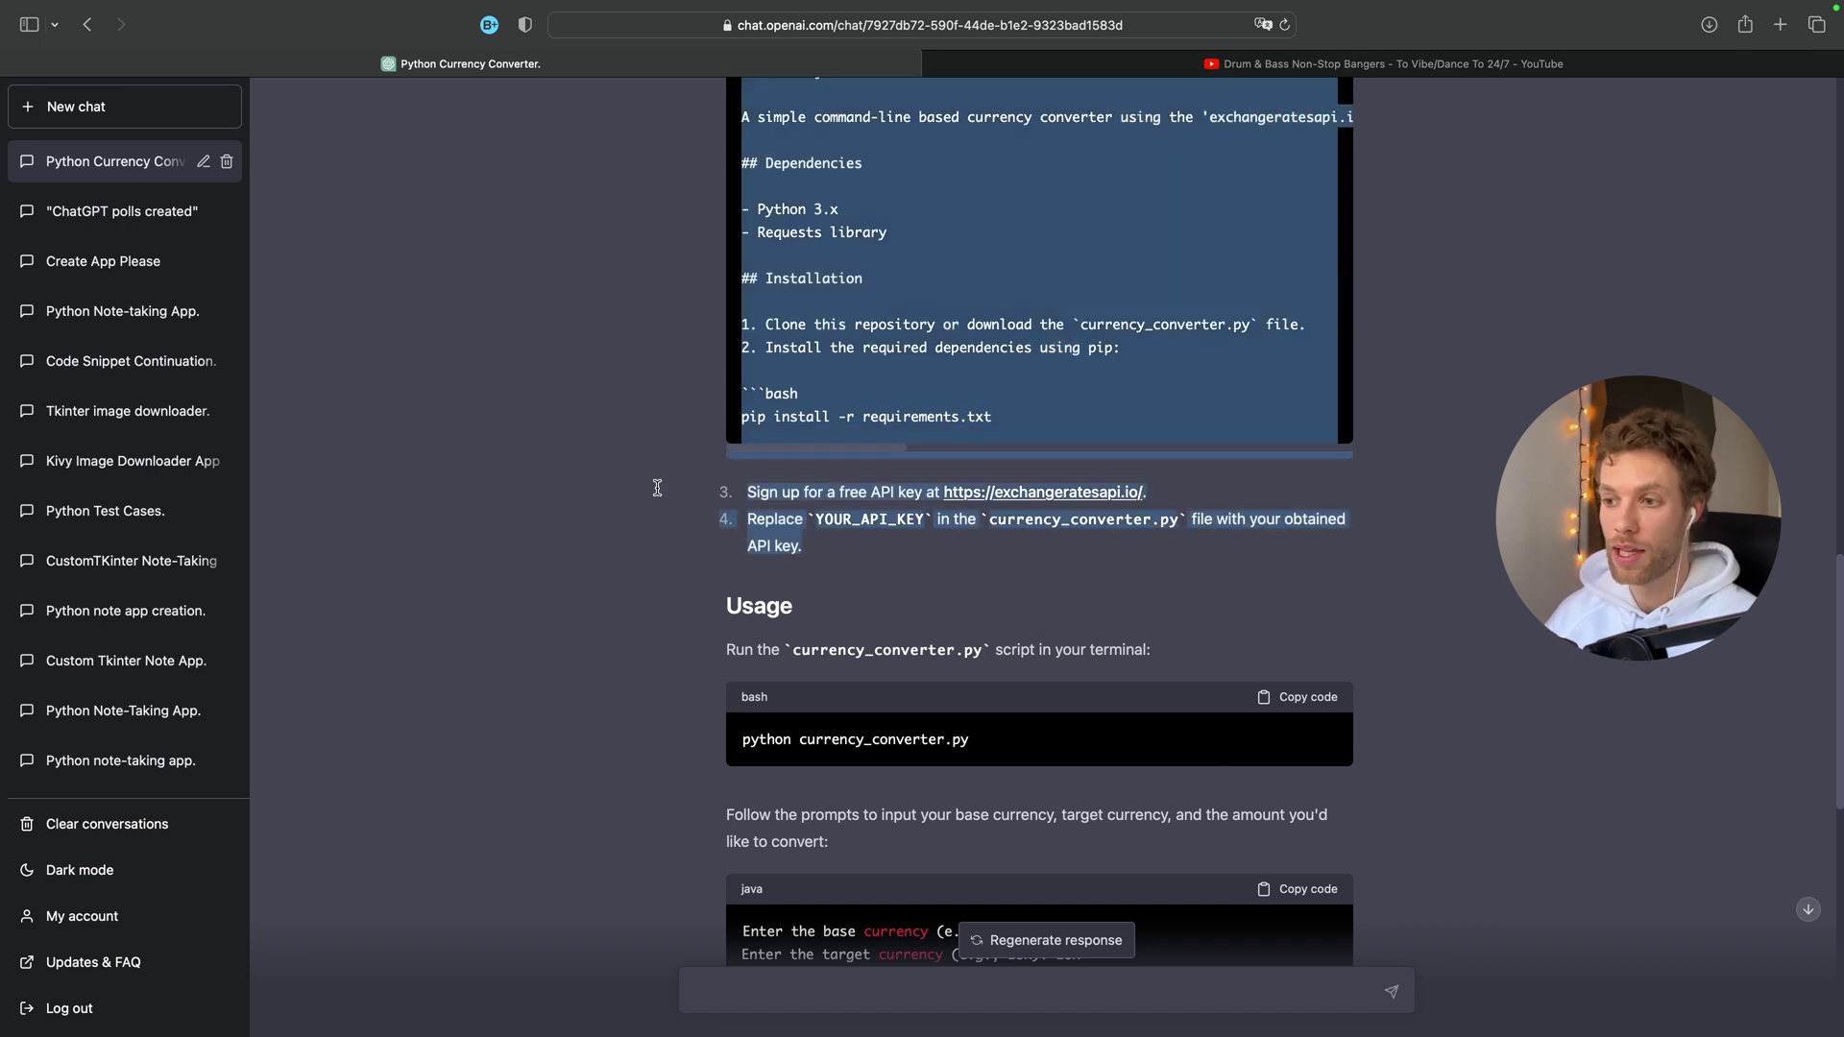
{"action": "left_click", "coordinate": [764, 495]}
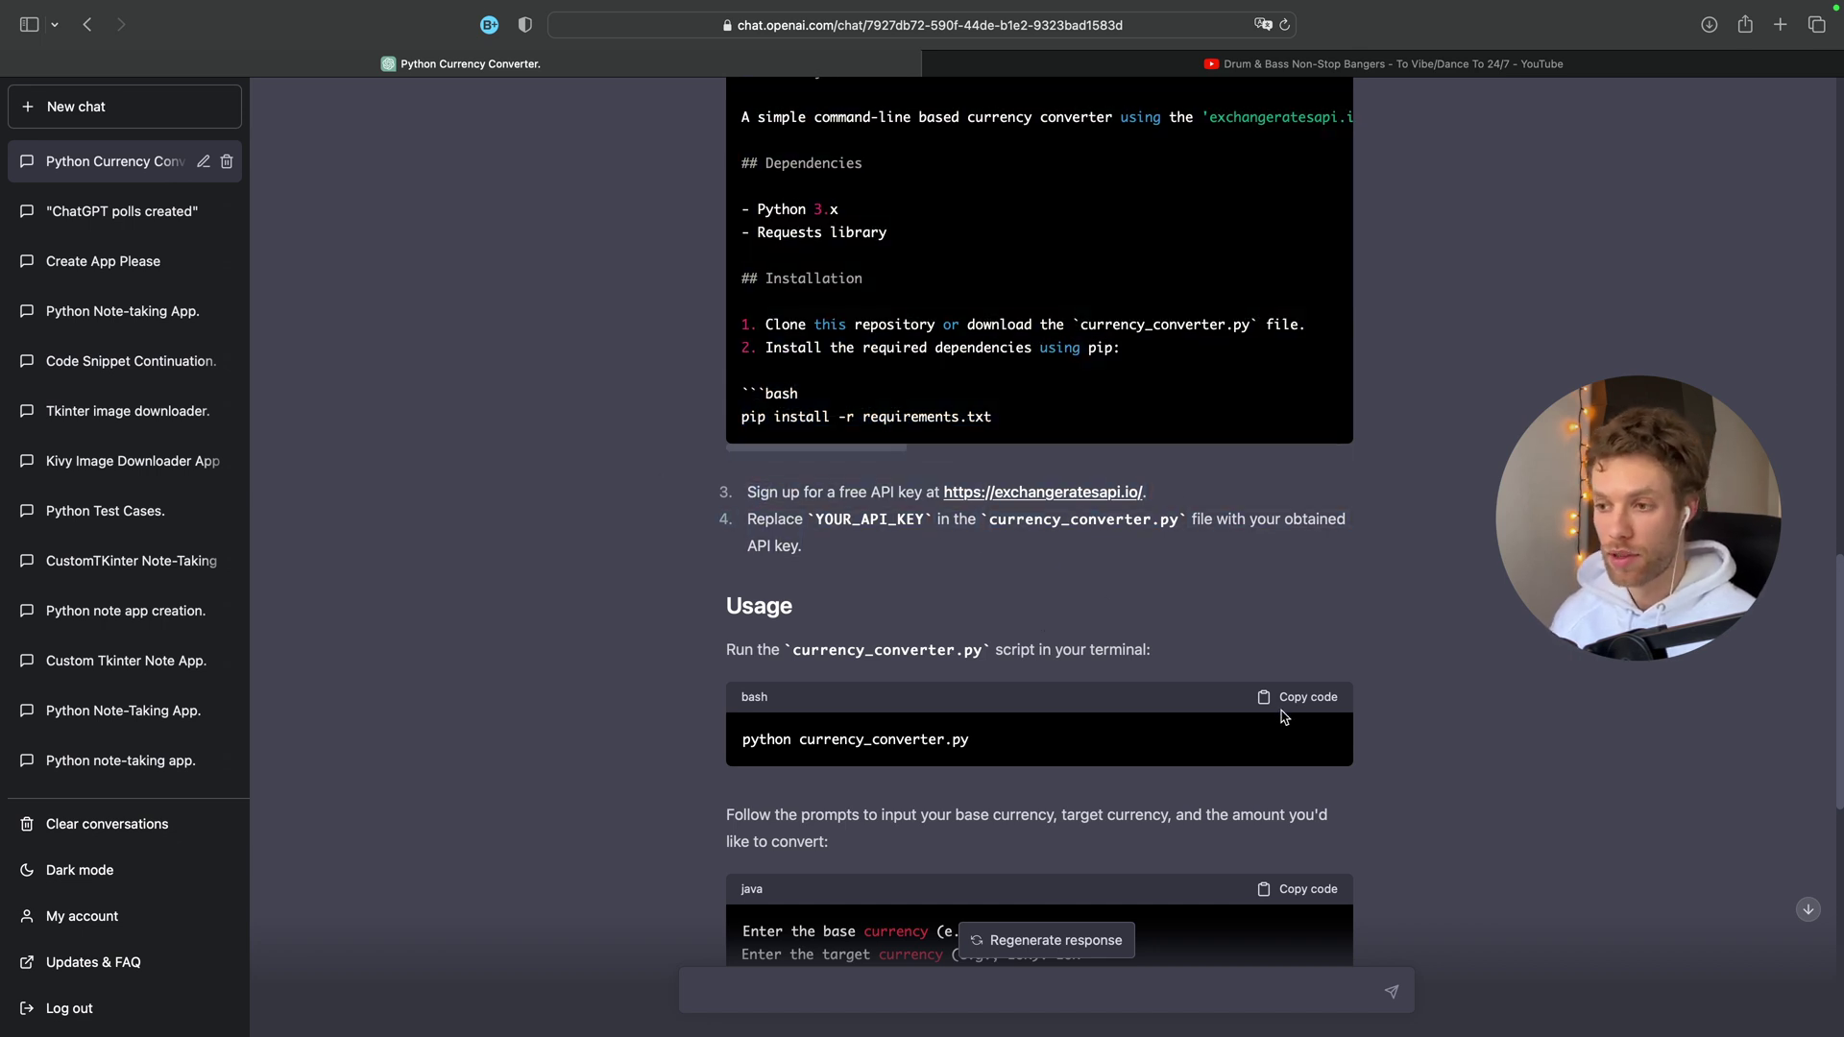
{"action": "scroll", "coordinate": [1282, 716], "scroll_direction": "down", "scroll_amount": 3}
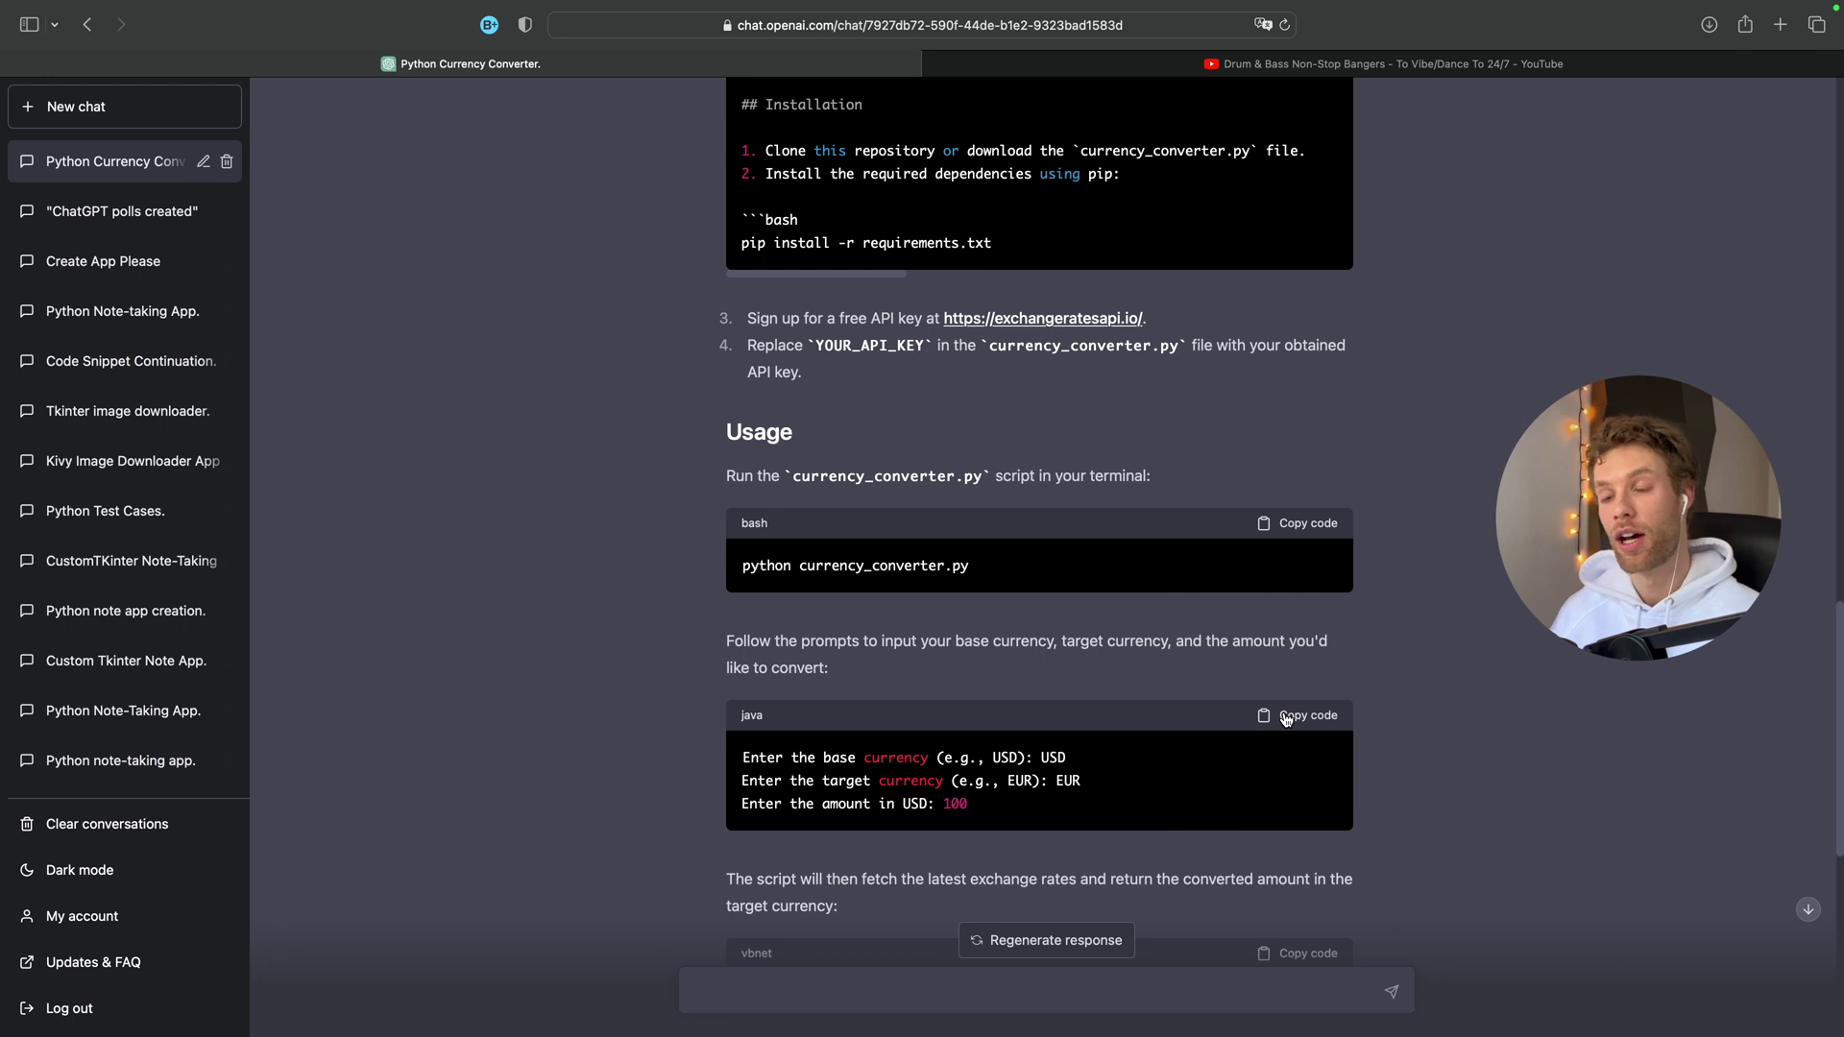
{"action": "scroll", "coordinate": [1286, 718], "scroll_direction": "down", "scroll_amount": 2}
{"action": "scroll", "coordinate": [1290, 719], "scroll_direction": "down", "scroll_amount": 3}
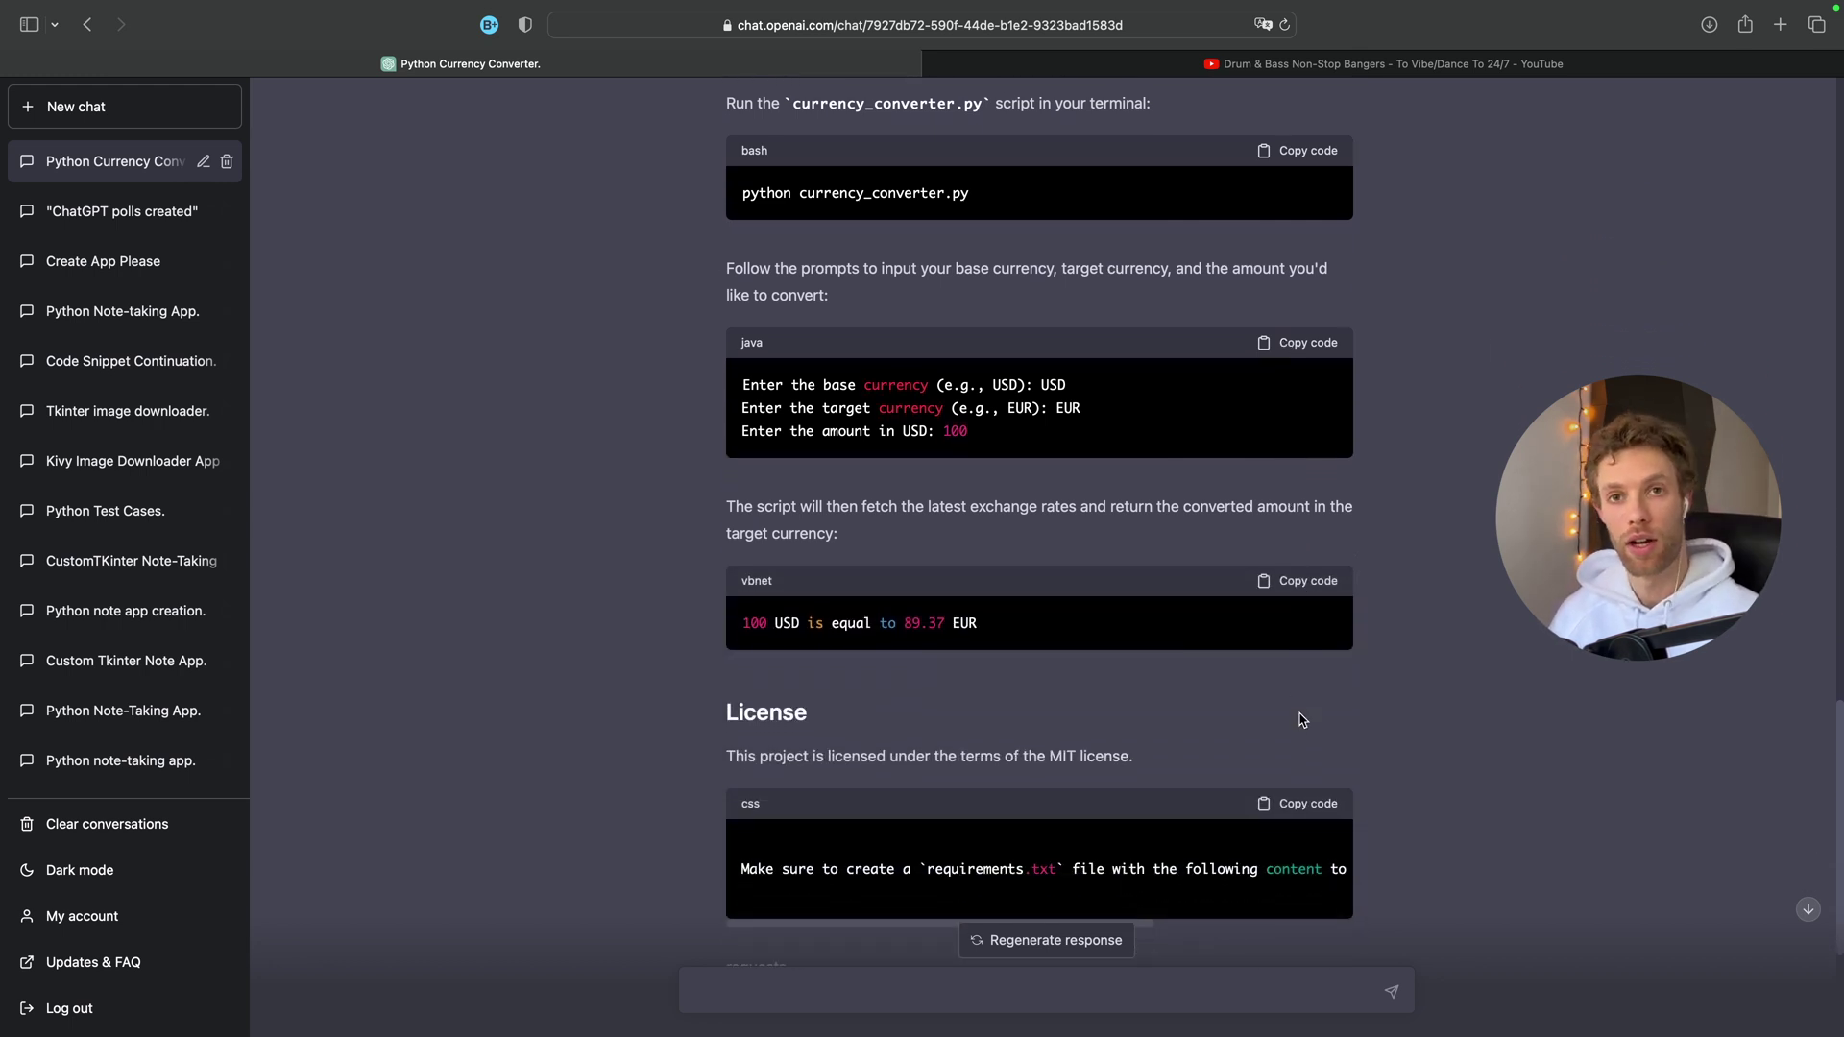
{"action": "scroll", "coordinate": [1156, 686], "scroll_direction": "up", "scroll_amount": 1}
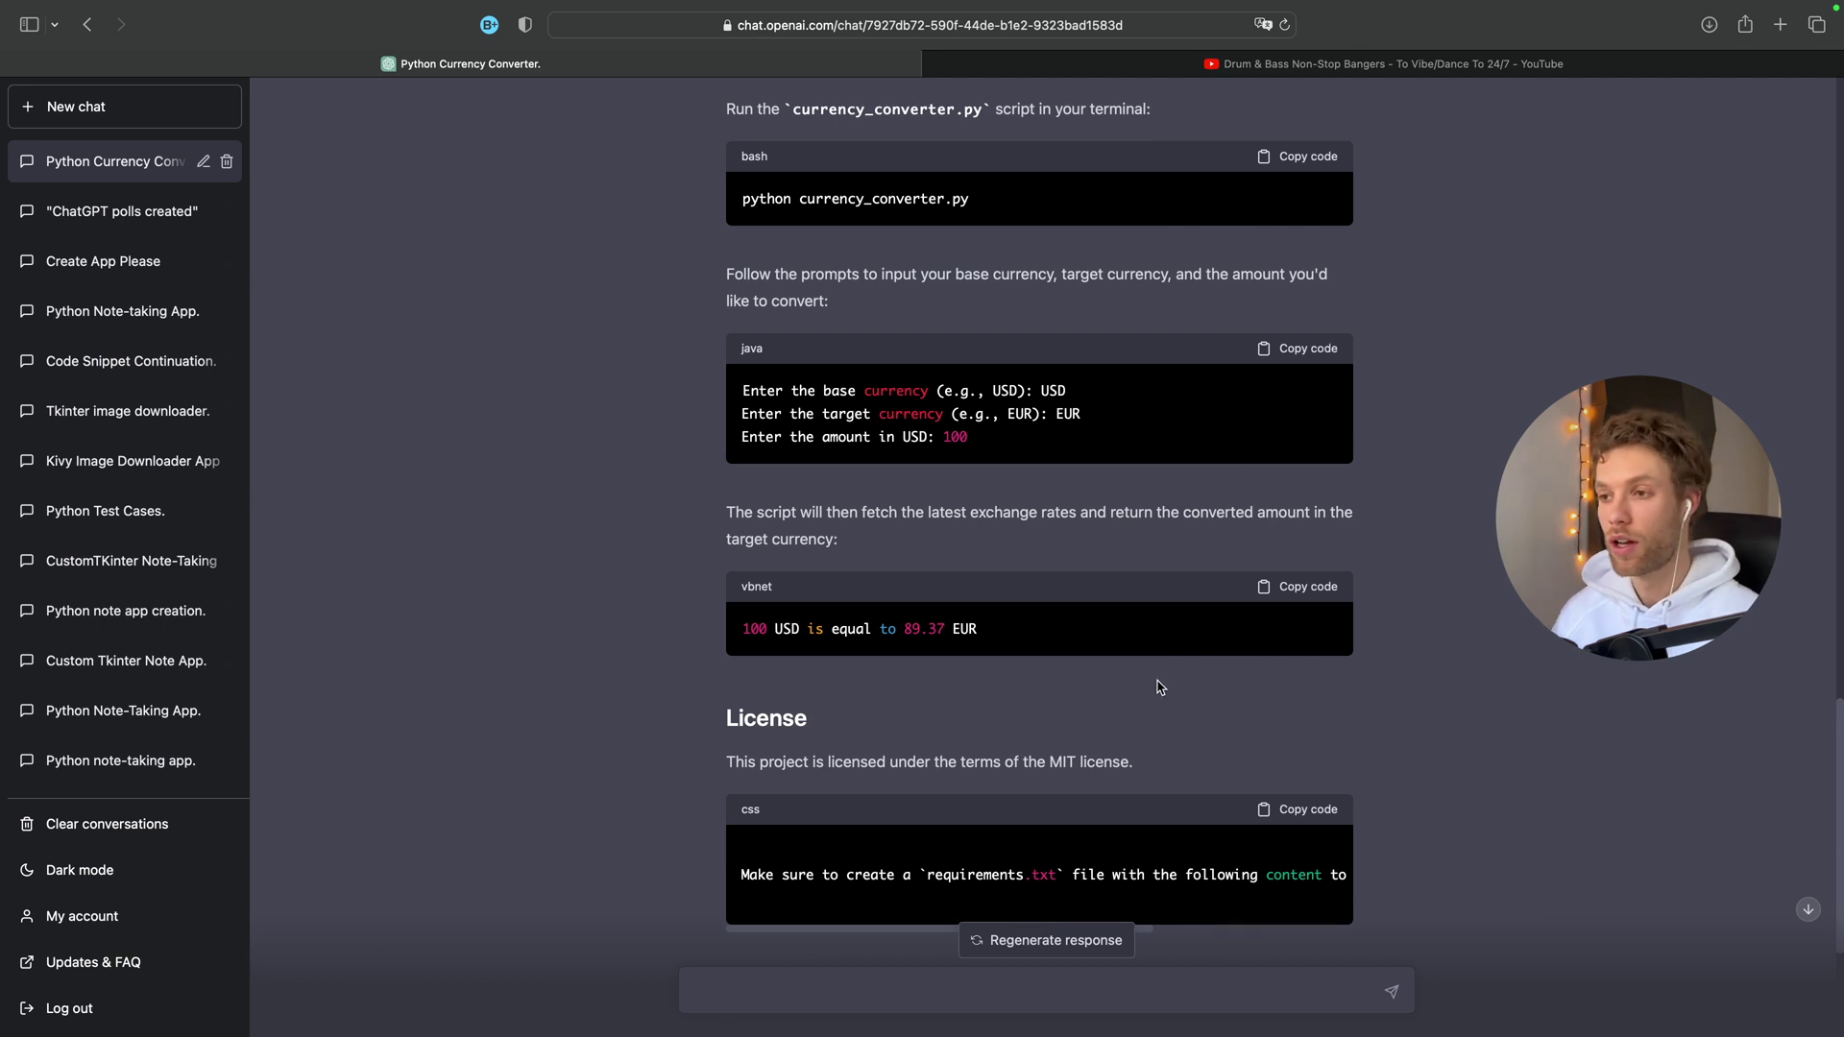
{"action": "scroll", "coordinate": [1157, 688], "scroll_direction": "down", "scroll_amount": 5}
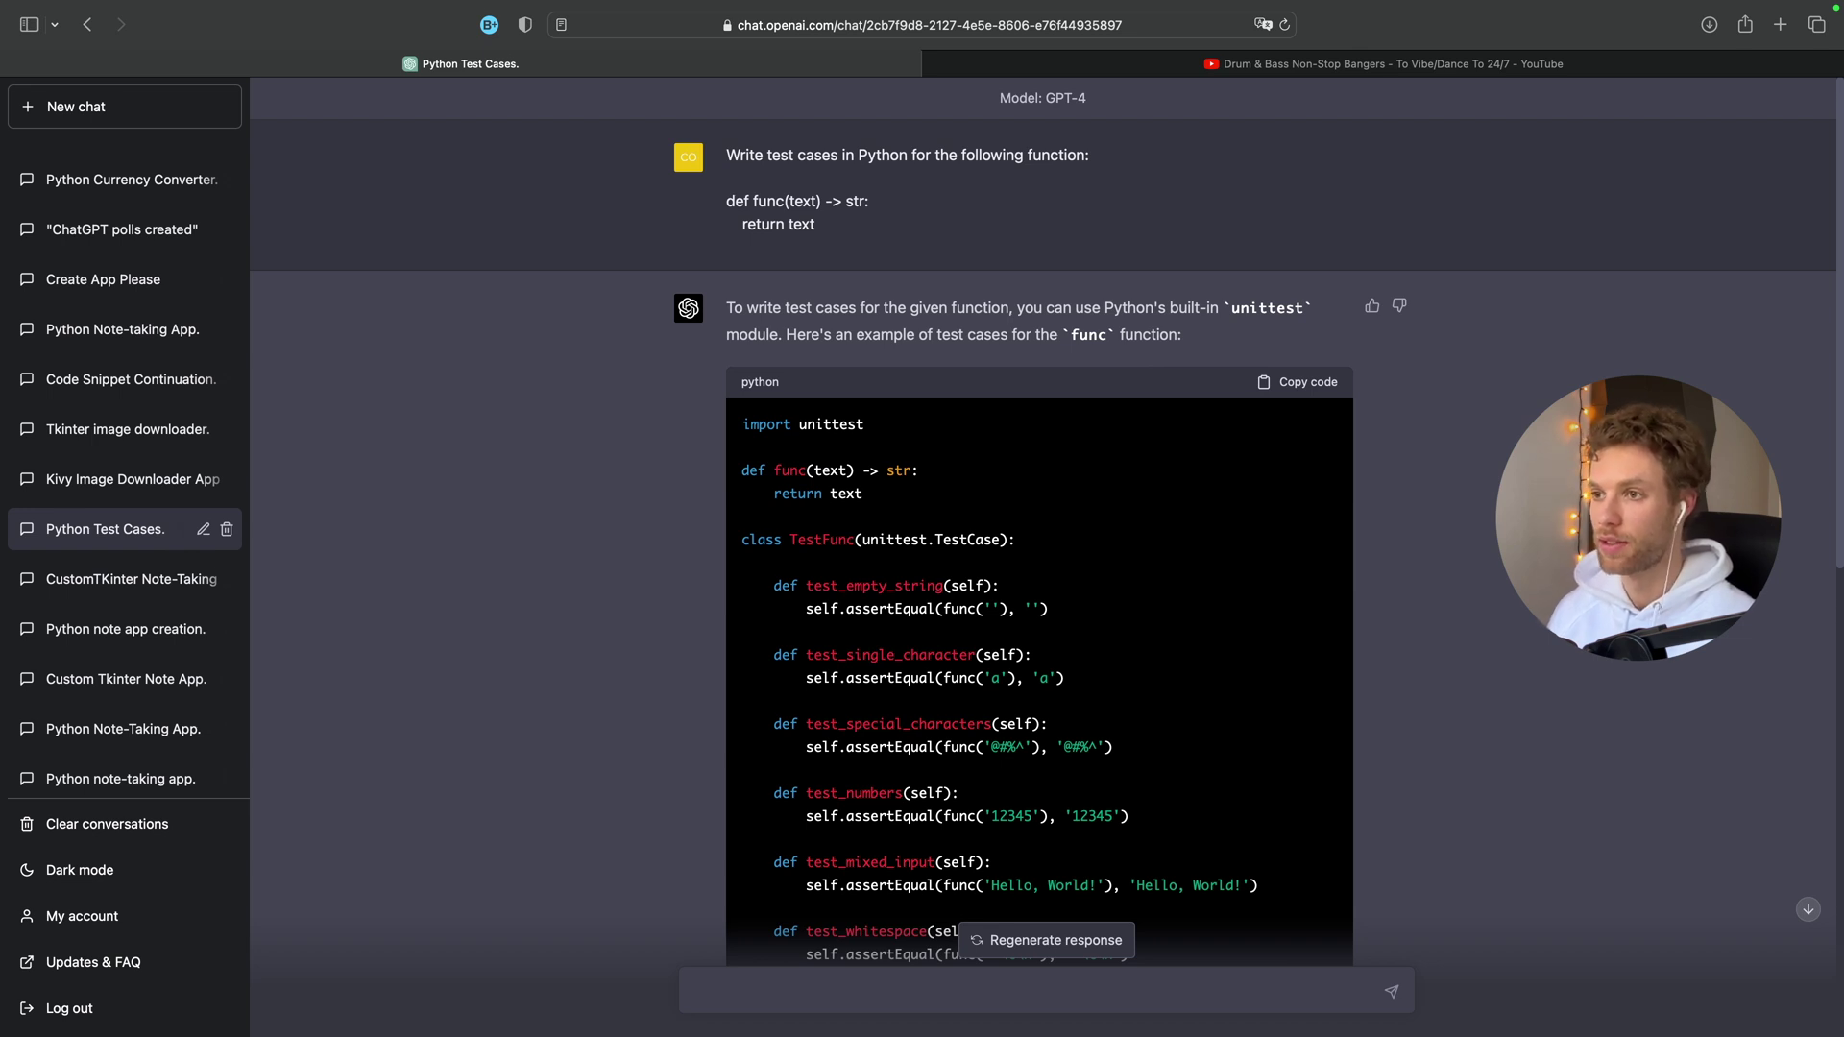
{"action": "mouse_move", "coordinate": [988, 202]}
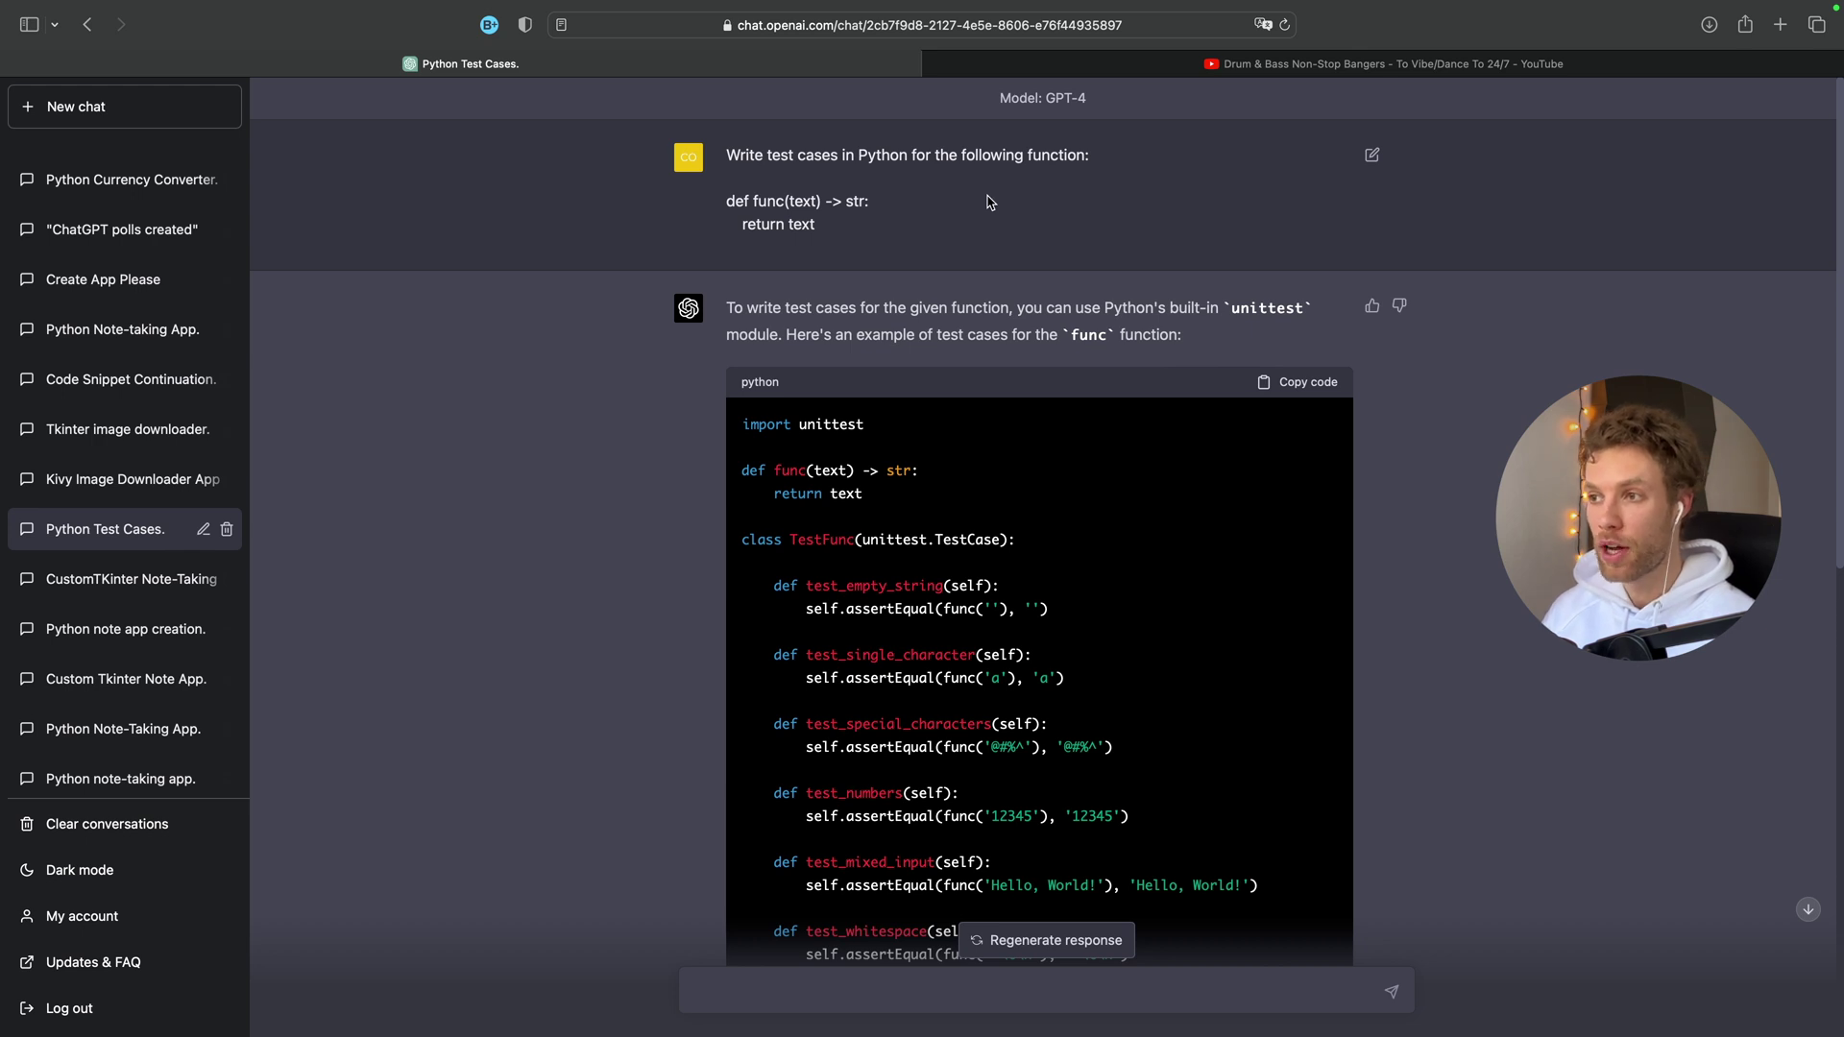
Highlight the func test-case prompt and func definition, then copy the unittest code.
{"action": "left_click_drag", "start_coordinate": [838, 228], "coordinate": [710, 201]}
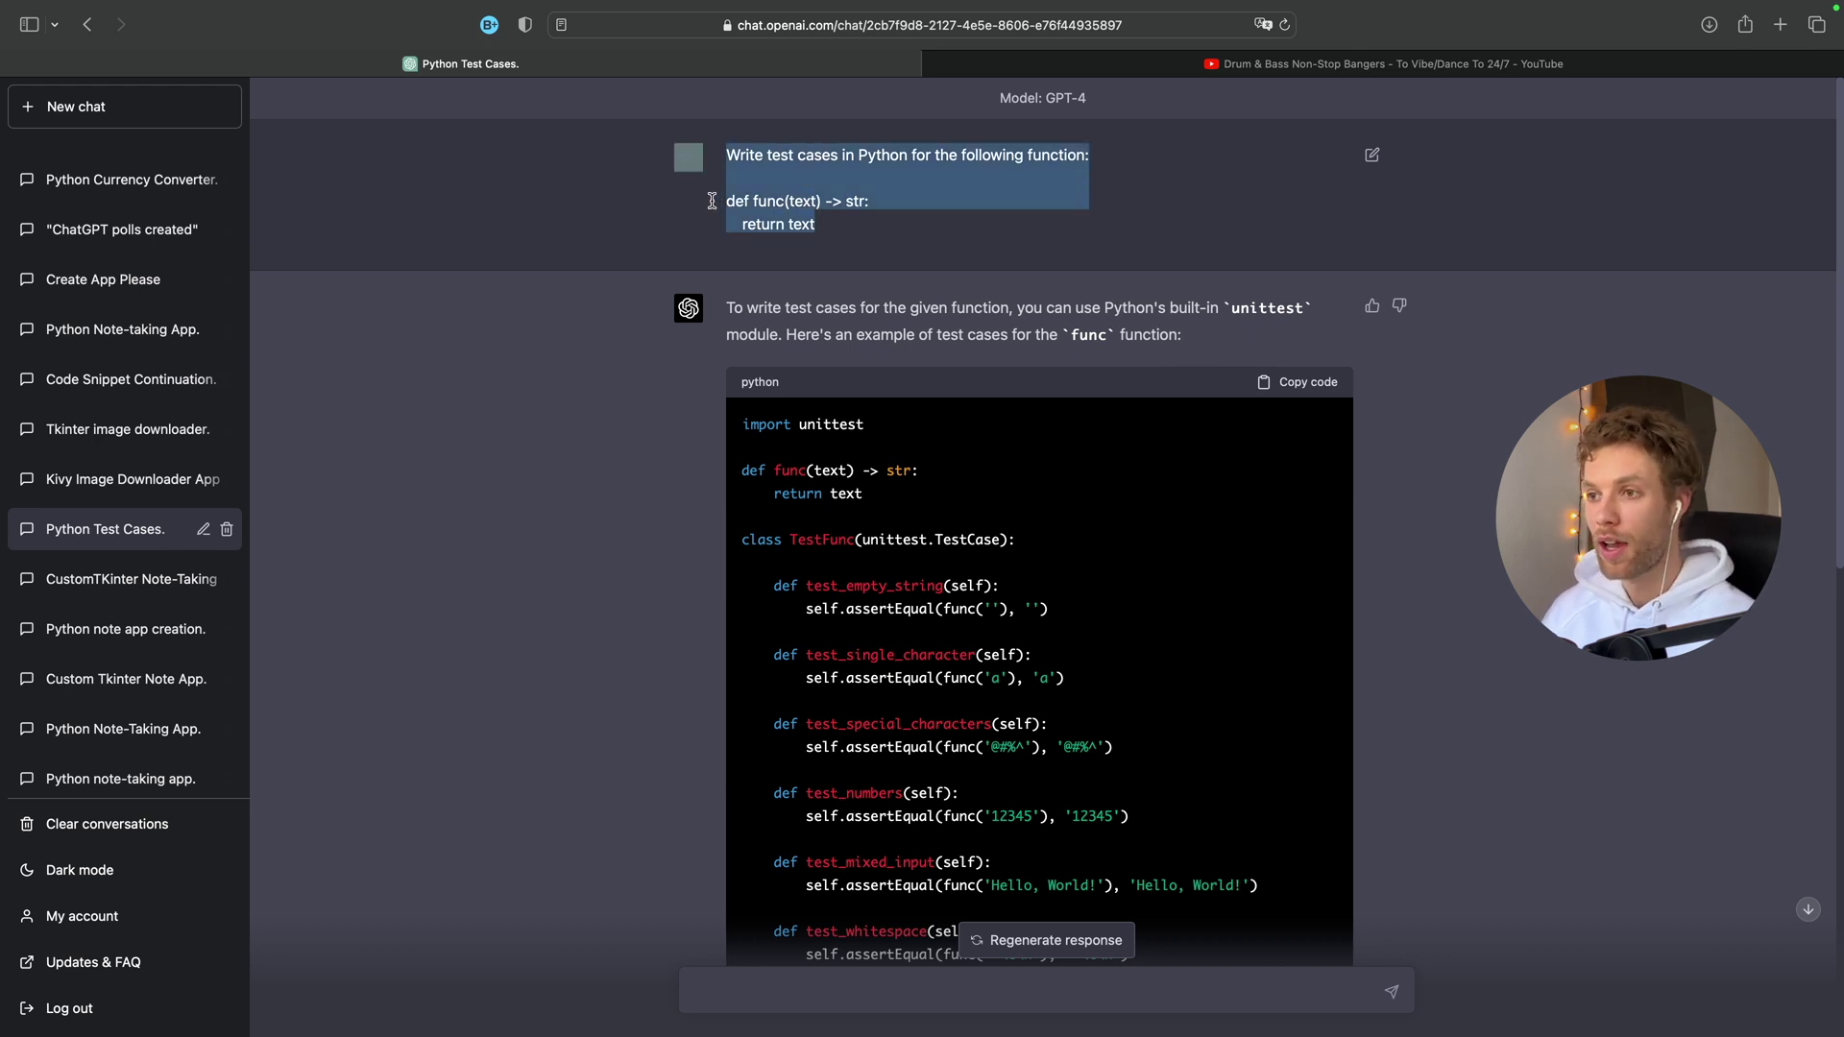
{"action": "left_click", "coordinate": [1061, 216]}
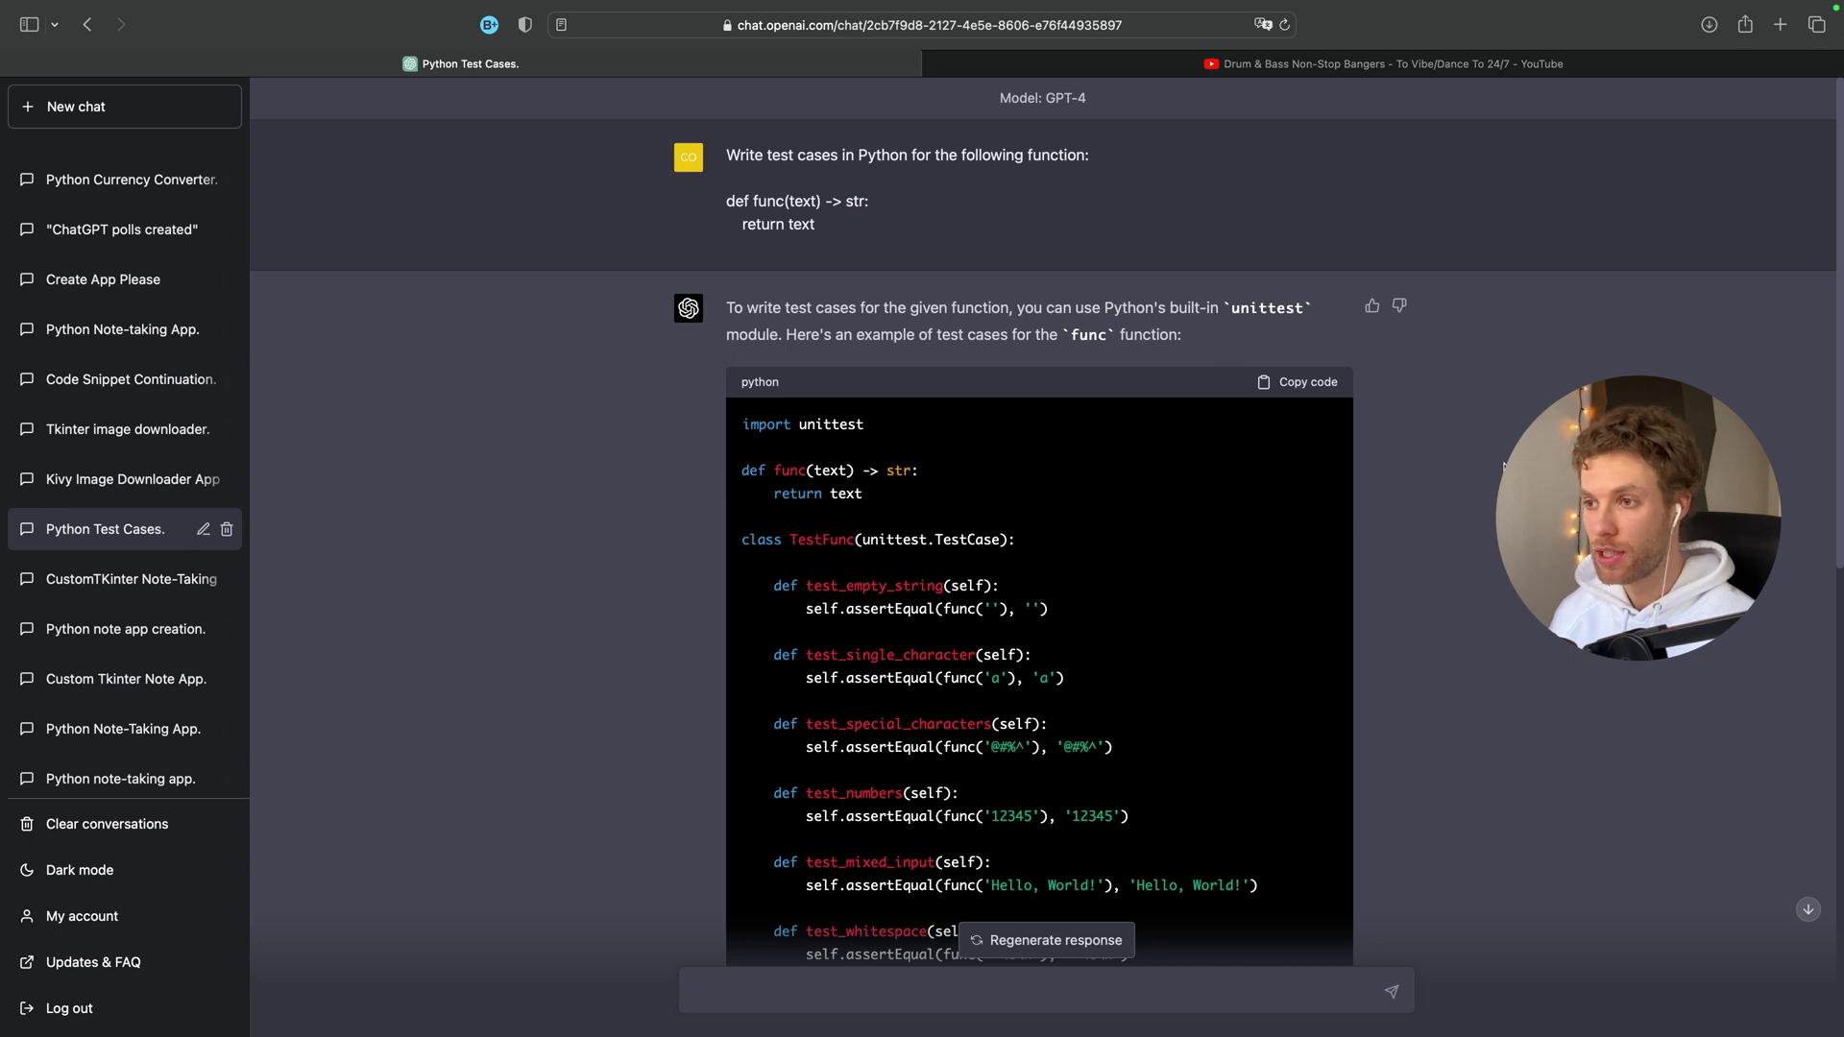
{"action": "scroll", "coordinate": [1442, 471], "scroll_direction": "down", "scroll_amount": 2}
{"action": "scroll", "coordinate": [1443, 472], "scroll_direction": "down", "scroll_amount": 1}
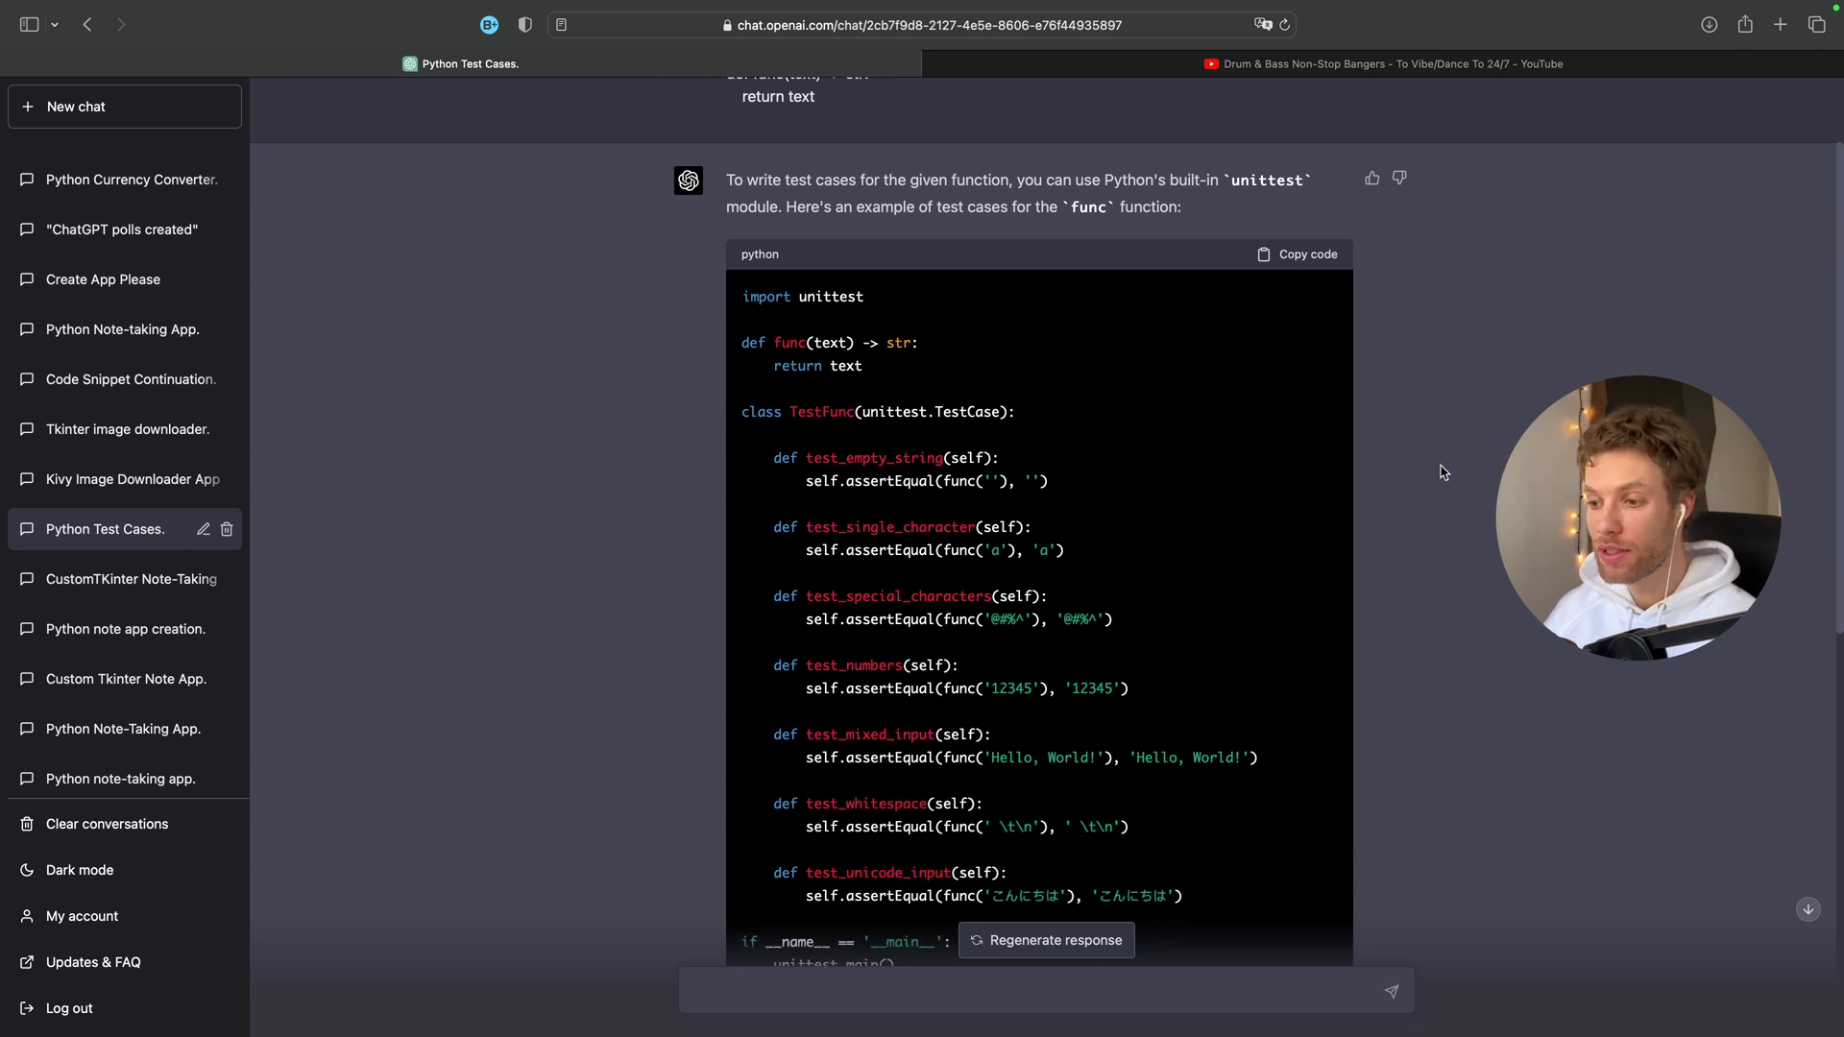
{"action": "scroll", "coordinate": [1442, 471], "scroll_direction": "down", "scroll_amount": 1}
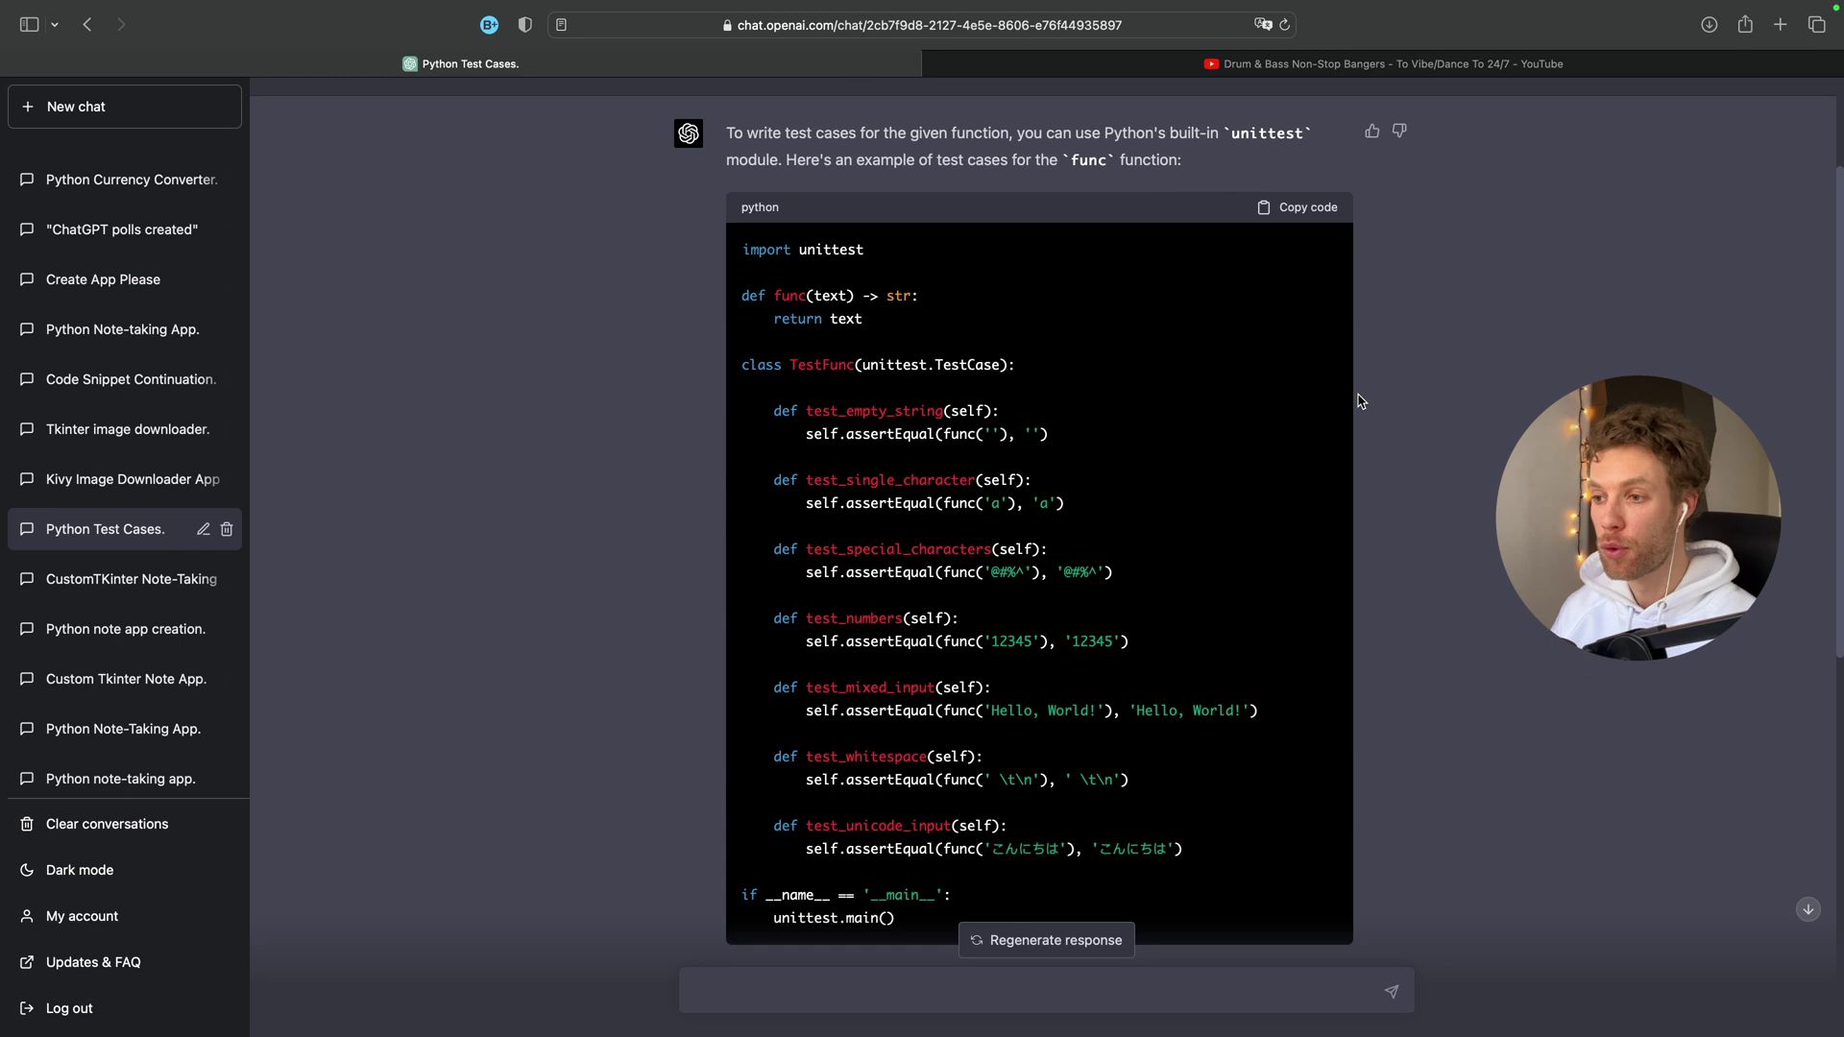
{"action": "left_click_drag", "start_coordinate": [879, 318], "coordinate": [753, 294]}
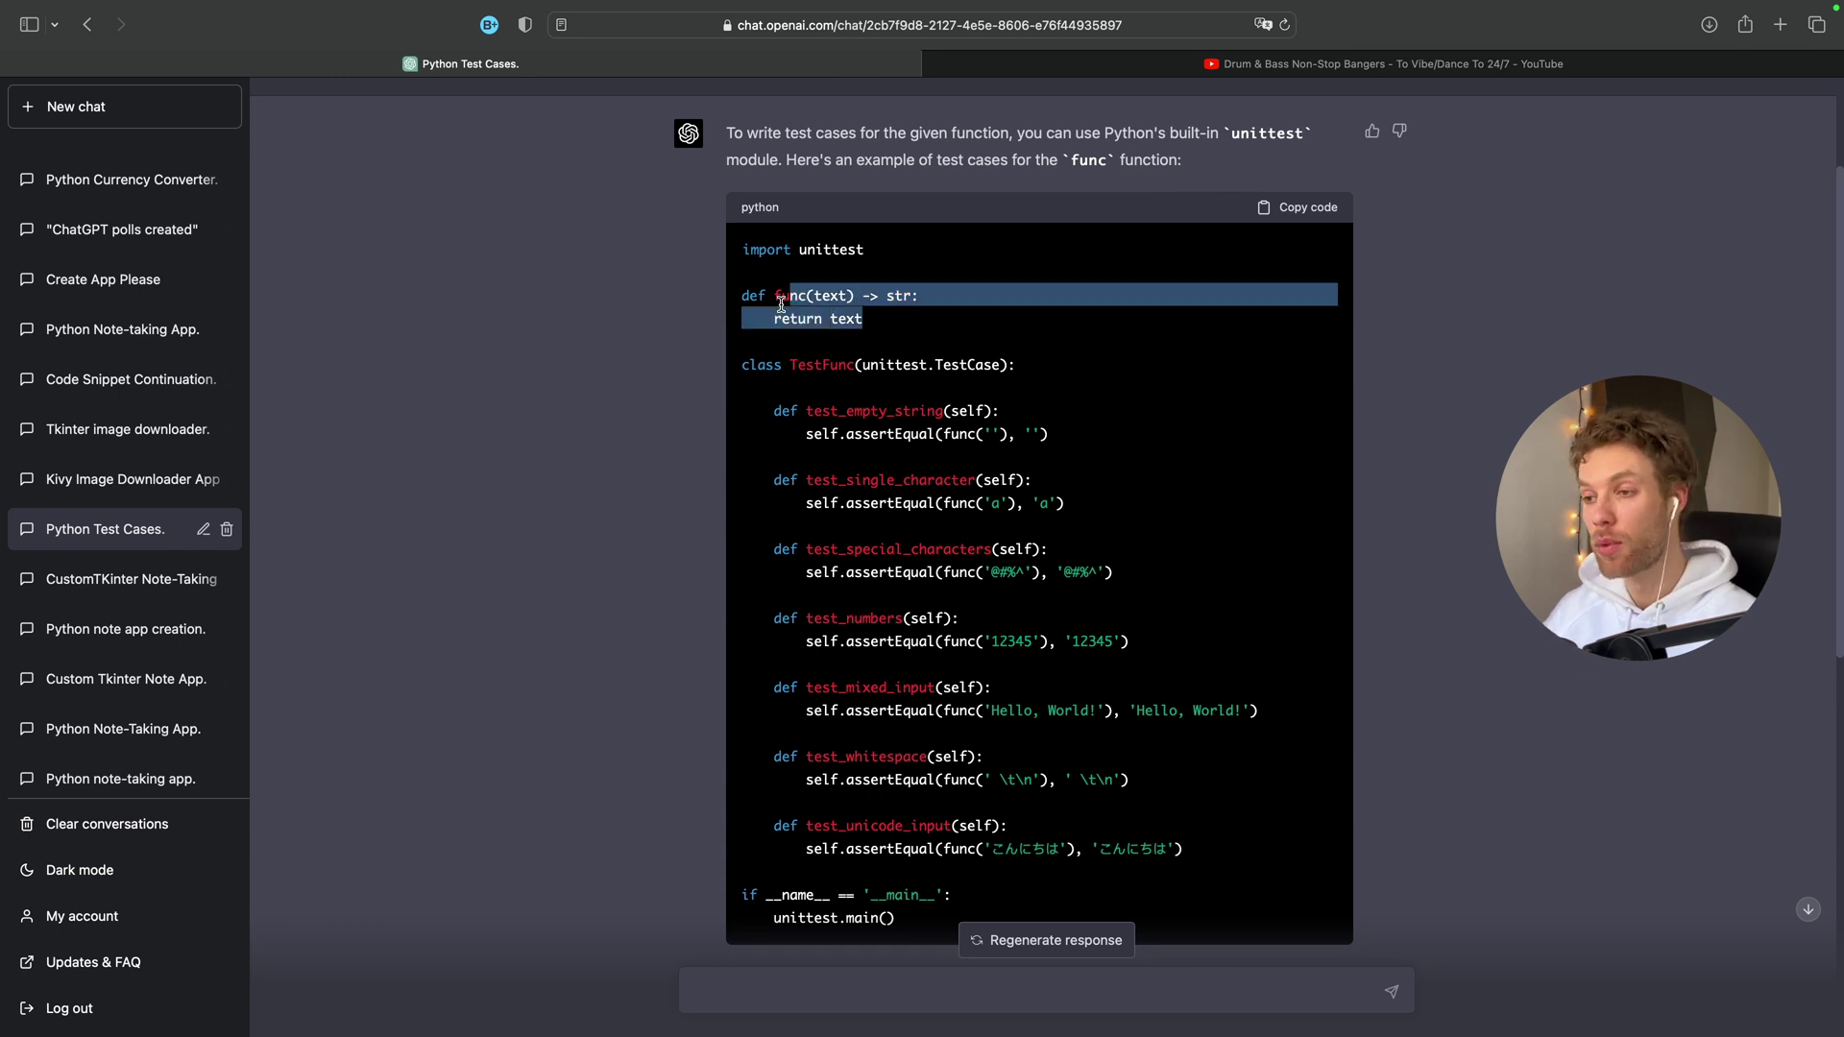
{"action": "left_click", "coordinate": [893, 333]}
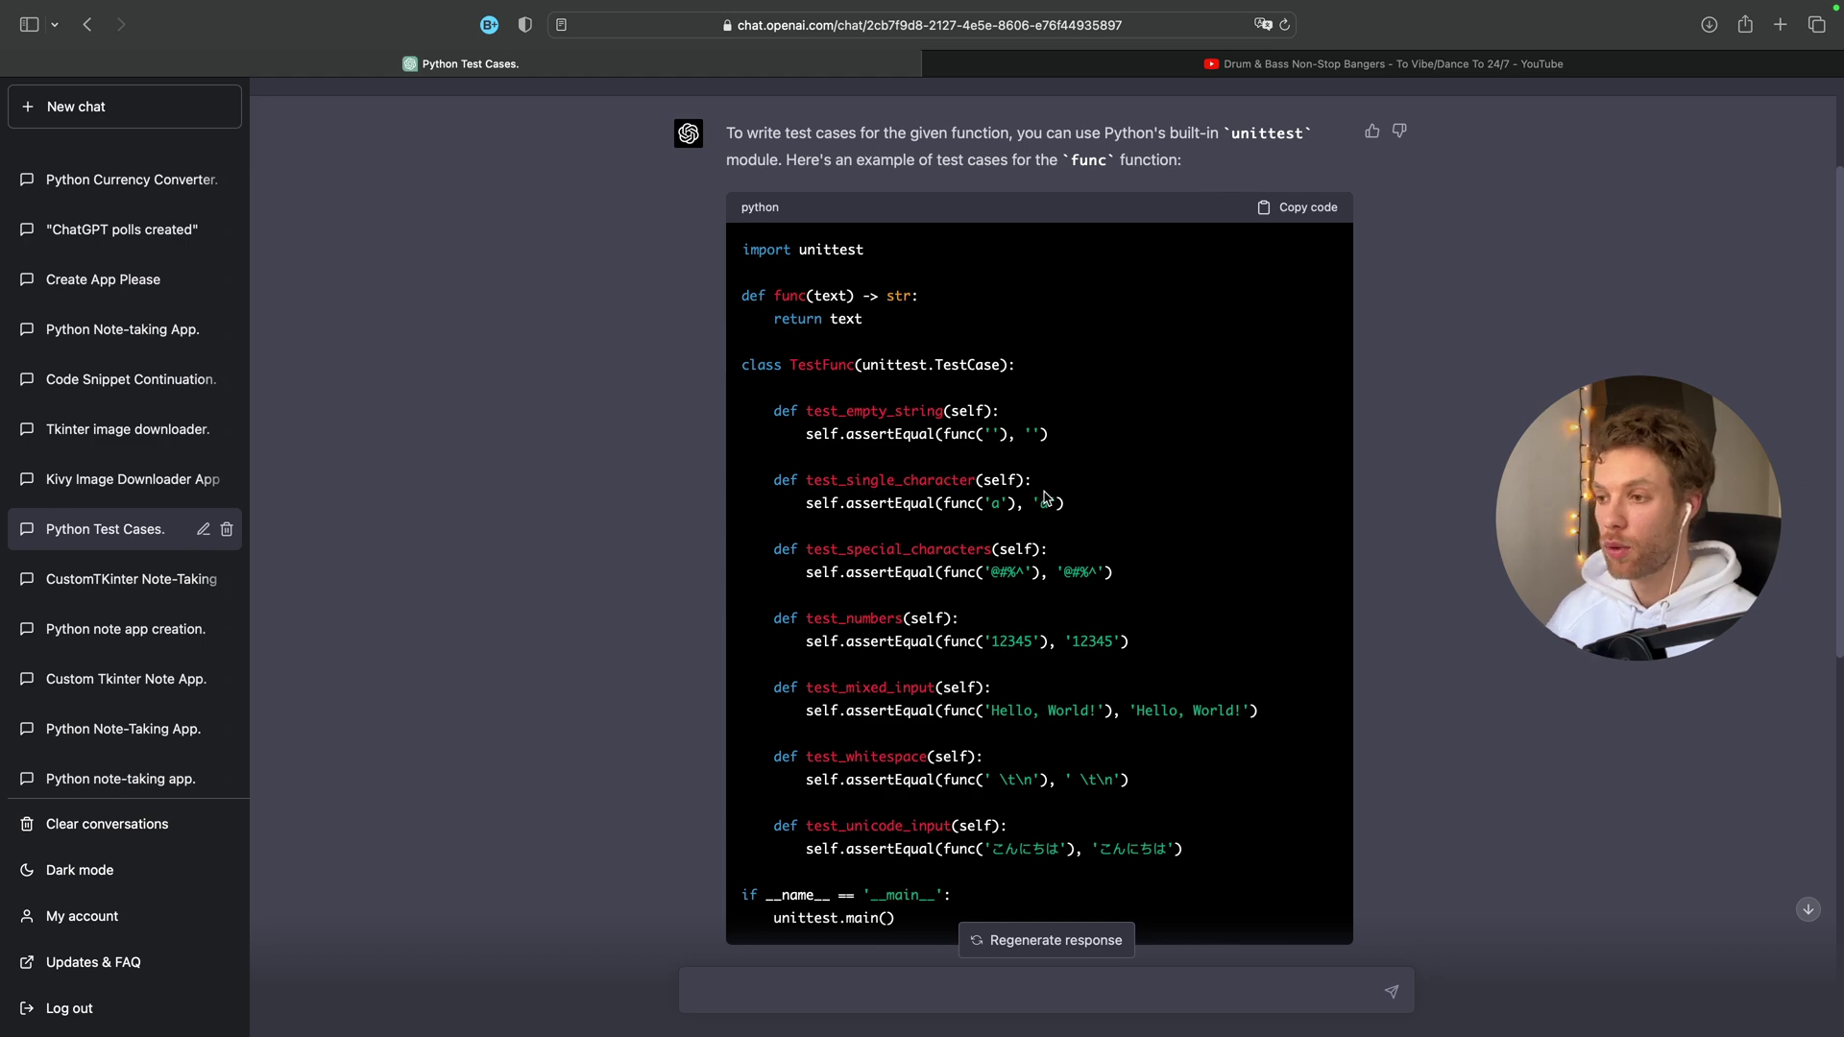
{"action": "left_click", "coordinate": [1291, 212]}
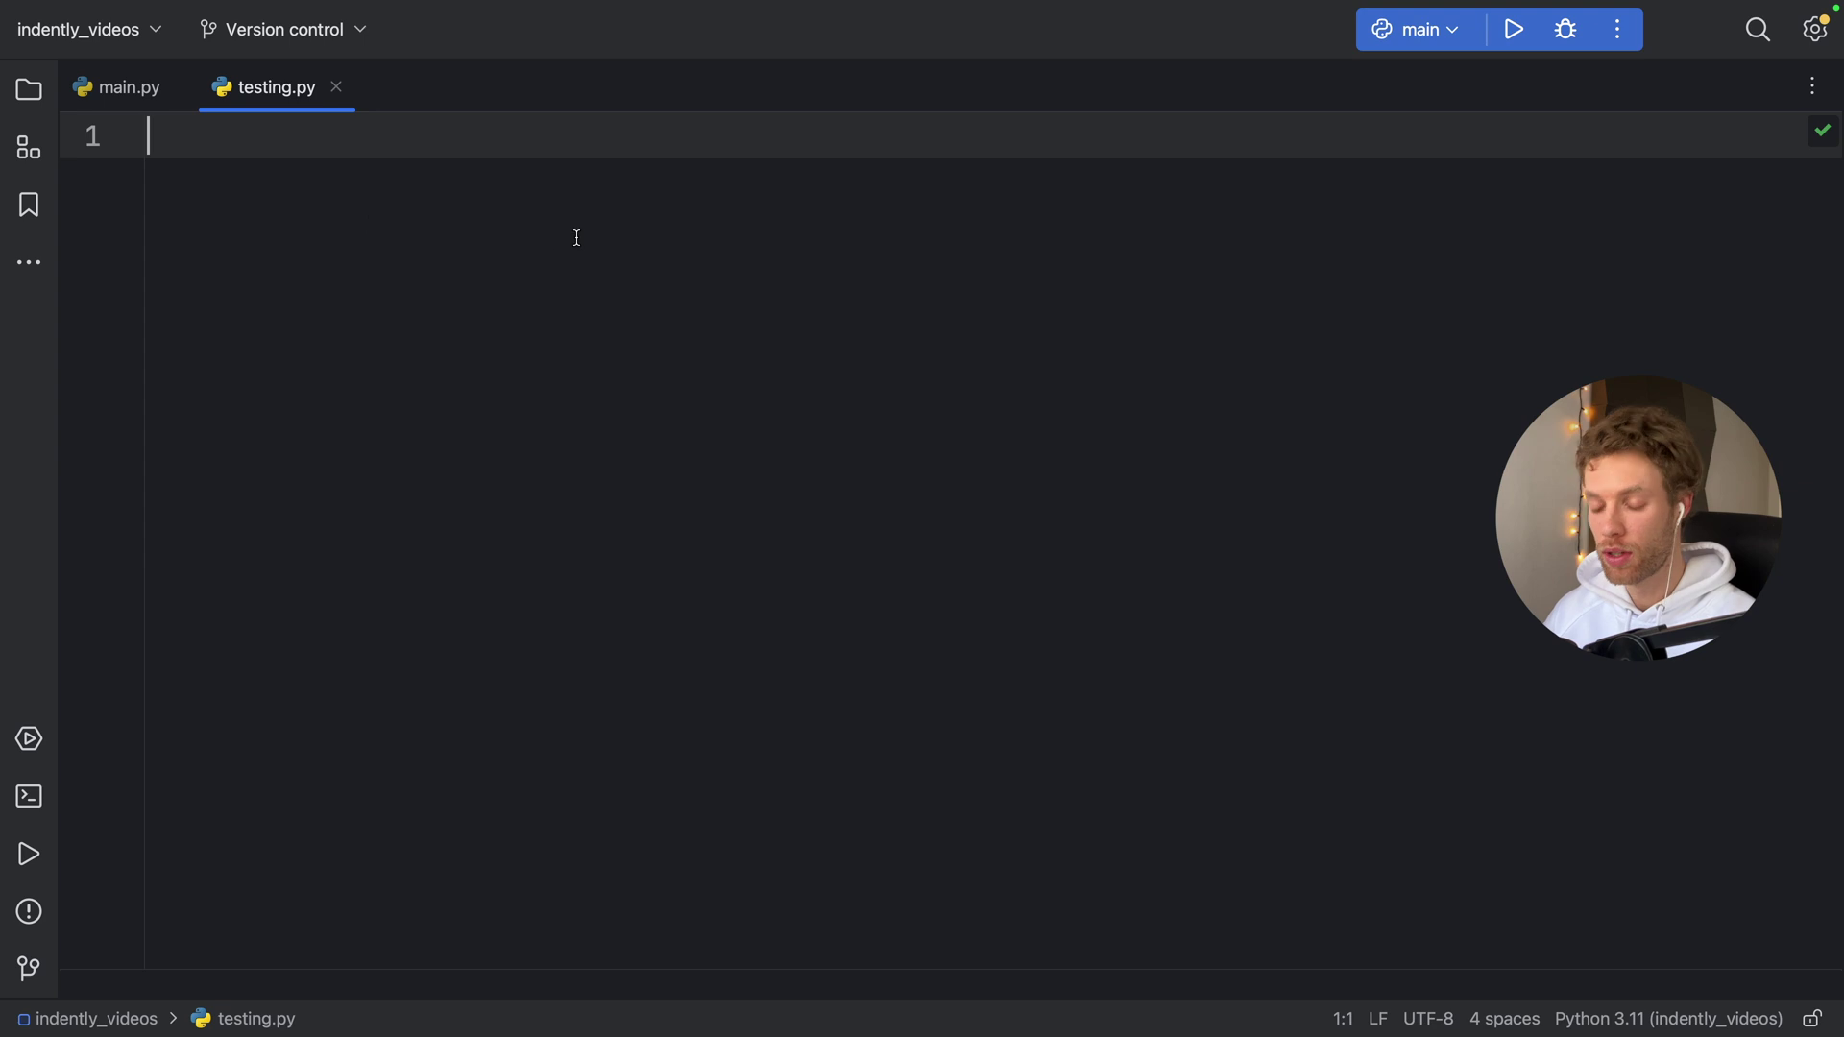
Paste the func unittest code into testing.py and reformat the whole file.
{"action": "key", "text": "ctrl+v"}
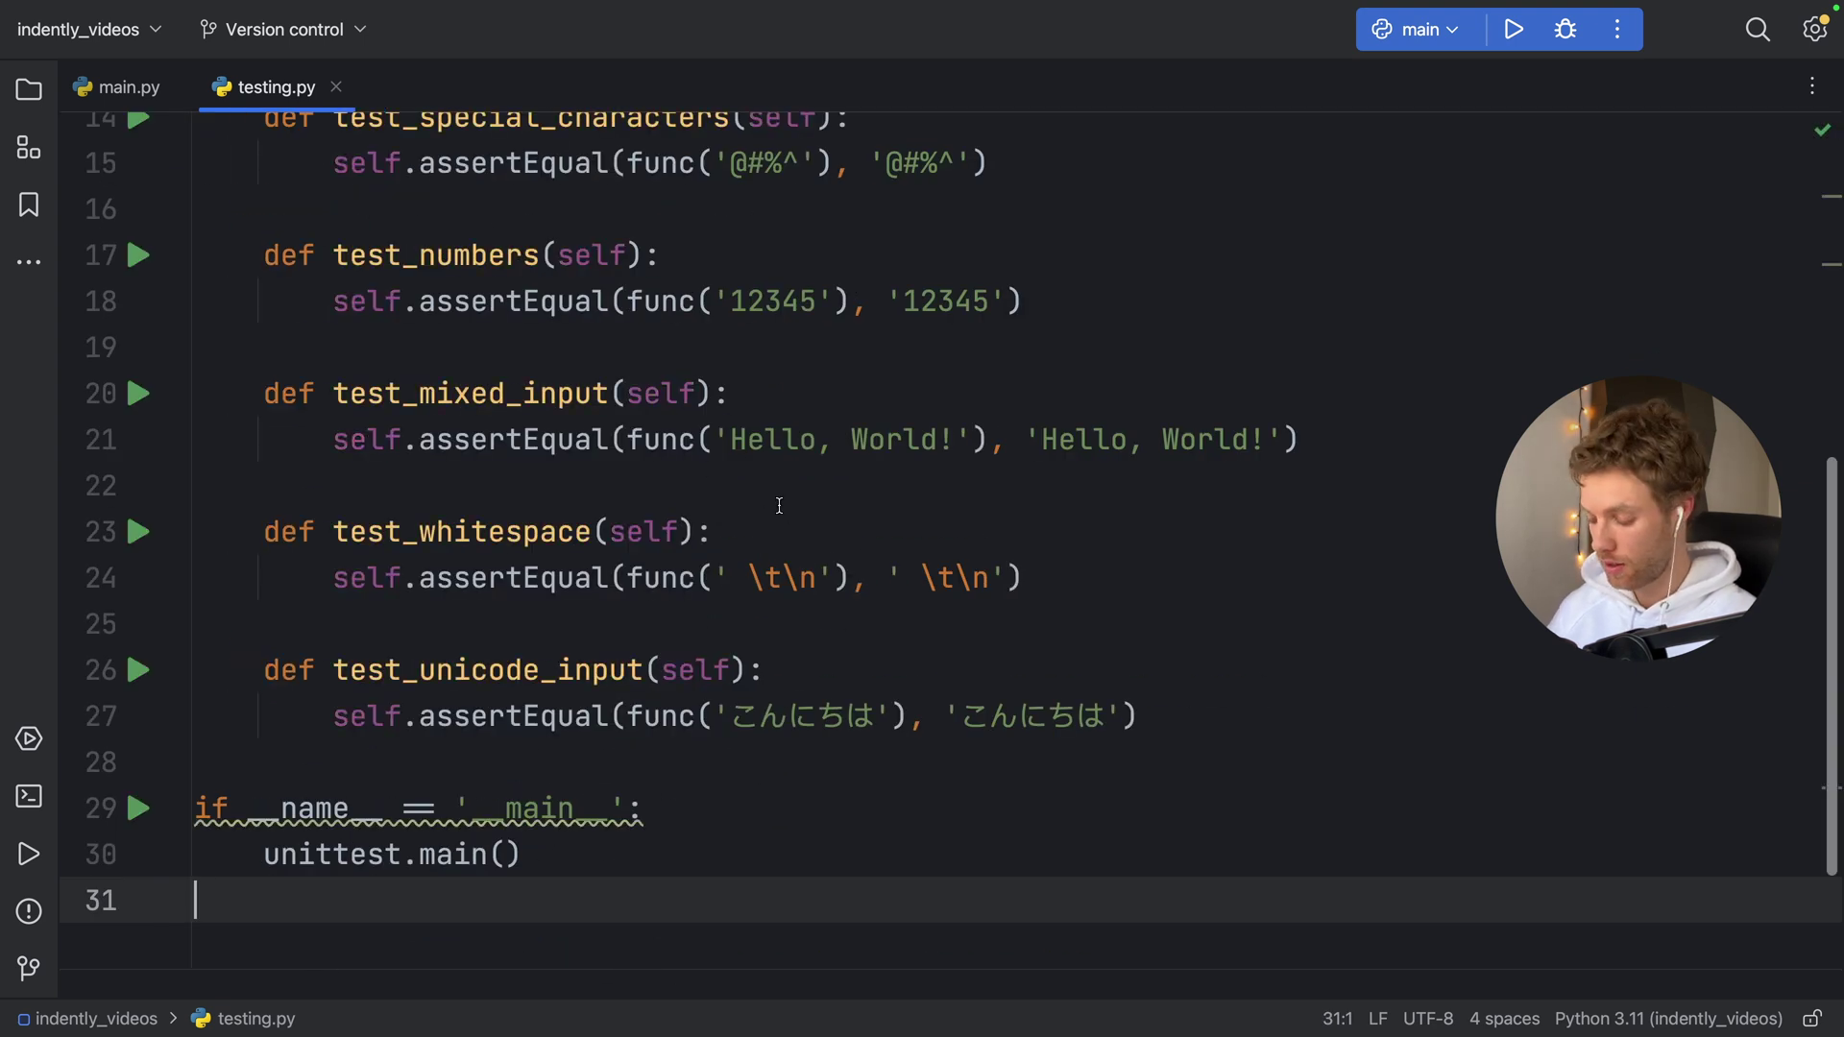
{"action": "scroll", "coordinate": [778, 504], "scroll_direction": "down", "scroll_amount": 2}
{"action": "scroll", "coordinate": [778, 505], "scroll_direction": "down", "scroll_amount": 2}
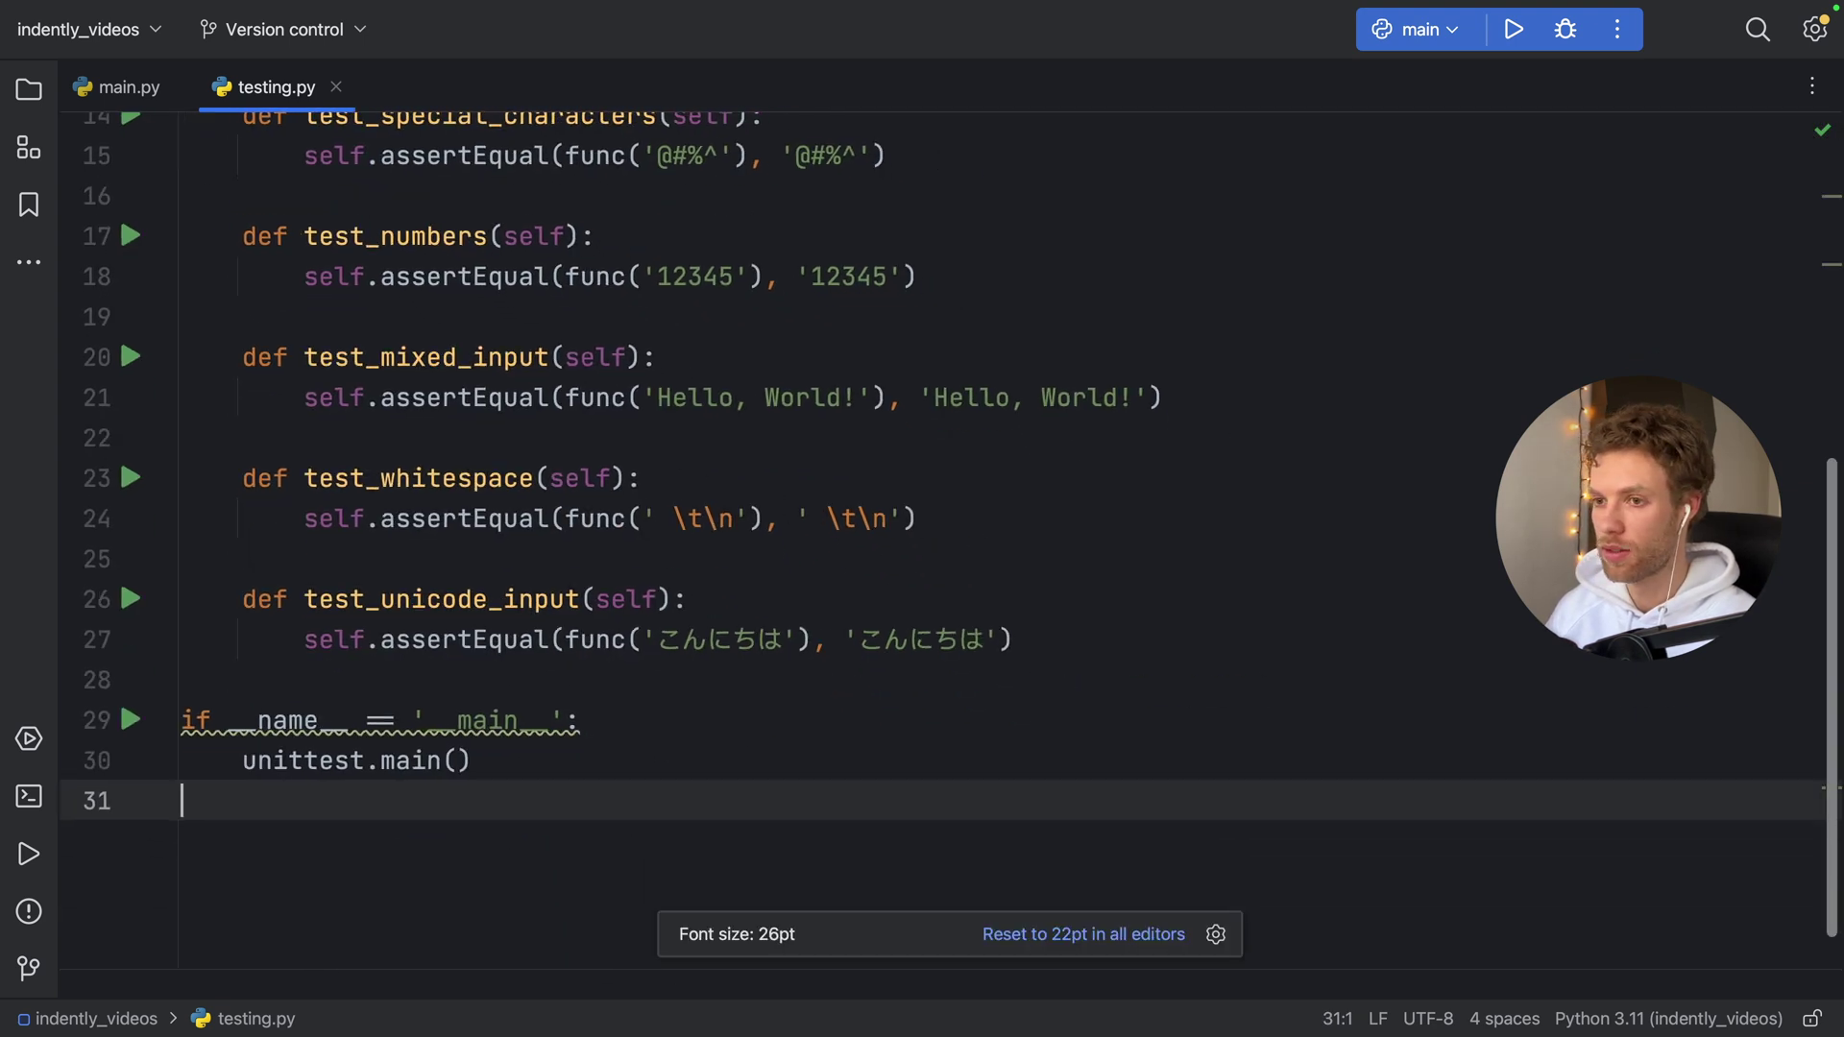
{"action": "scroll", "coordinate": [778, 505], "scroll_direction": "down", "scroll_amount": 2}
{"action": "scroll", "coordinate": [886, 342], "scroll_direction": "up", "scroll_amount": 5}
{"action": "left_click", "coordinate": [887, 350]}
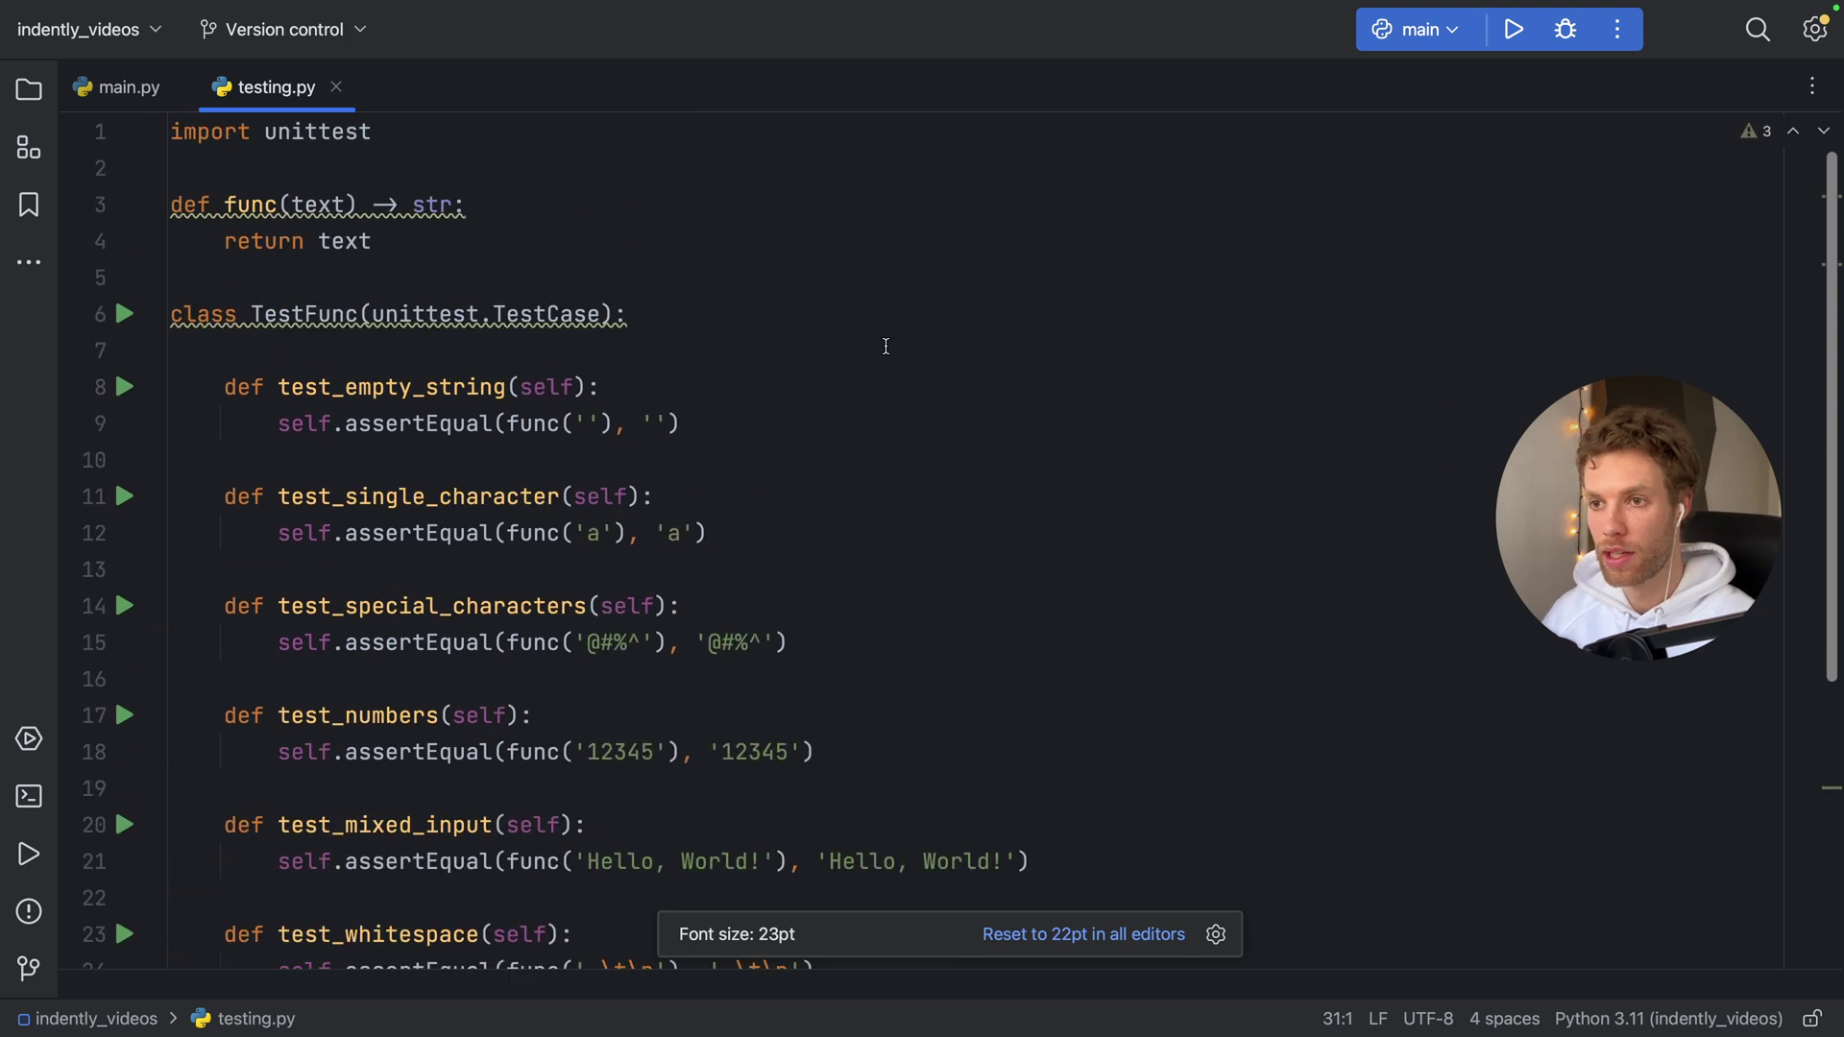
{"action": "key", "text": "ctrl+a"}
{"action": "key", "text": "ctrl+alt+l"}
{"action": "left_click", "coordinate": [874, 383]}
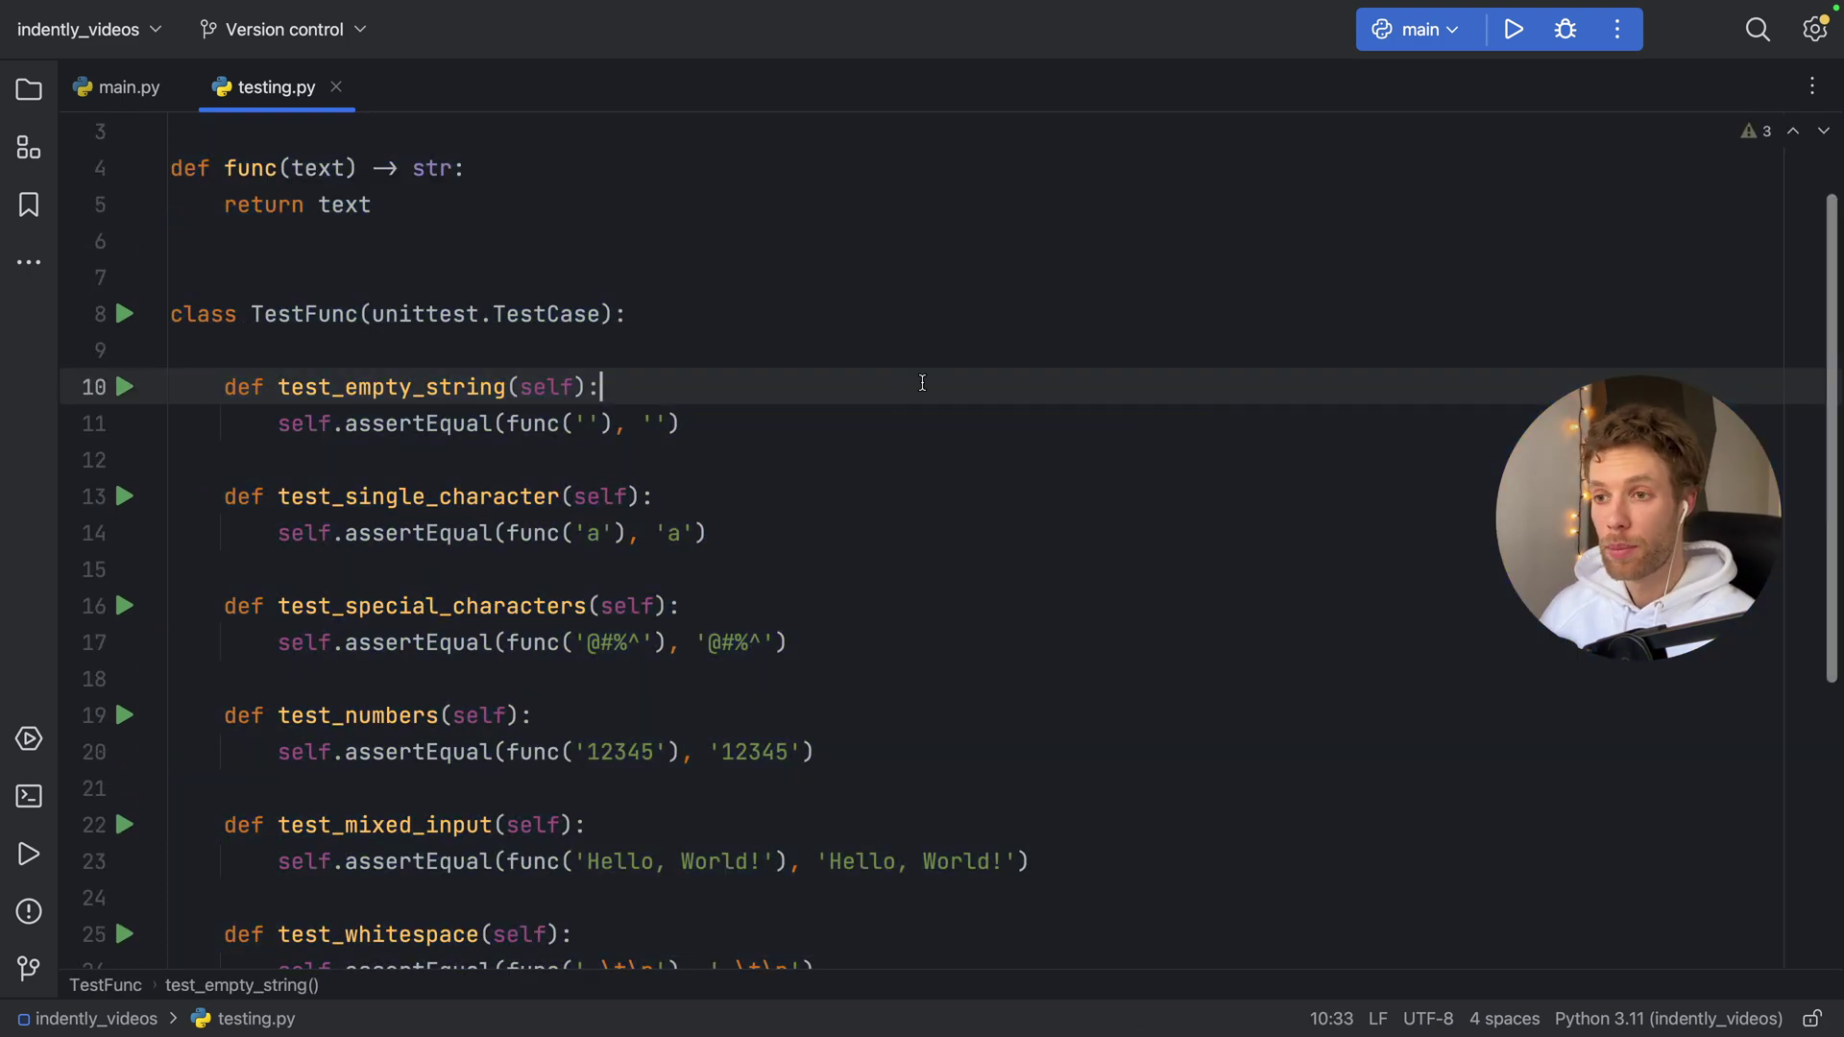
{"action": "scroll", "coordinate": [873, 380], "scroll_direction": "up", "scroll_amount": 1}
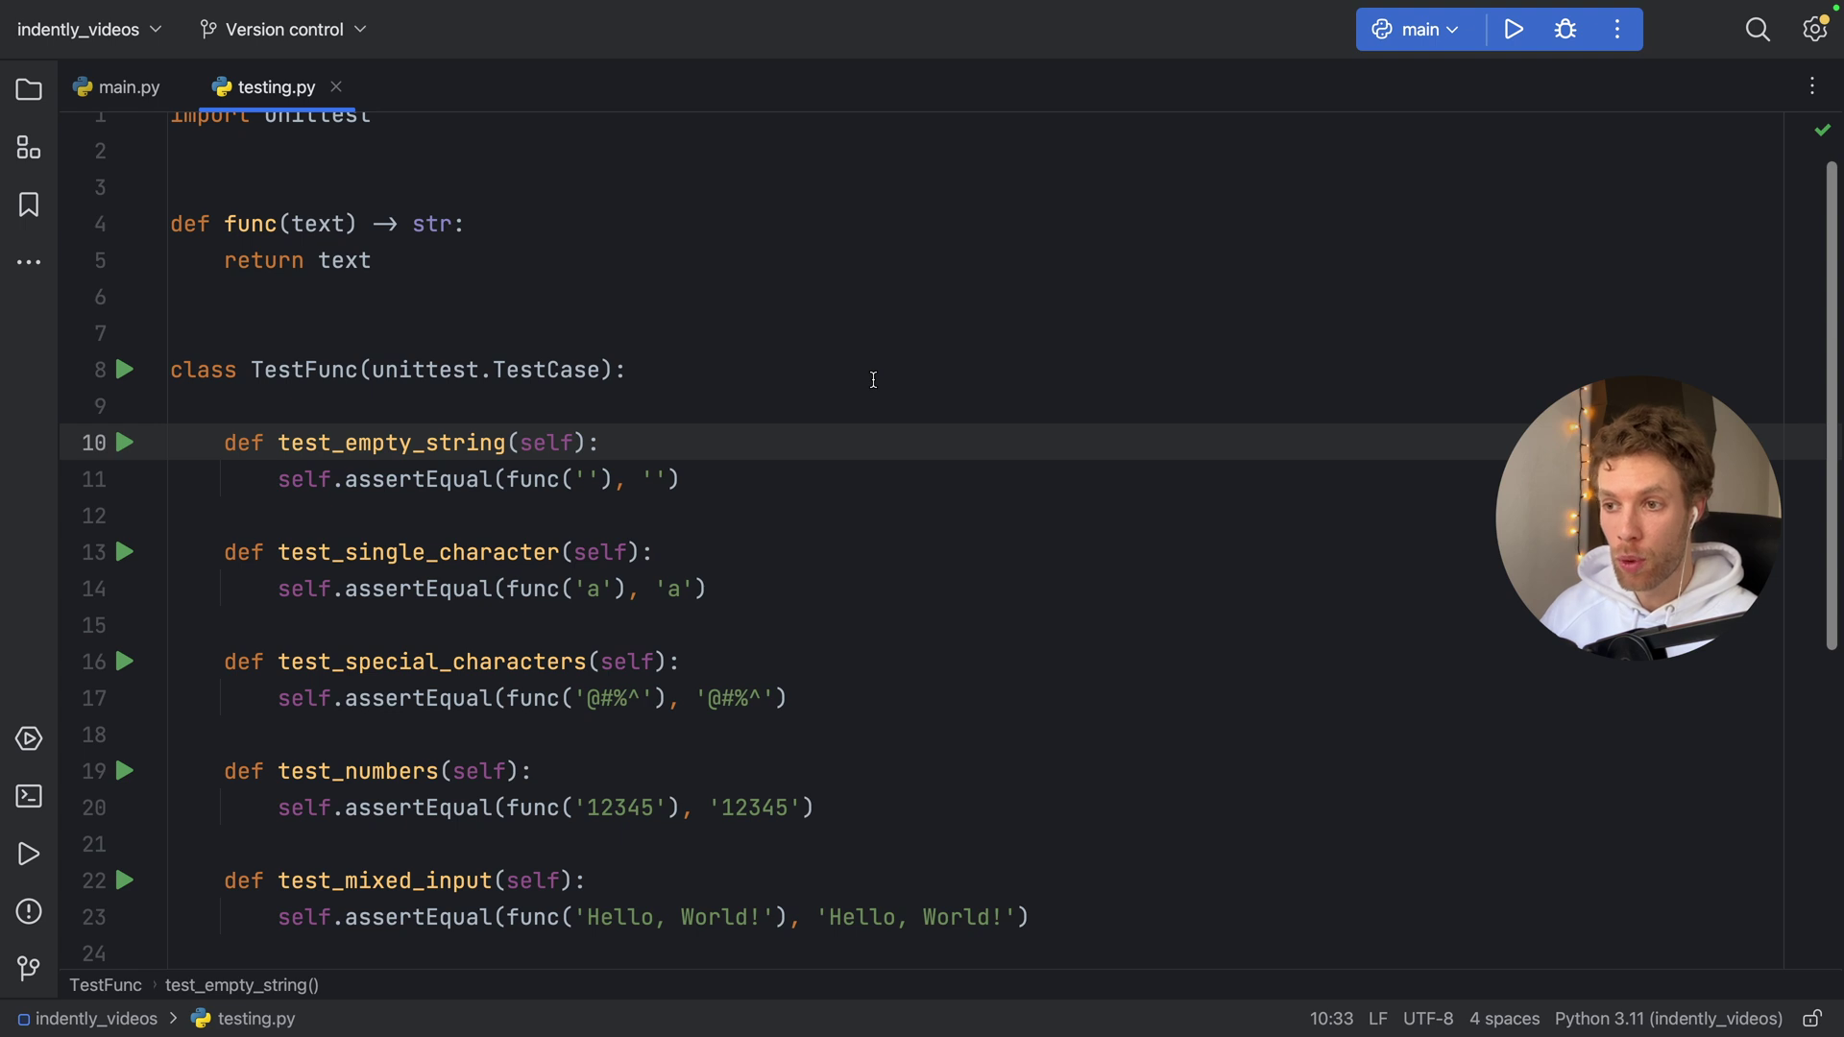
{"action": "scroll", "coordinate": [874, 380], "scroll_direction": "up", "scroll_amount": 1}
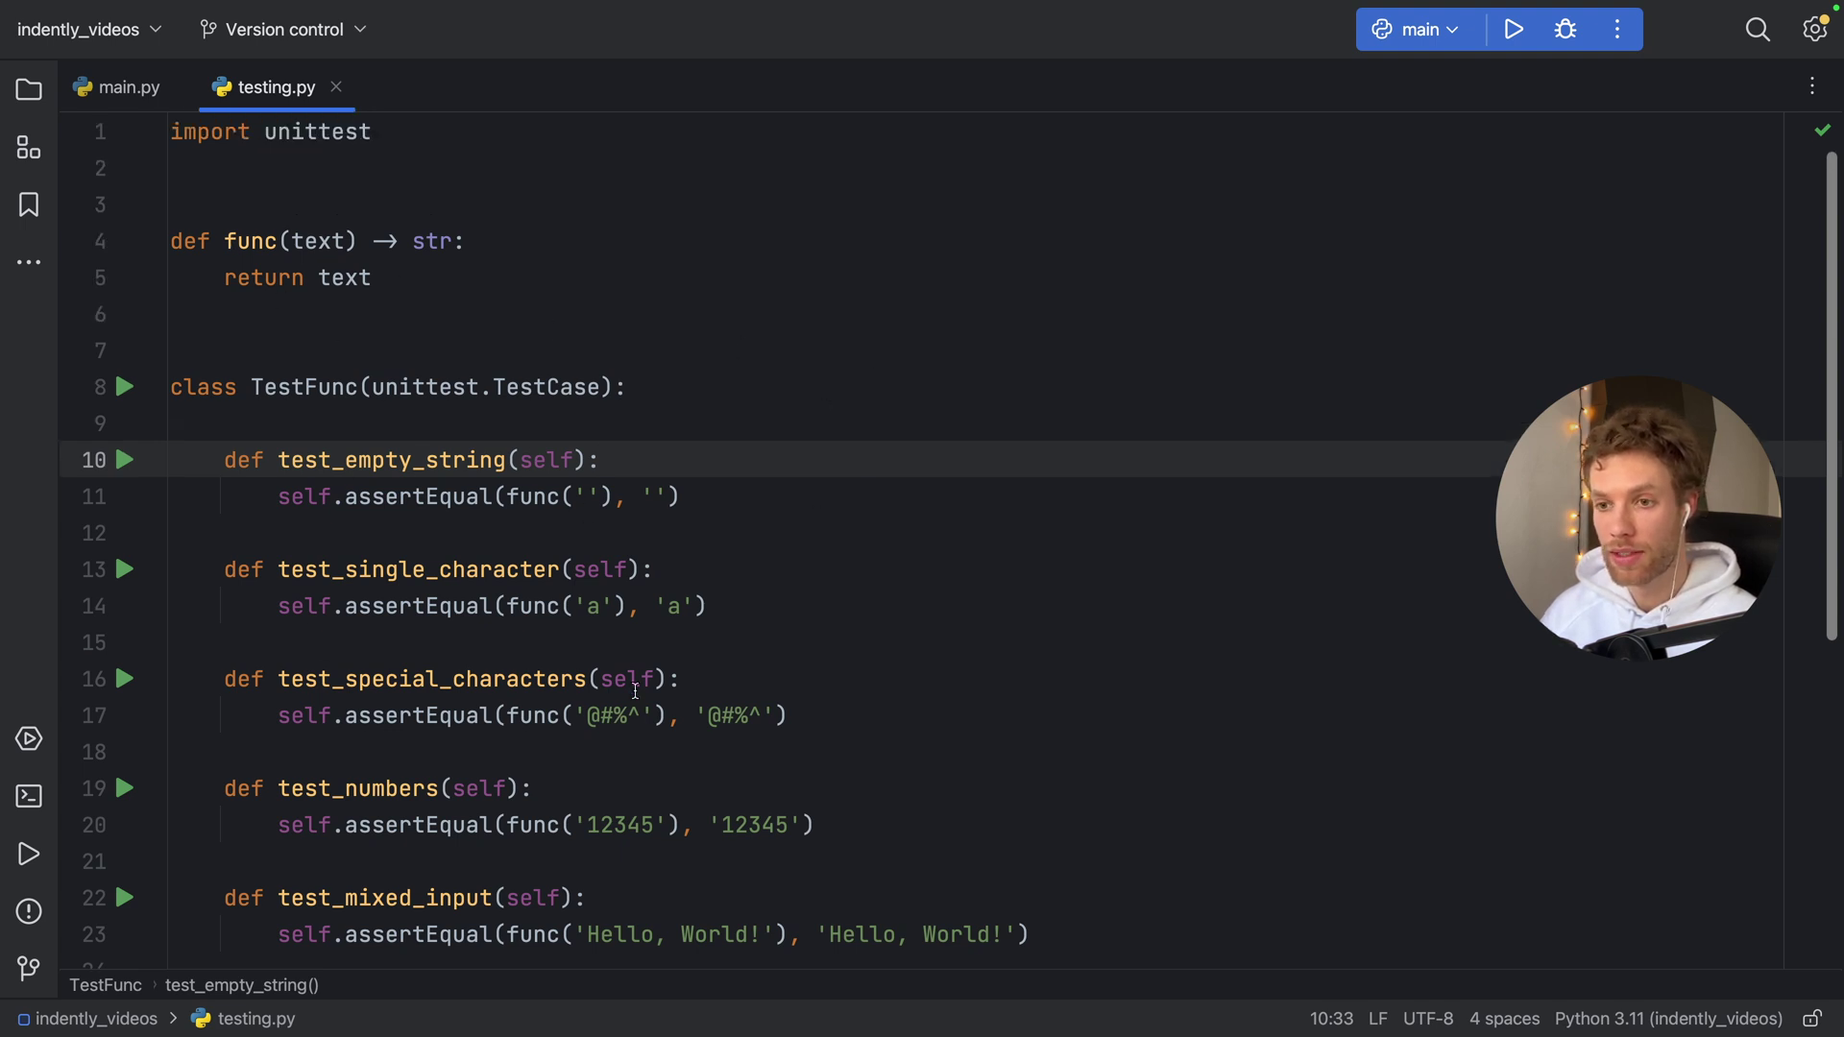
{"action": "scroll", "coordinate": [622, 652], "scroll_direction": "down", "scroll_amount": 1}
{"action": "scroll", "coordinate": [708, 511], "scroll_direction": "down", "scroll_amount": 6}
{"action": "scroll", "coordinate": [766, 614], "scroll_direction": "down", "scroll_amount": 4}
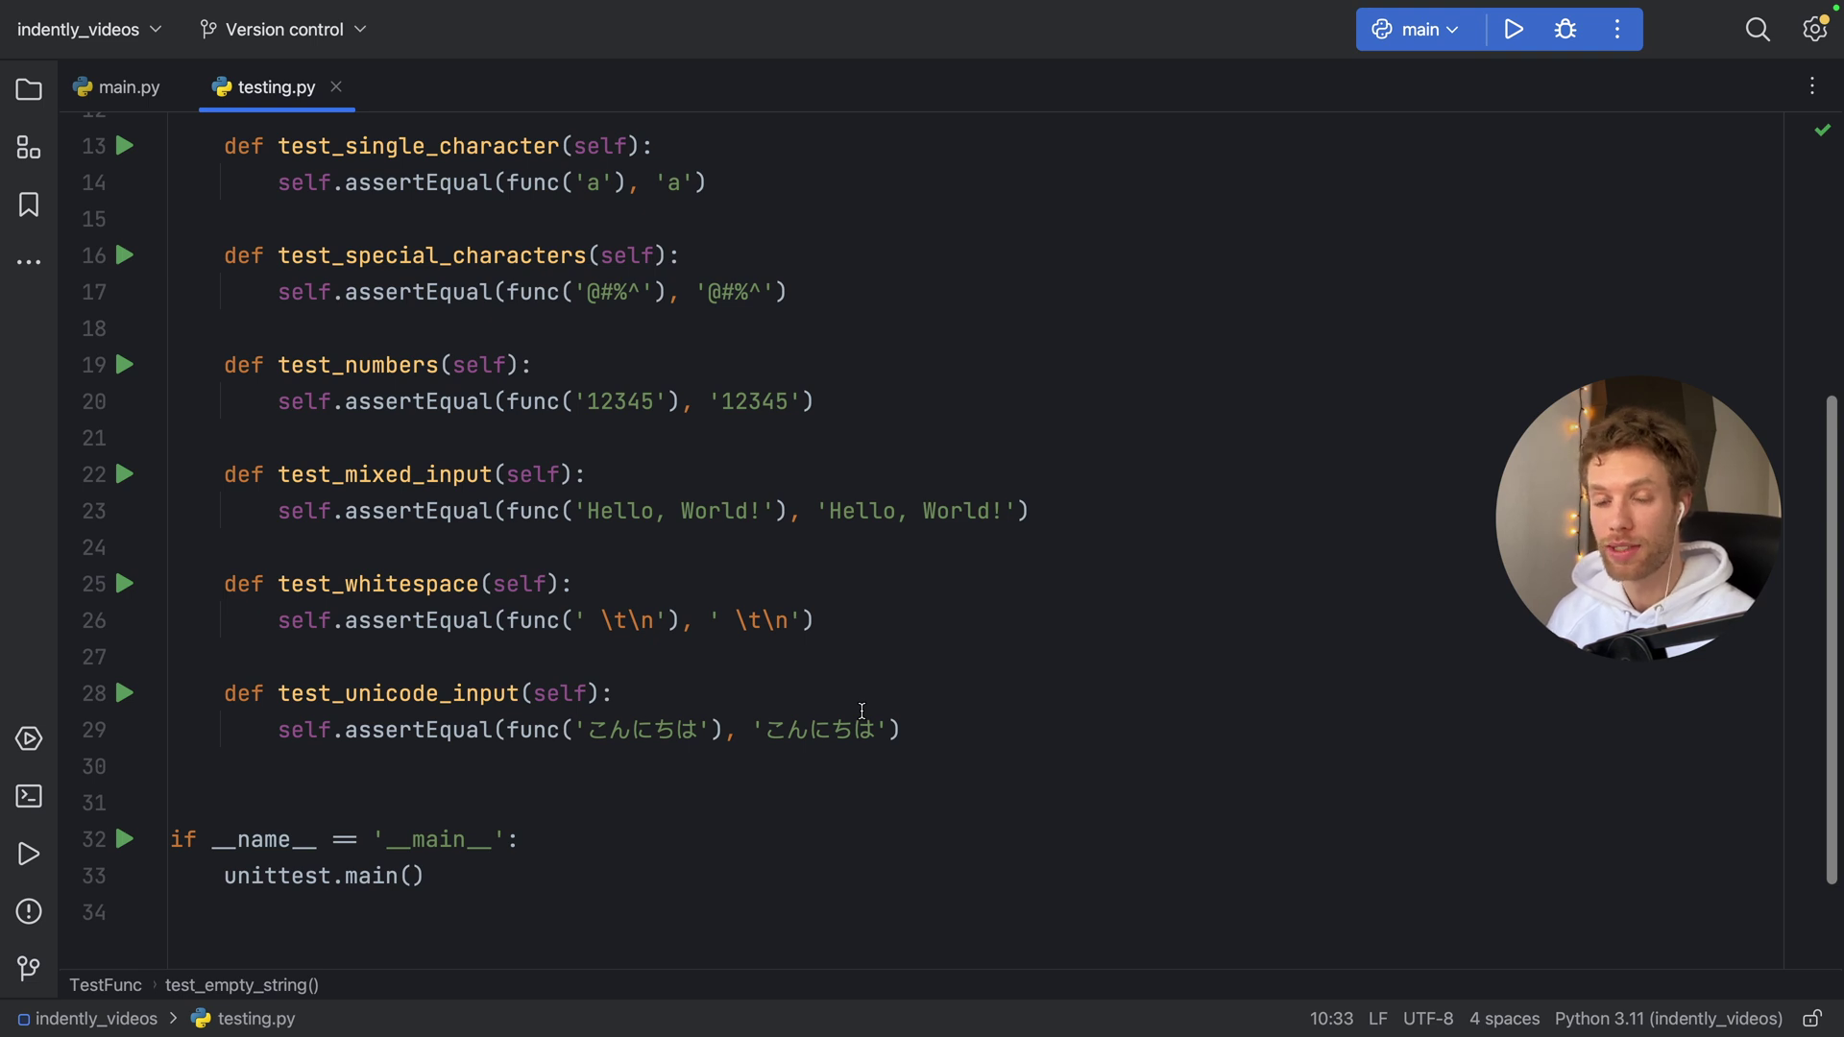
{"action": "scroll", "coordinate": [862, 711], "scroll_direction": "up", "scroll_amount": 9}
{"action": "scroll", "coordinate": [959, 609], "scroll_direction": "up", "scroll_amount": 3}
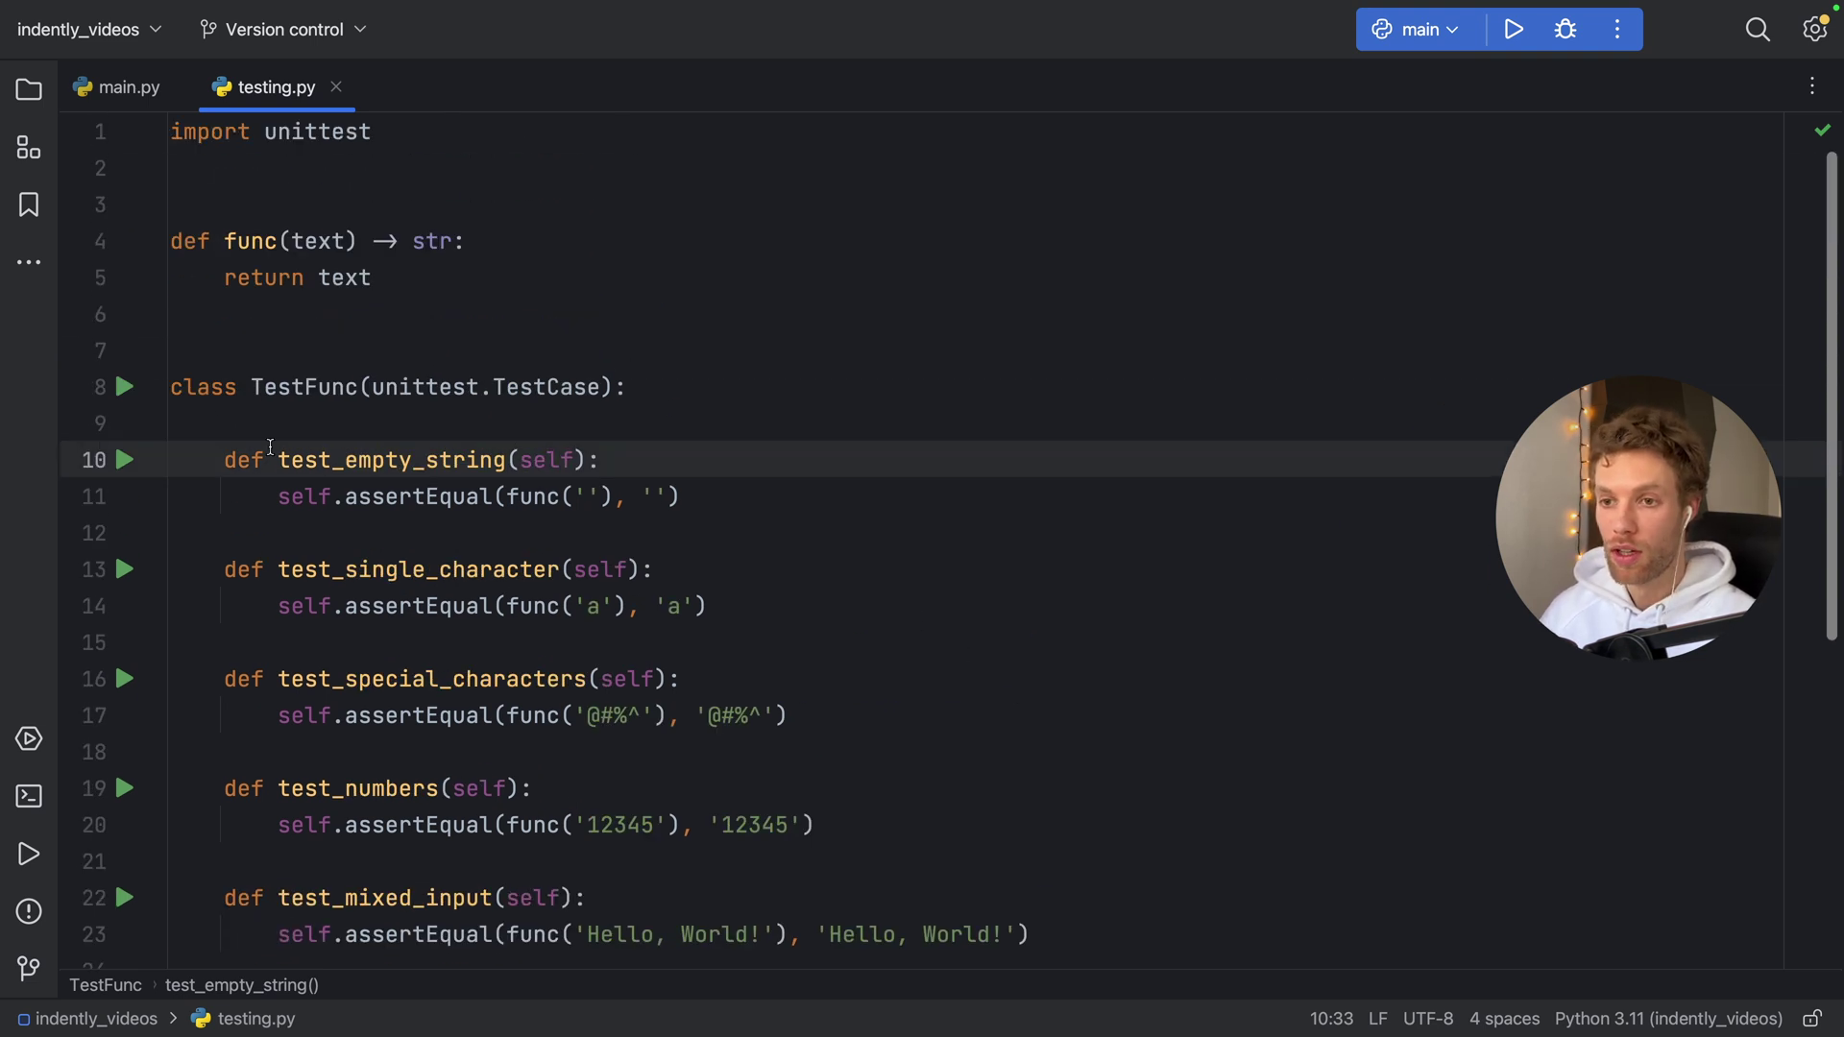
{"action": "left_click", "coordinate": [125, 387]}
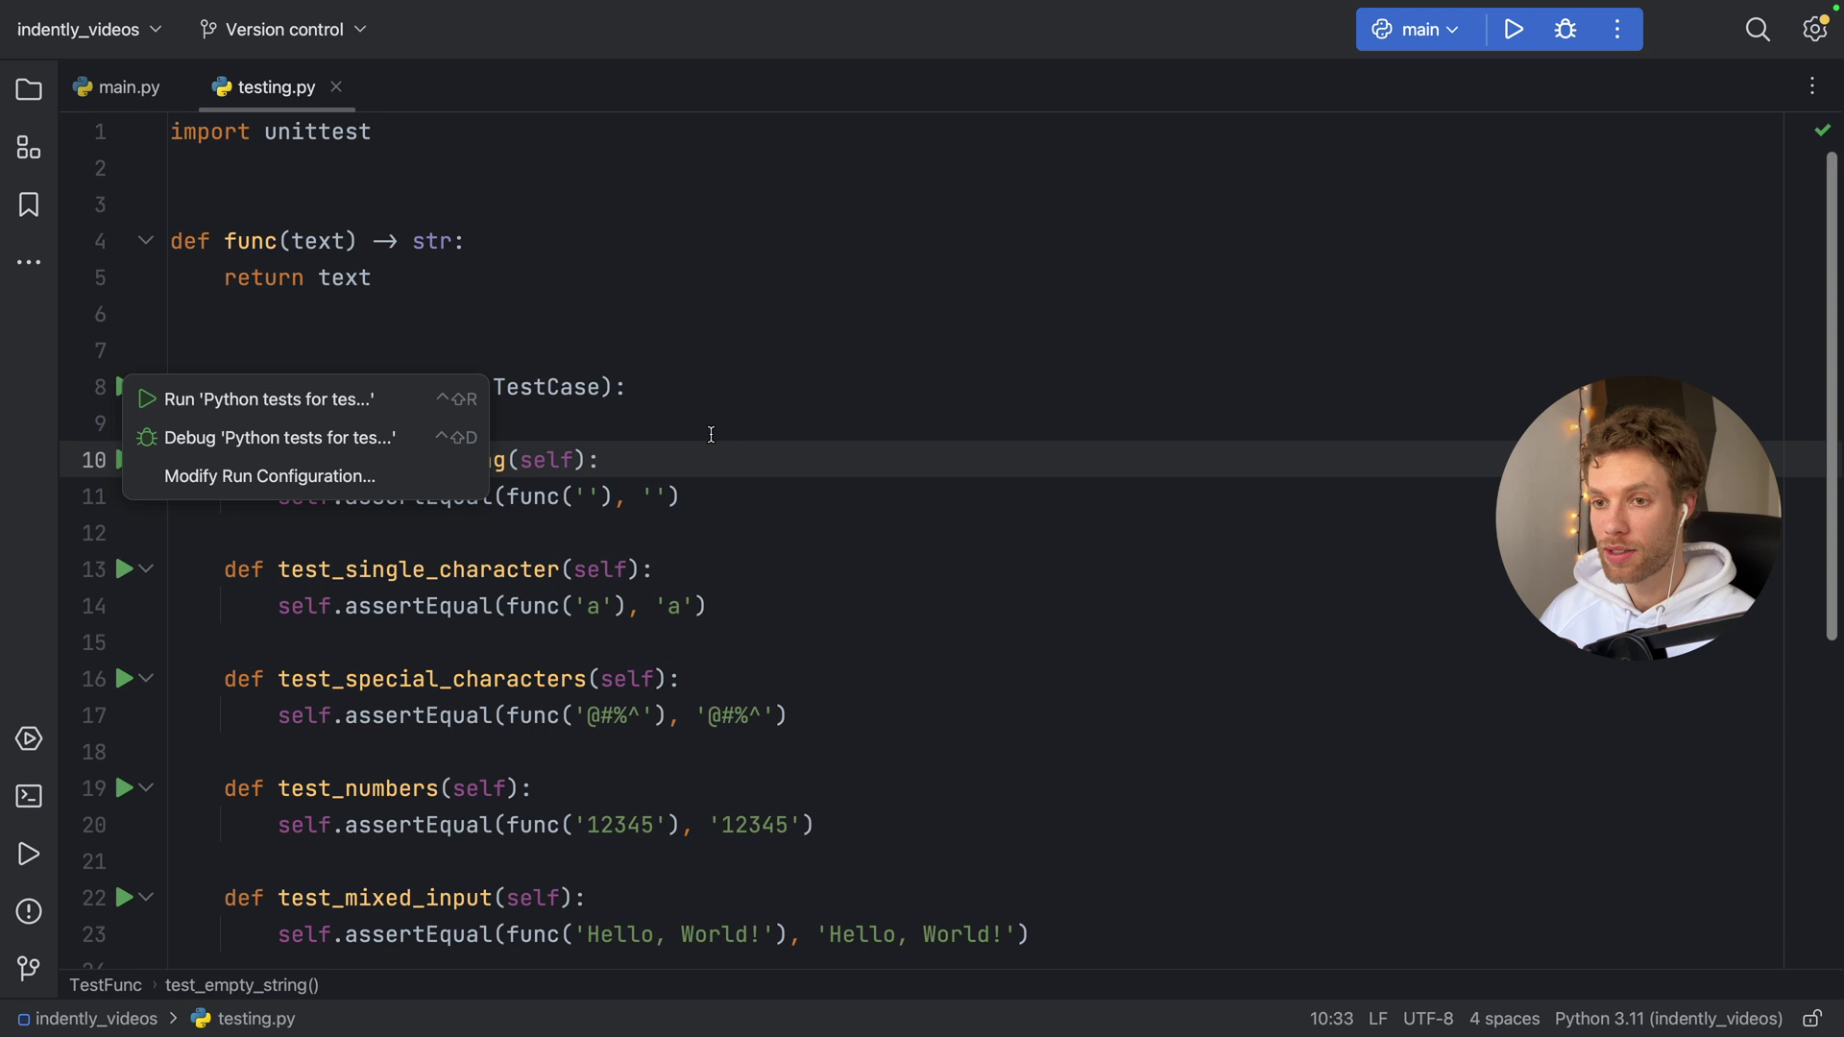
Run the TestFunc suite, confirm all 7 tests pass, and close the results panel.
{"action": "left_click", "coordinate": [318, 398]}
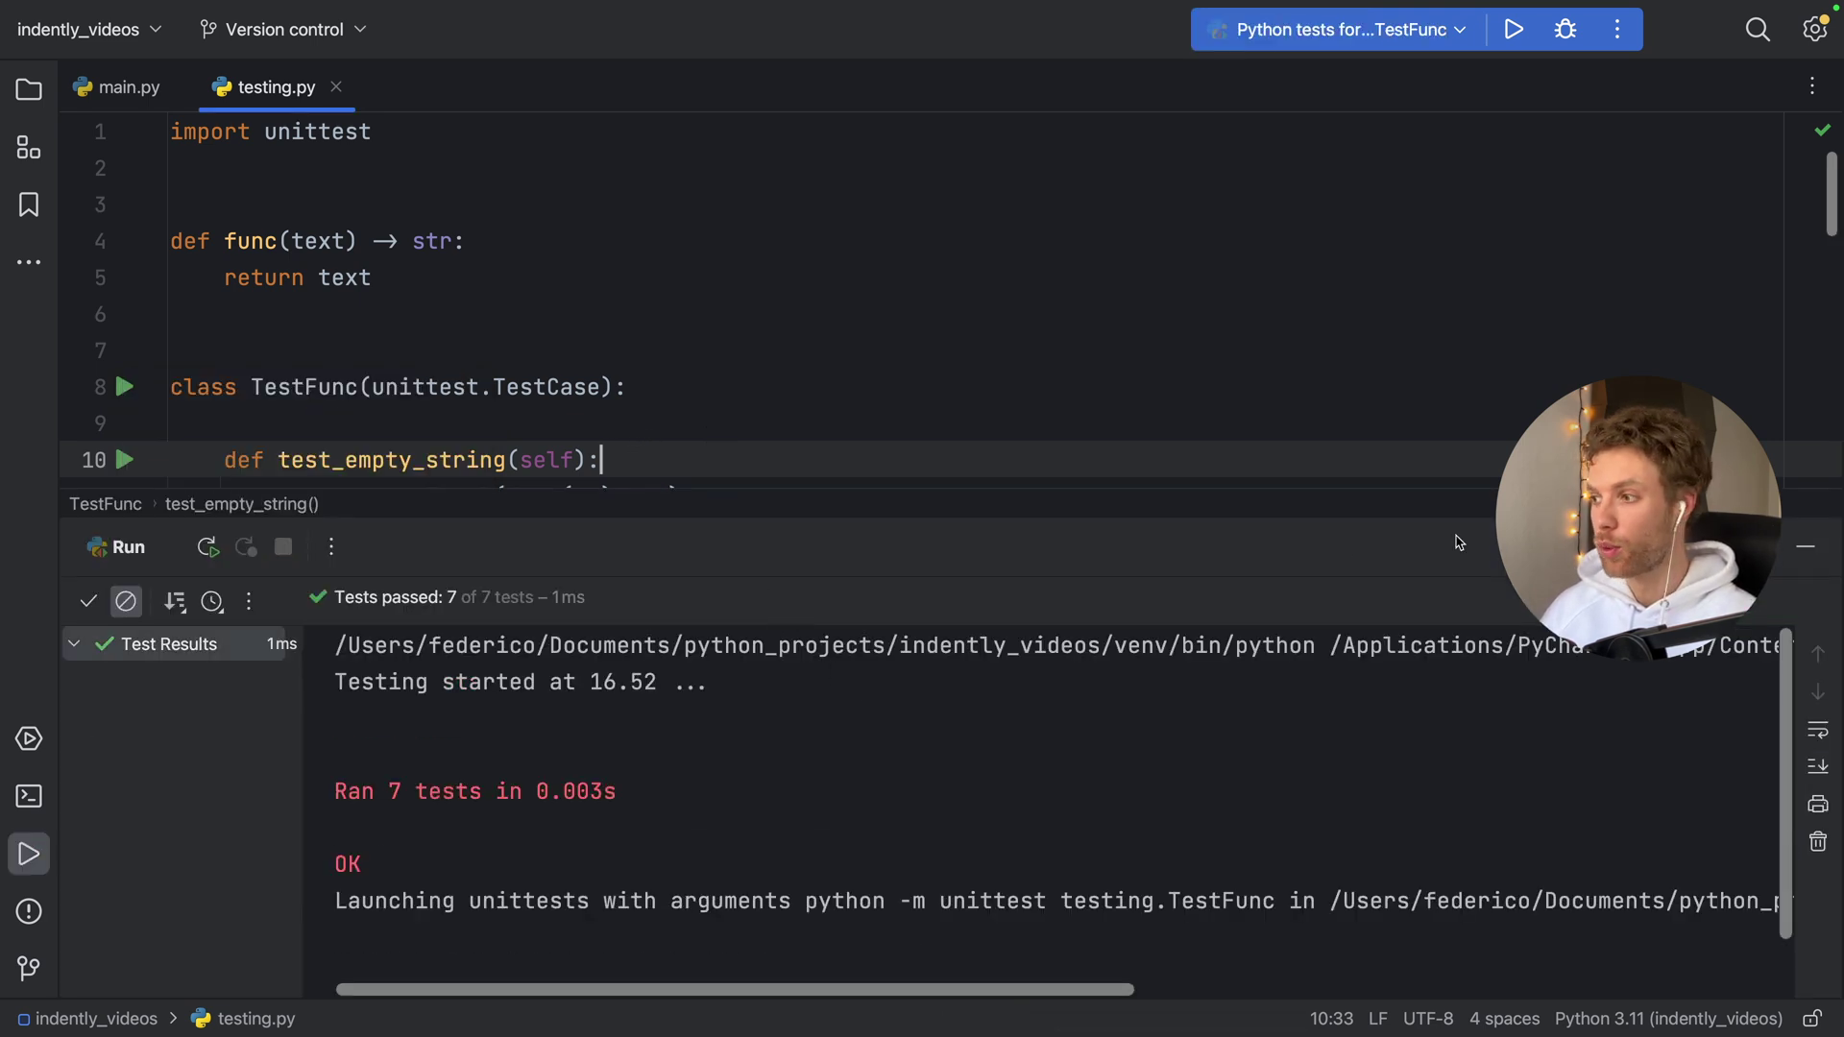
{"action": "left_click", "coordinate": [1805, 545]}
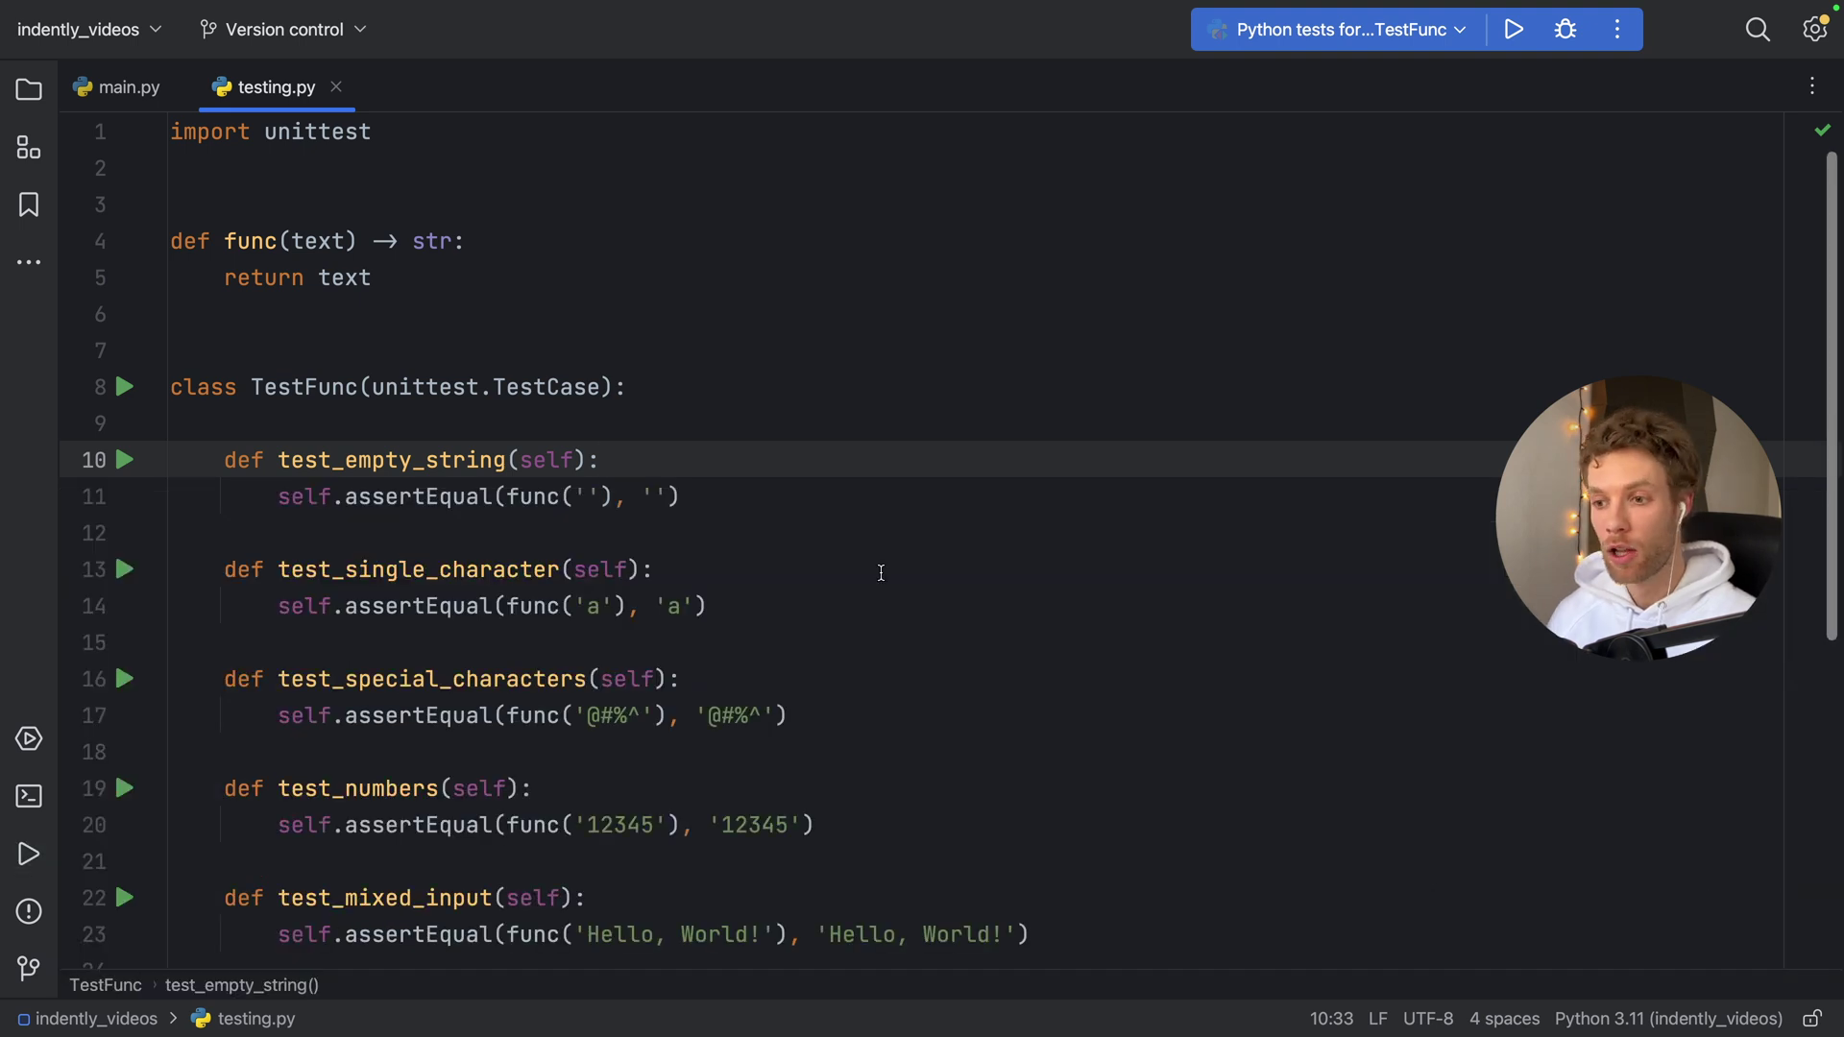
{"action": "scroll", "coordinate": [792, 594], "scroll_direction": "down", "scroll_amount": 2}
{"action": "scroll", "coordinate": [791, 594], "scroll_direction": "down", "scroll_amount": 3}
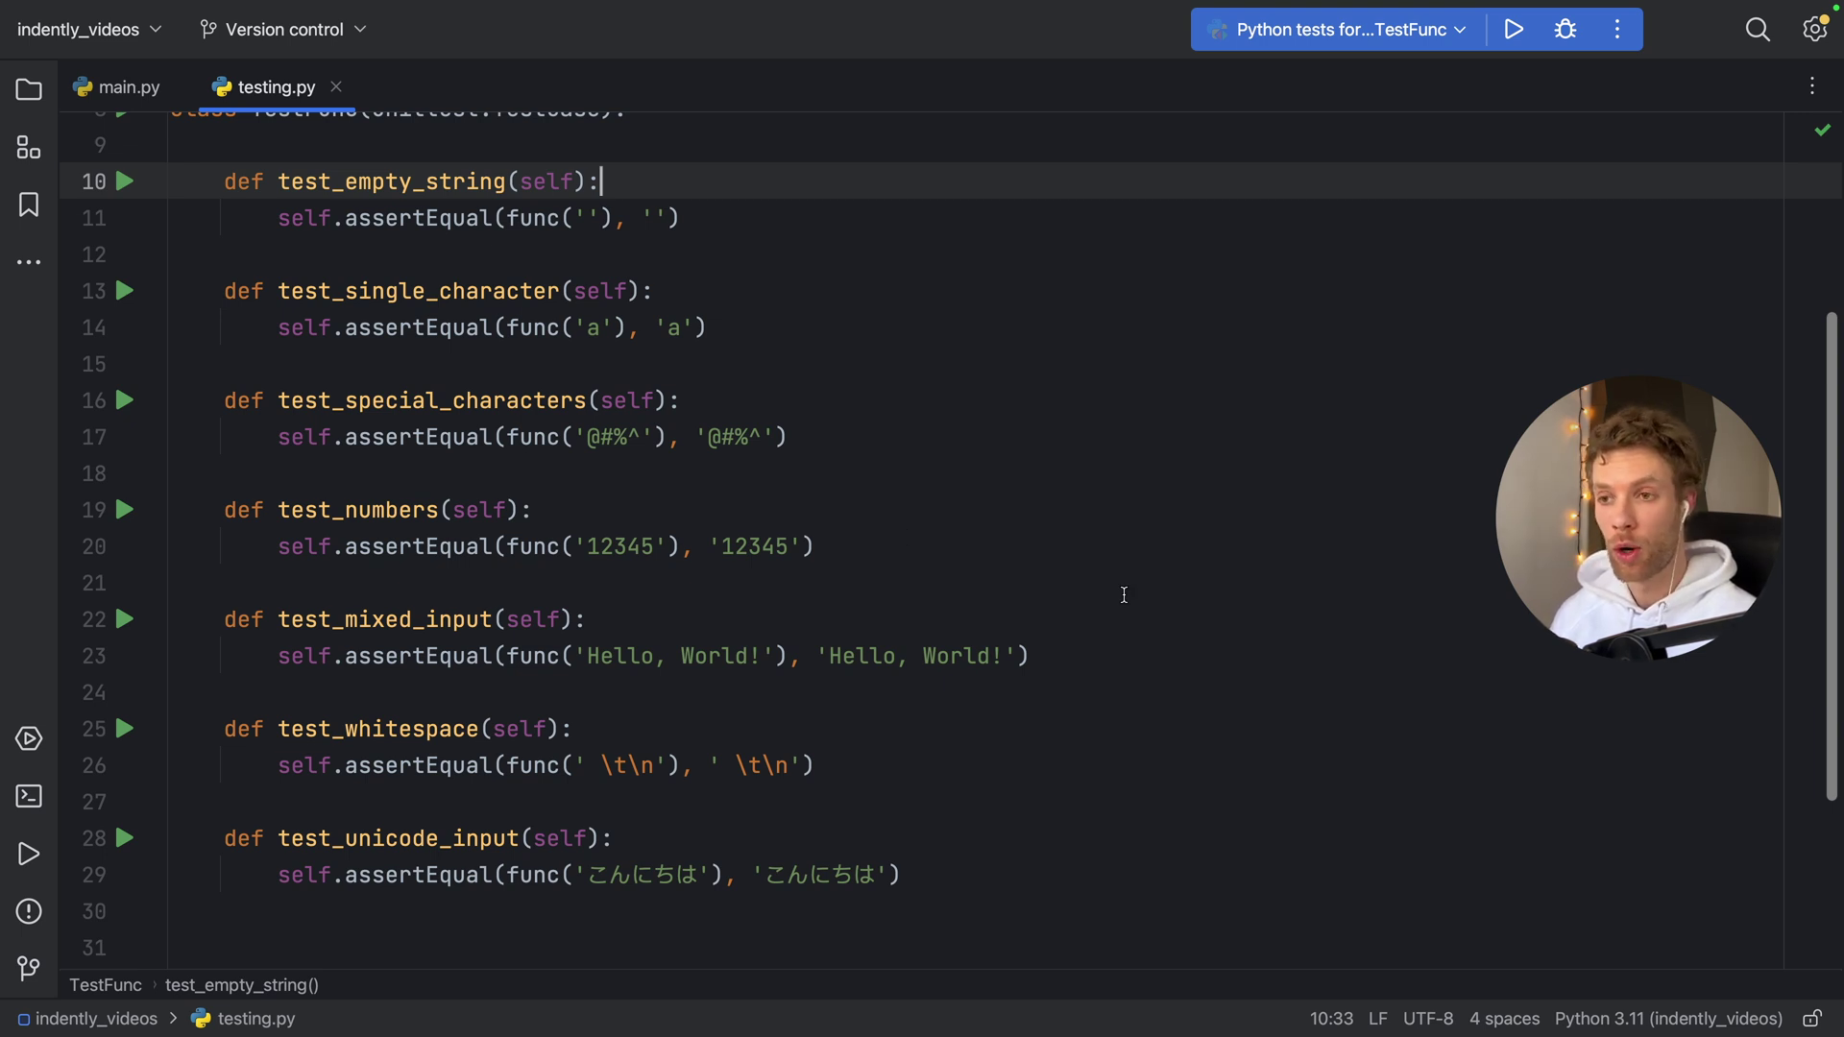
{"action": "left_click_drag", "start_coordinate": [689, 209], "coordinate": [227, 183]}
{"action": "left_click", "coordinate": [612, 267]}
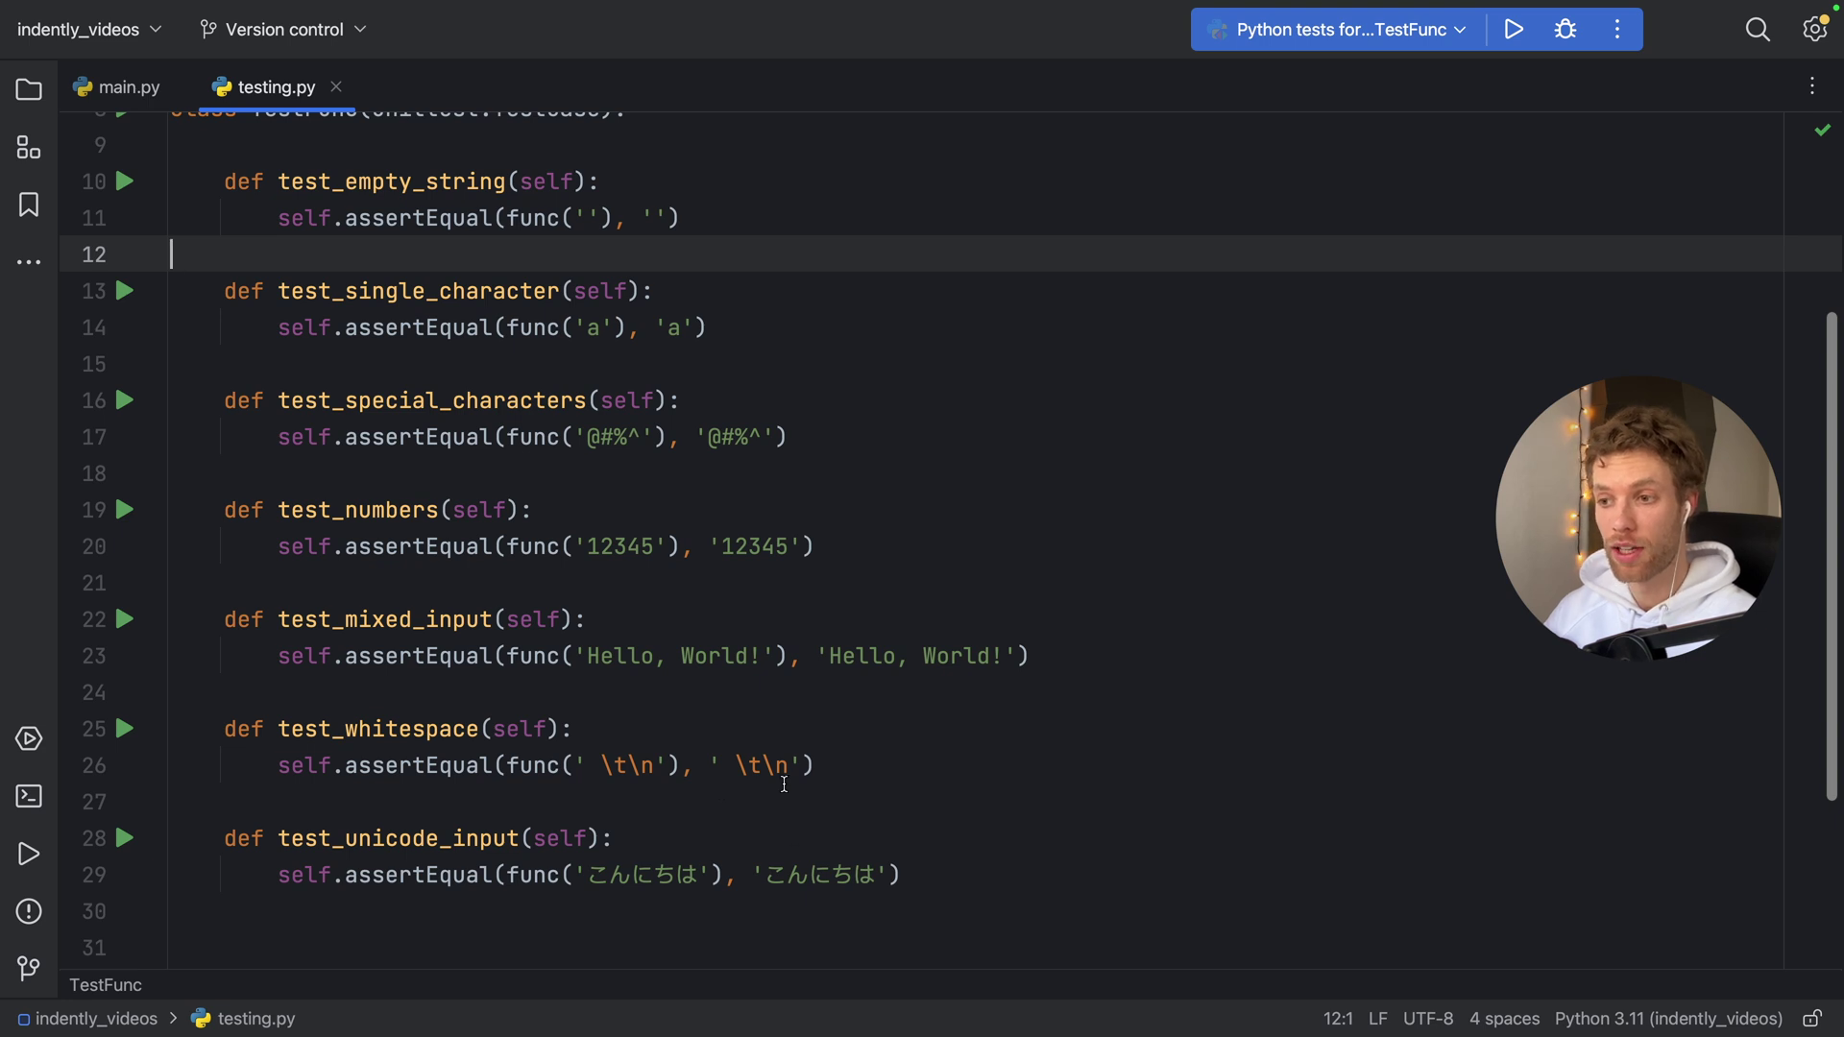
{"action": "scroll", "coordinate": [784, 784], "scroll_direction": "up", "scroll_amount": 1}
{"action": "scroll", "coordinate": [918, 681], "scroll_direction": "up", "scroll_amount": 5}
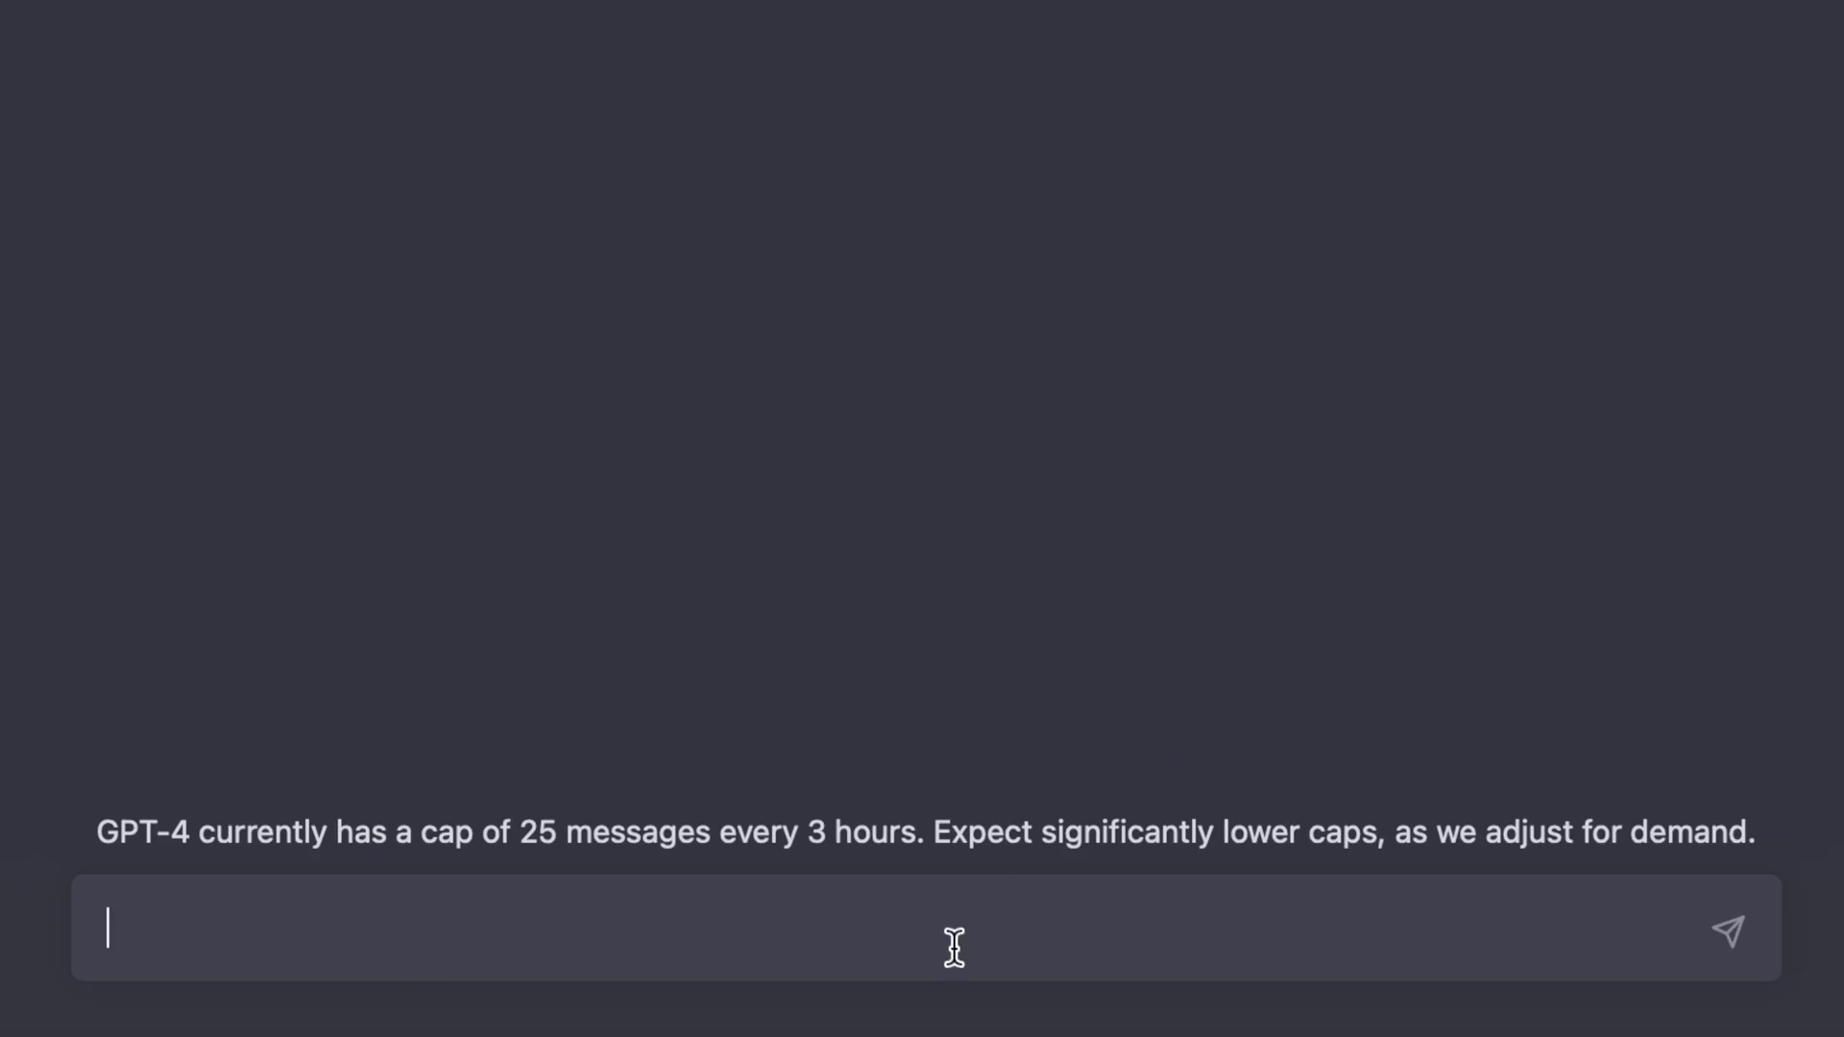
{"action": "type", "text": "what is the diff"}
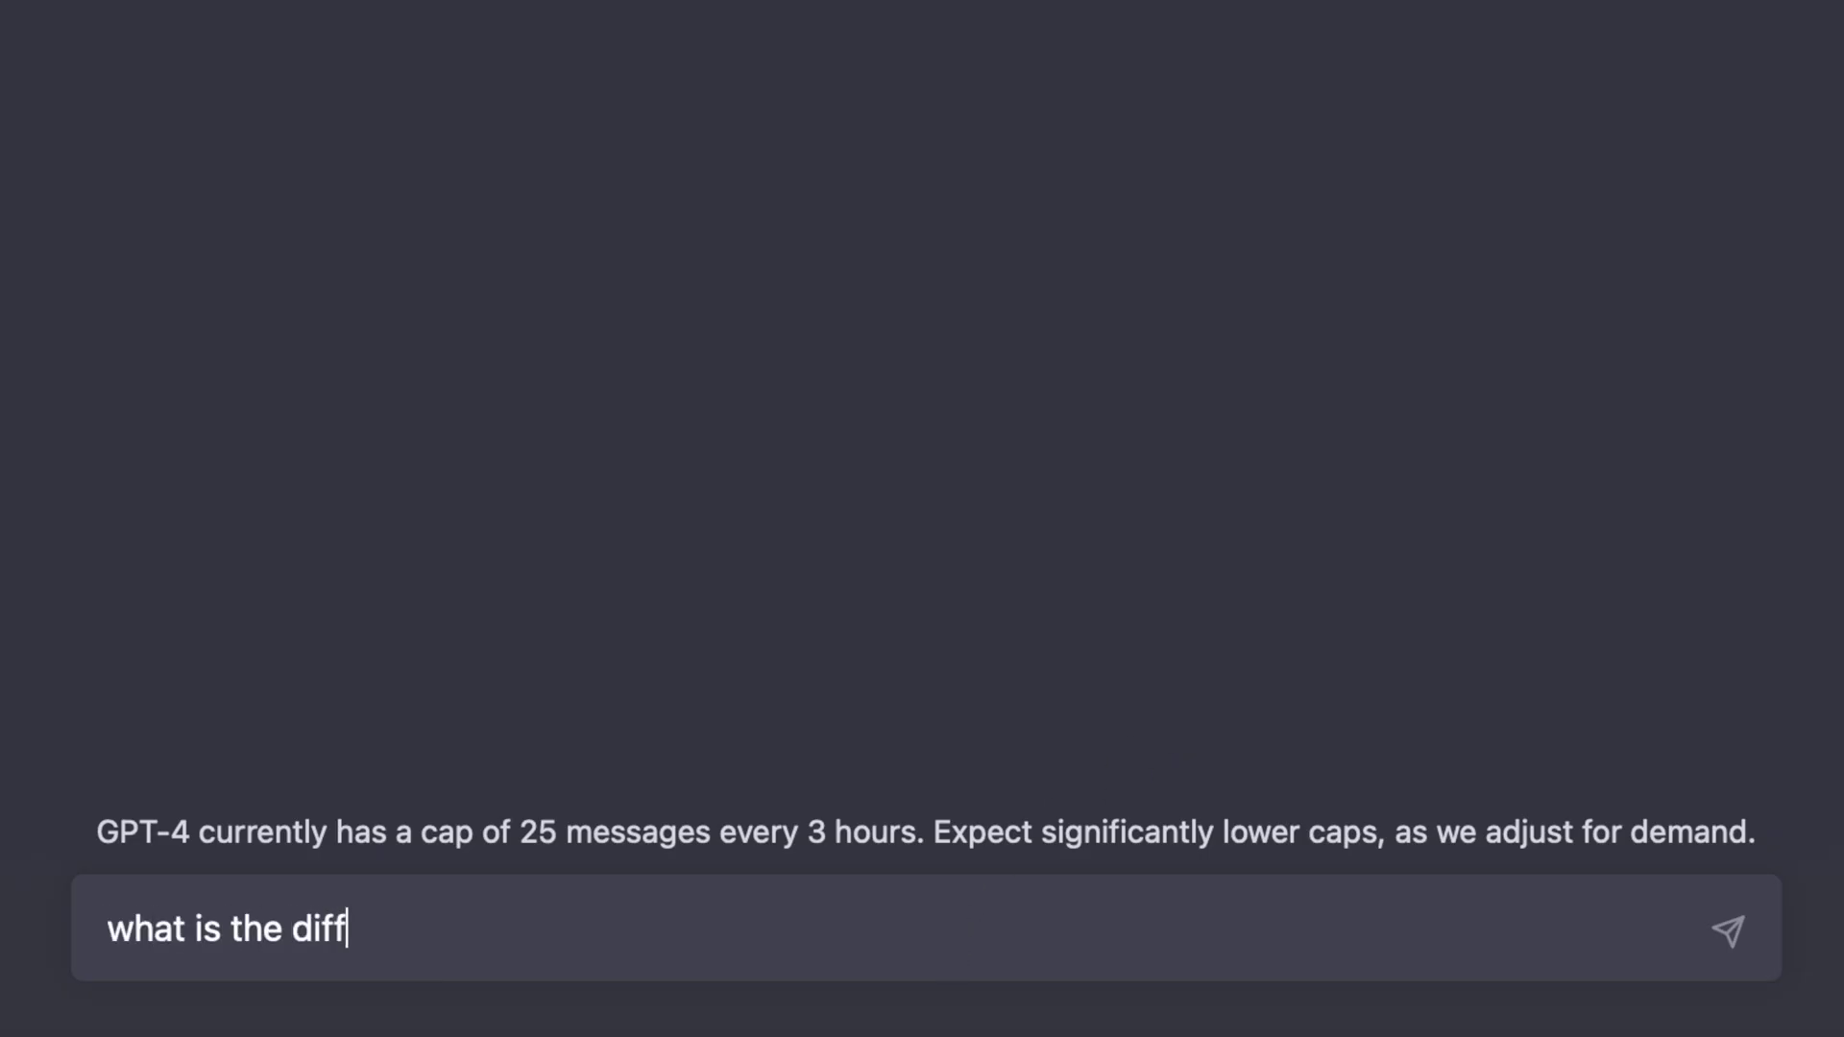
{"action": "type", "text": "erence between conc"}
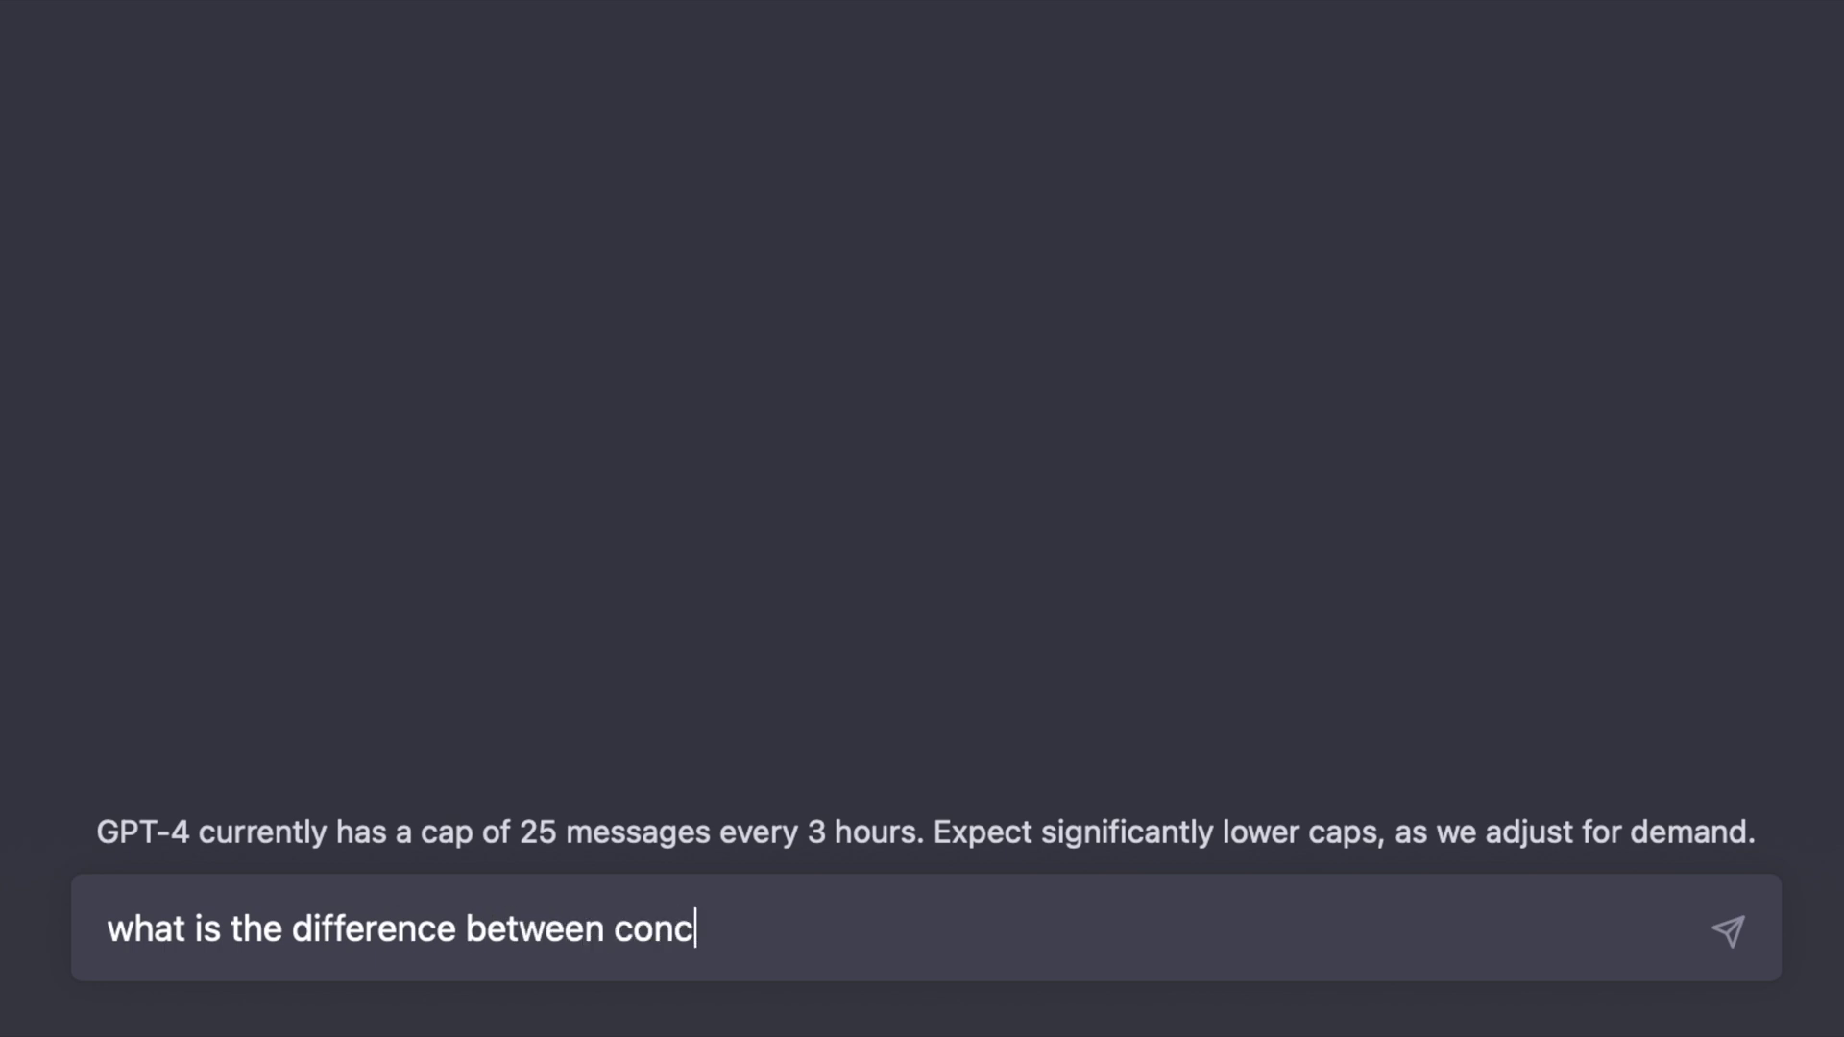
{"action": "type", "text": "urrency. and"}
Correct the typos and send the concurrency vs parallelism question for a 10 year old.
{"action": "key", "text": "BackSpace"}
{"action": "key", "text": "BackSpace"}
{"action": "key", "text": "BackSpace"}
{"action": "key", "text": "BackSpace"}
{"action": "key", "text": "BackSpace"}
{"action": "type", "text": "and pa"}
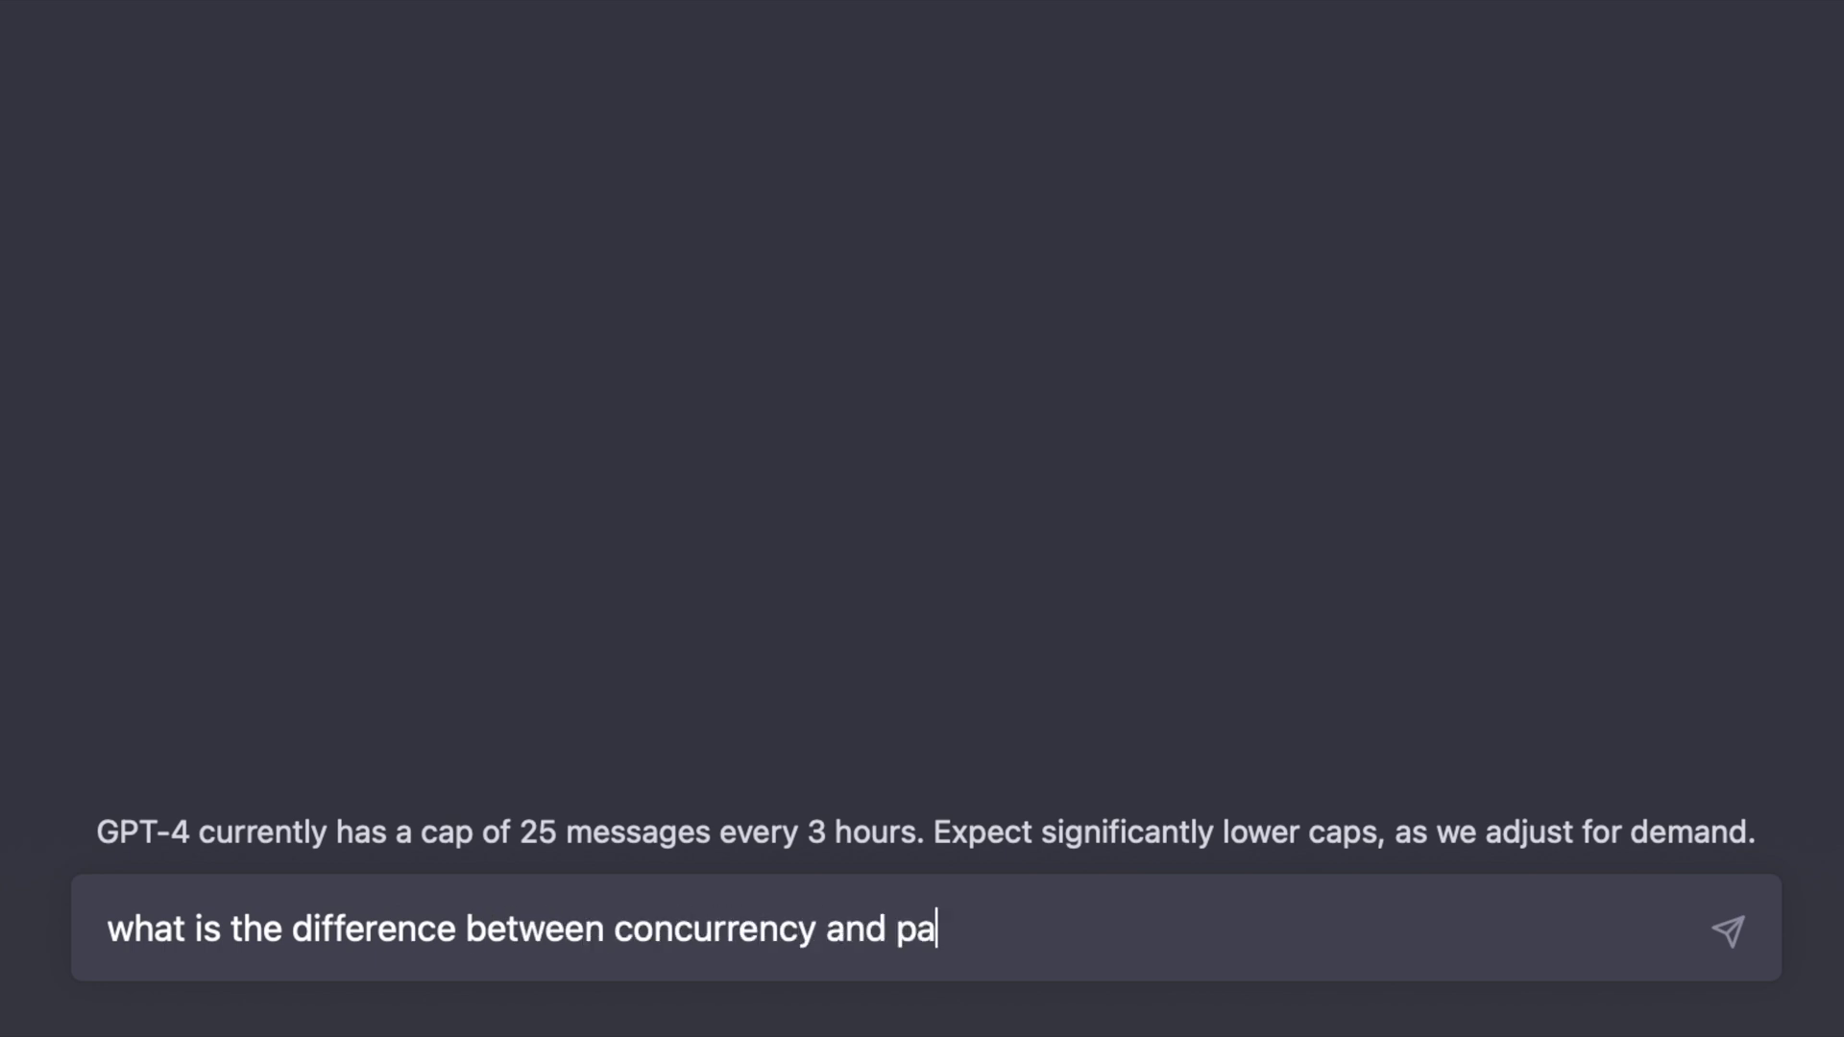
{"action": "type", "text": "rallelism in"}
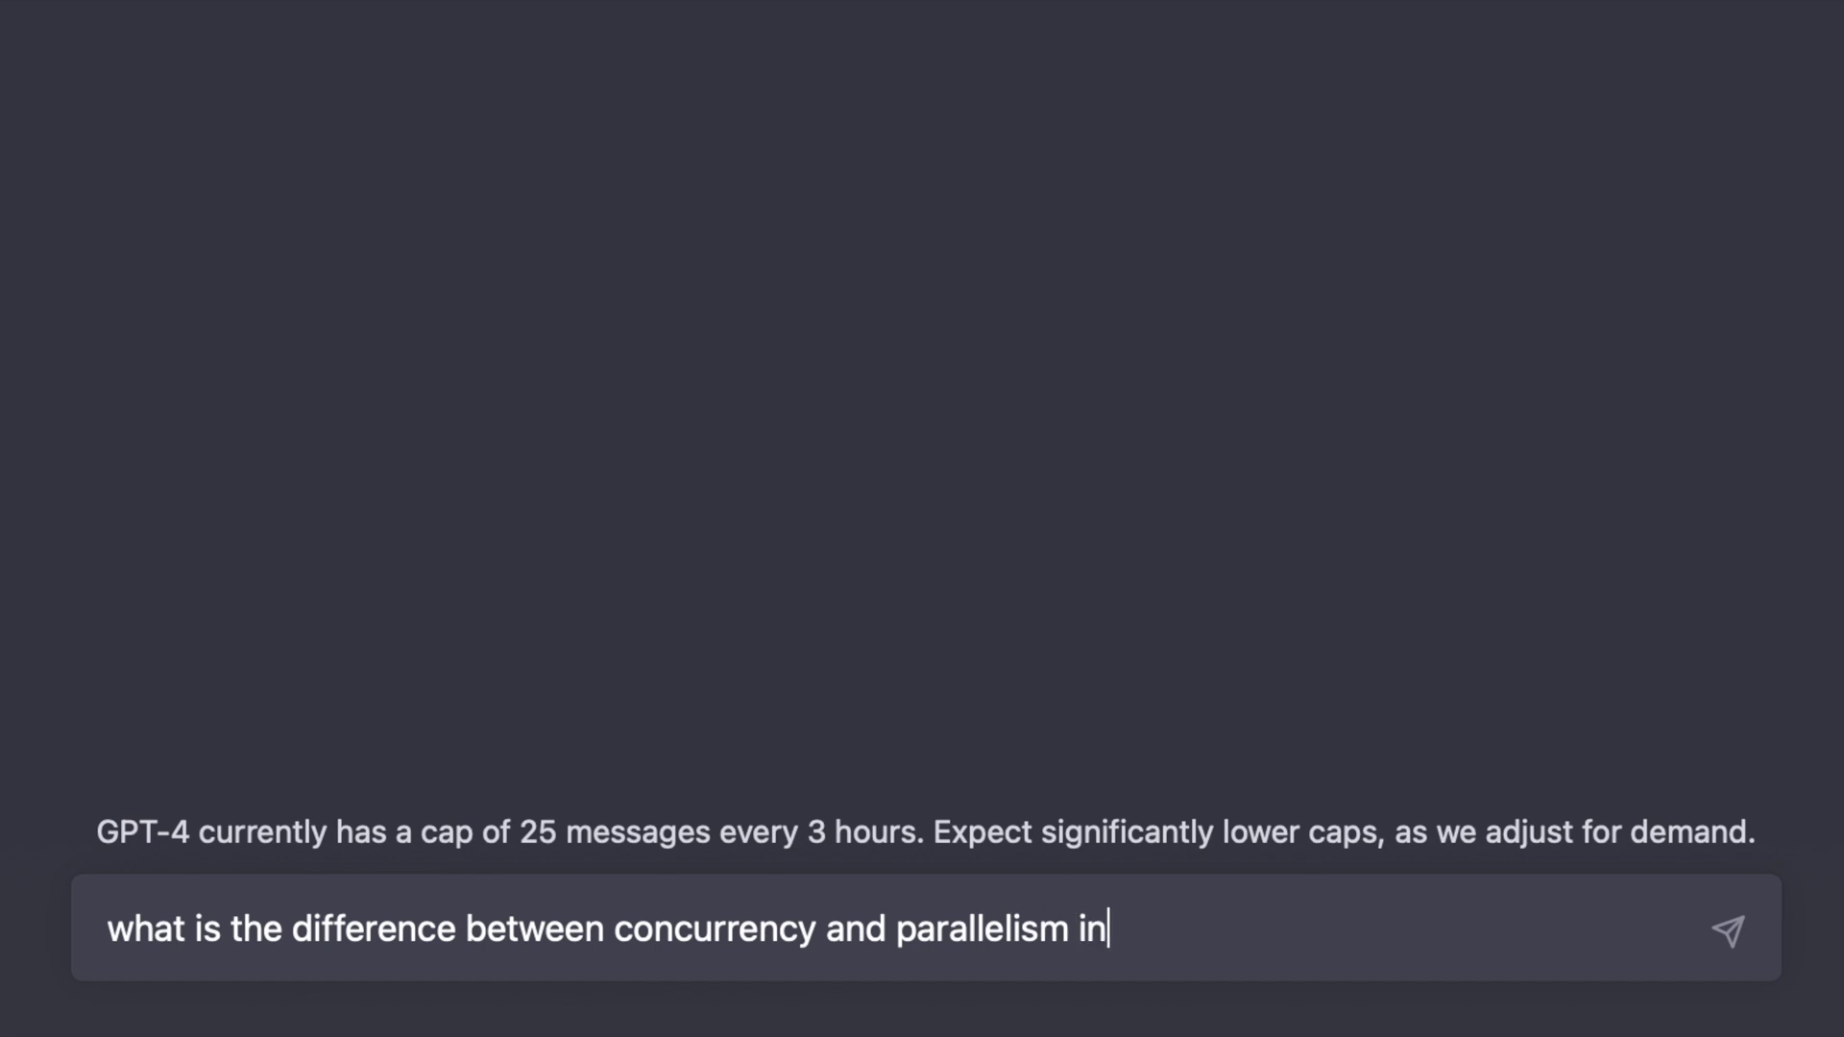
{"action": "type", "text": " programming. Explain i"}
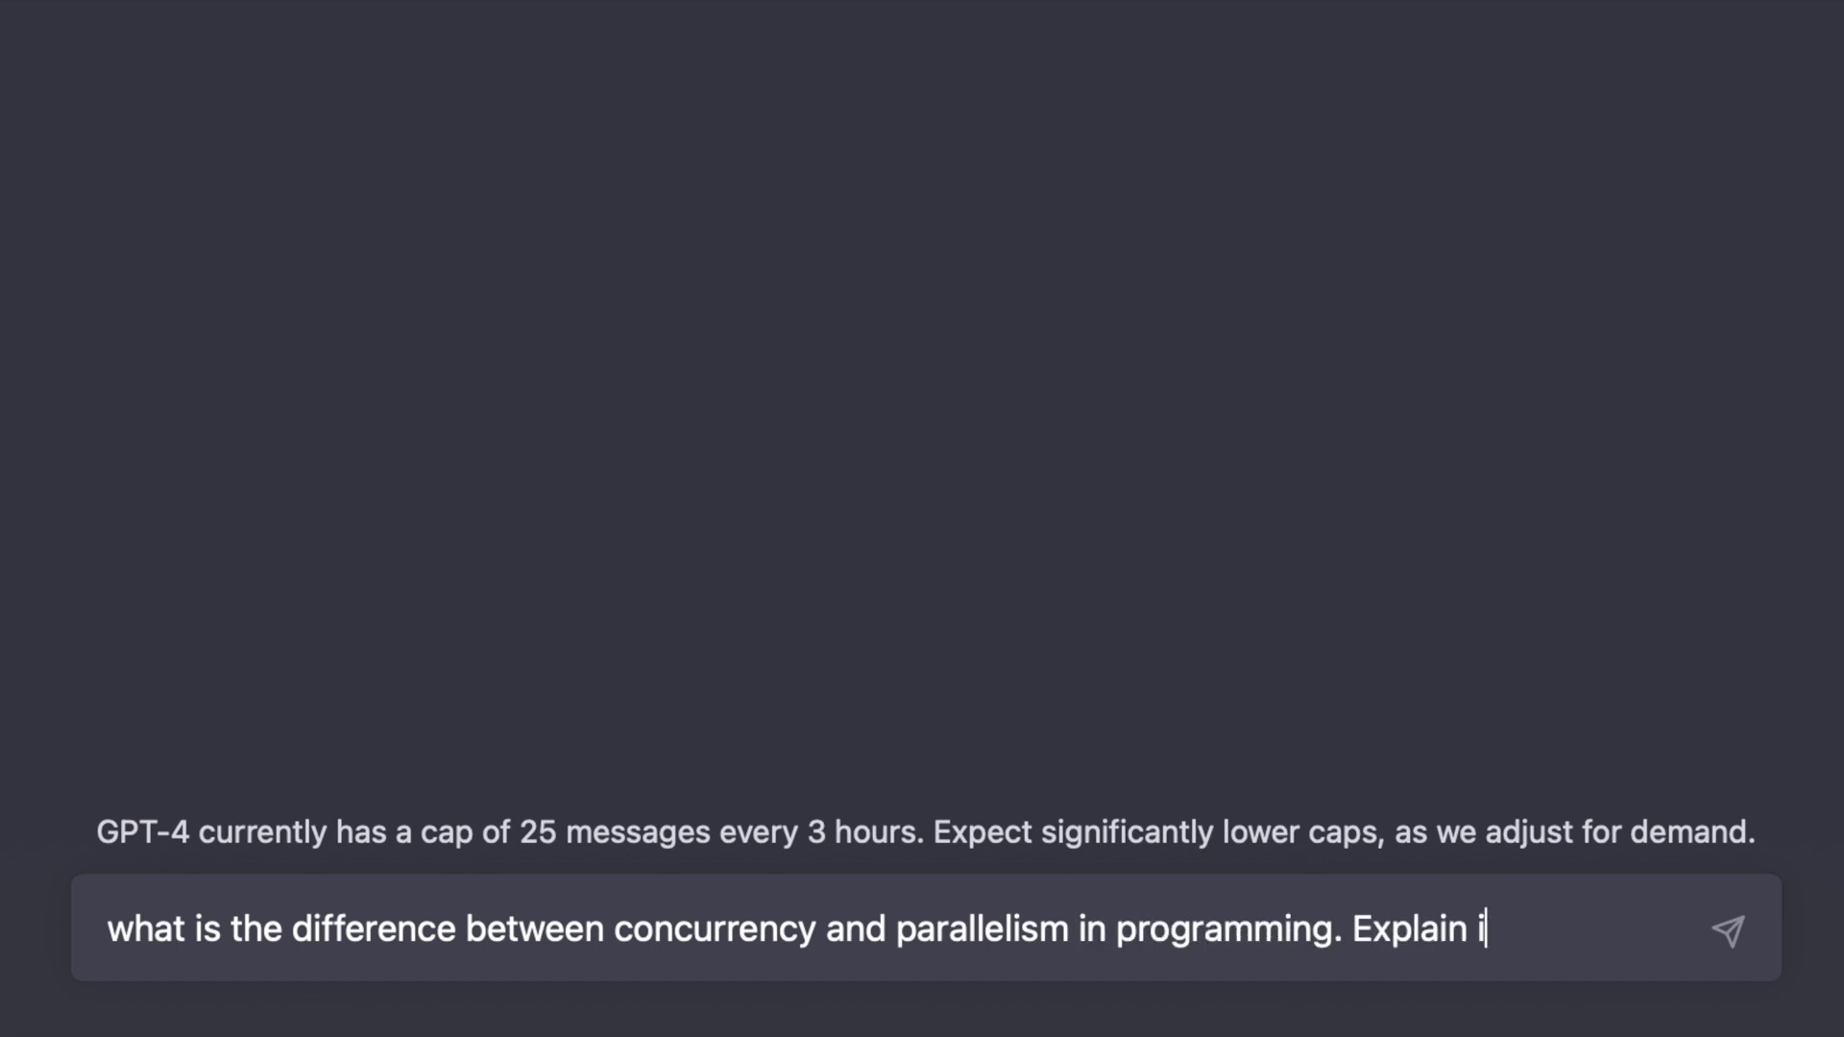
{"action": "type", "text": "t so a child can u"}
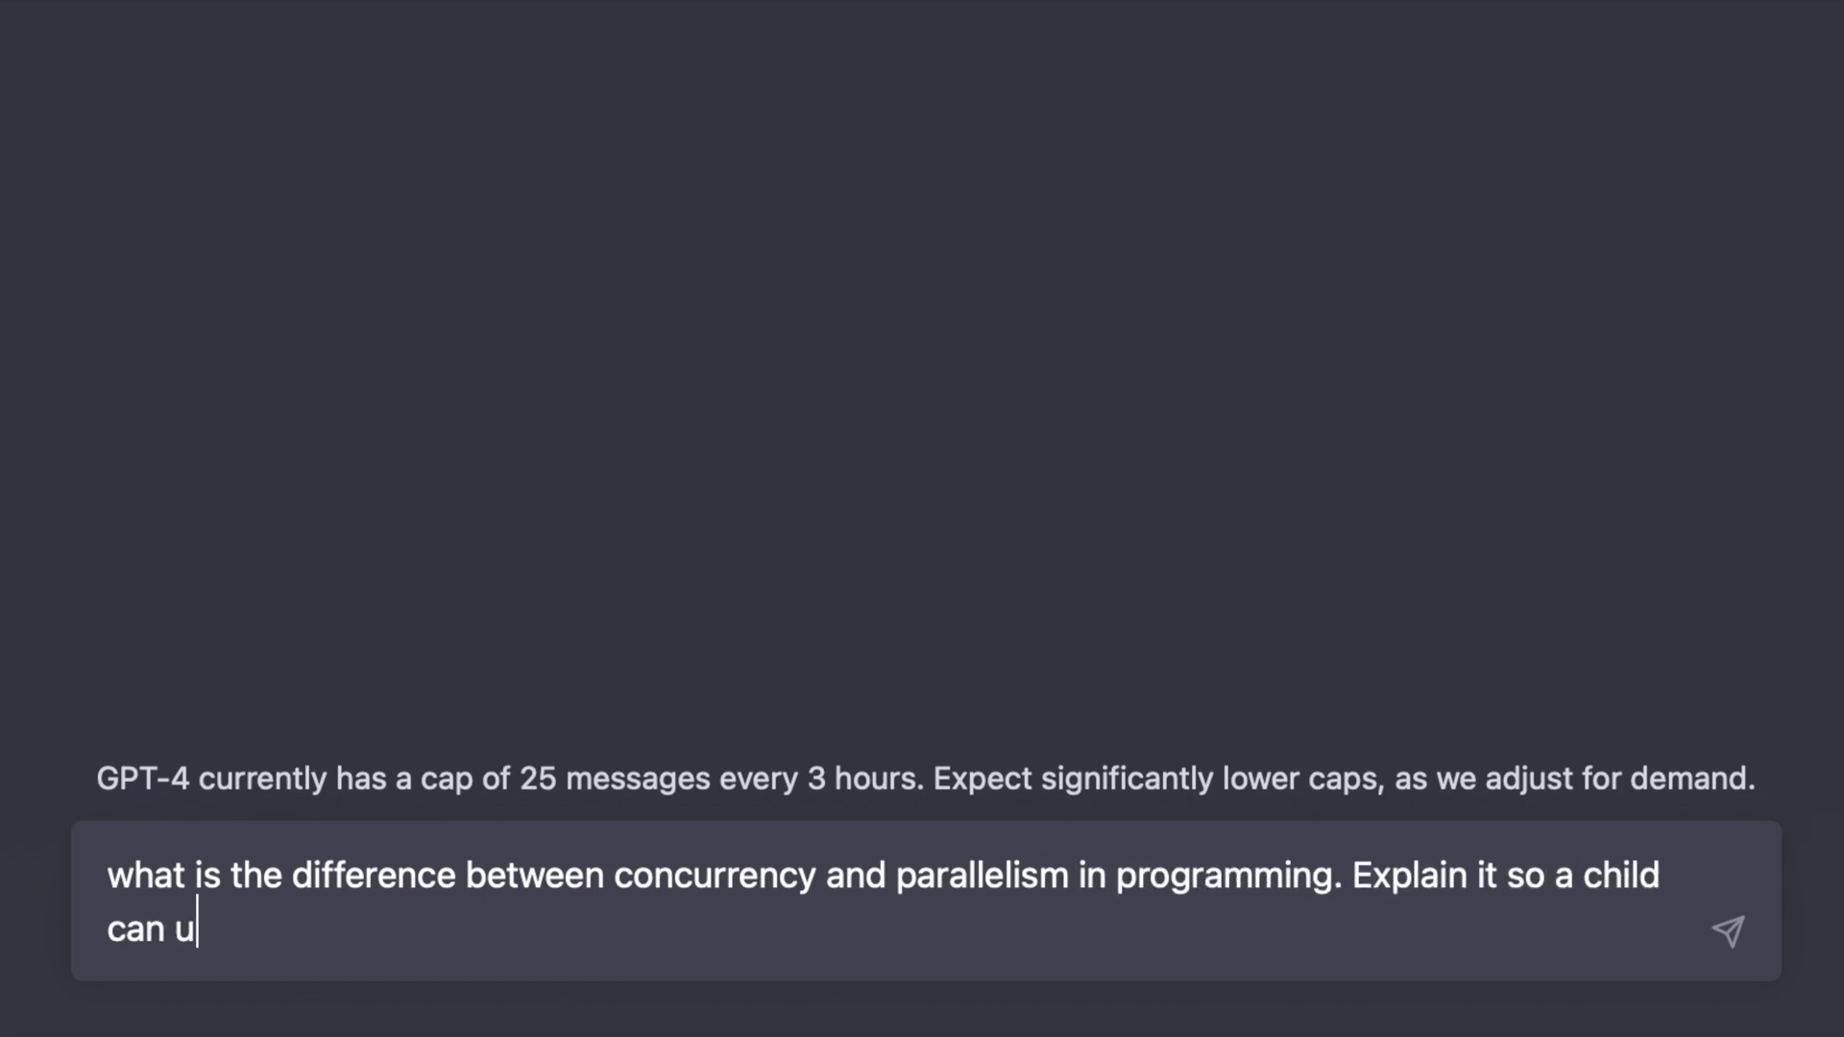
{"action": "type", "text": "nderstand"}
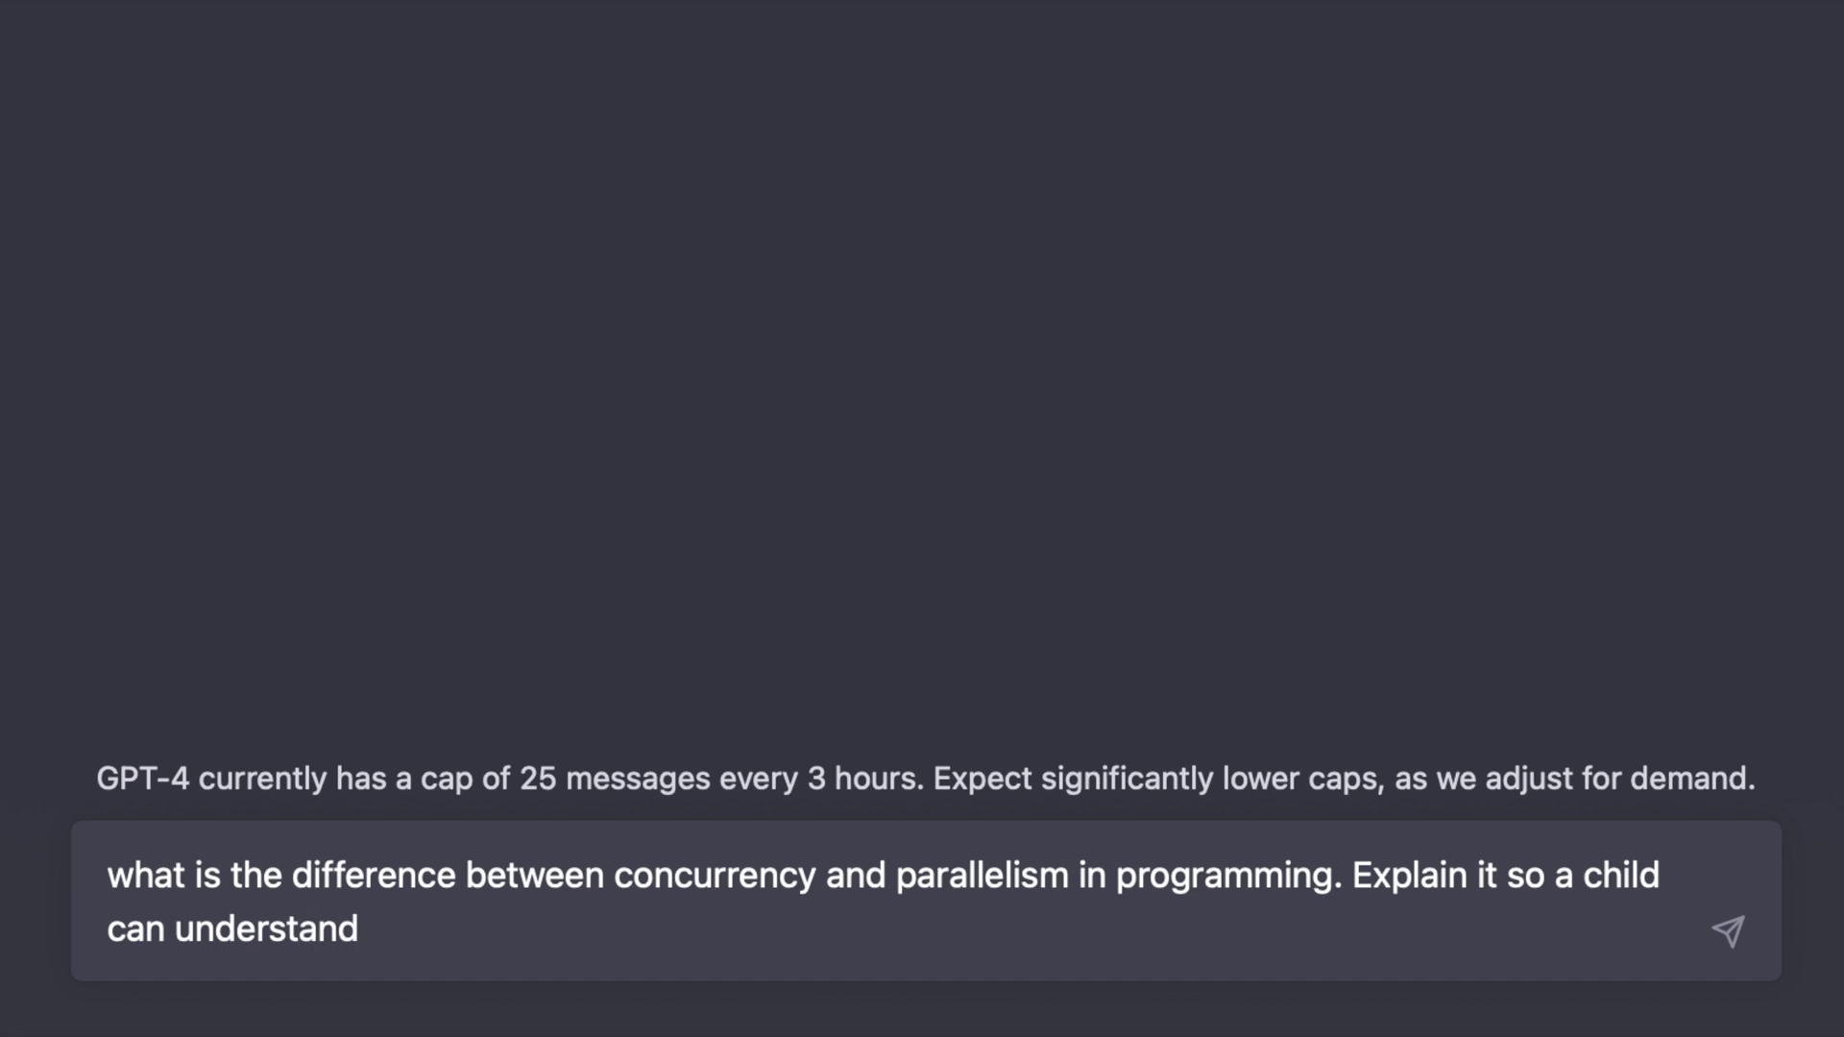
{"action": "type", "text": "10 t"}
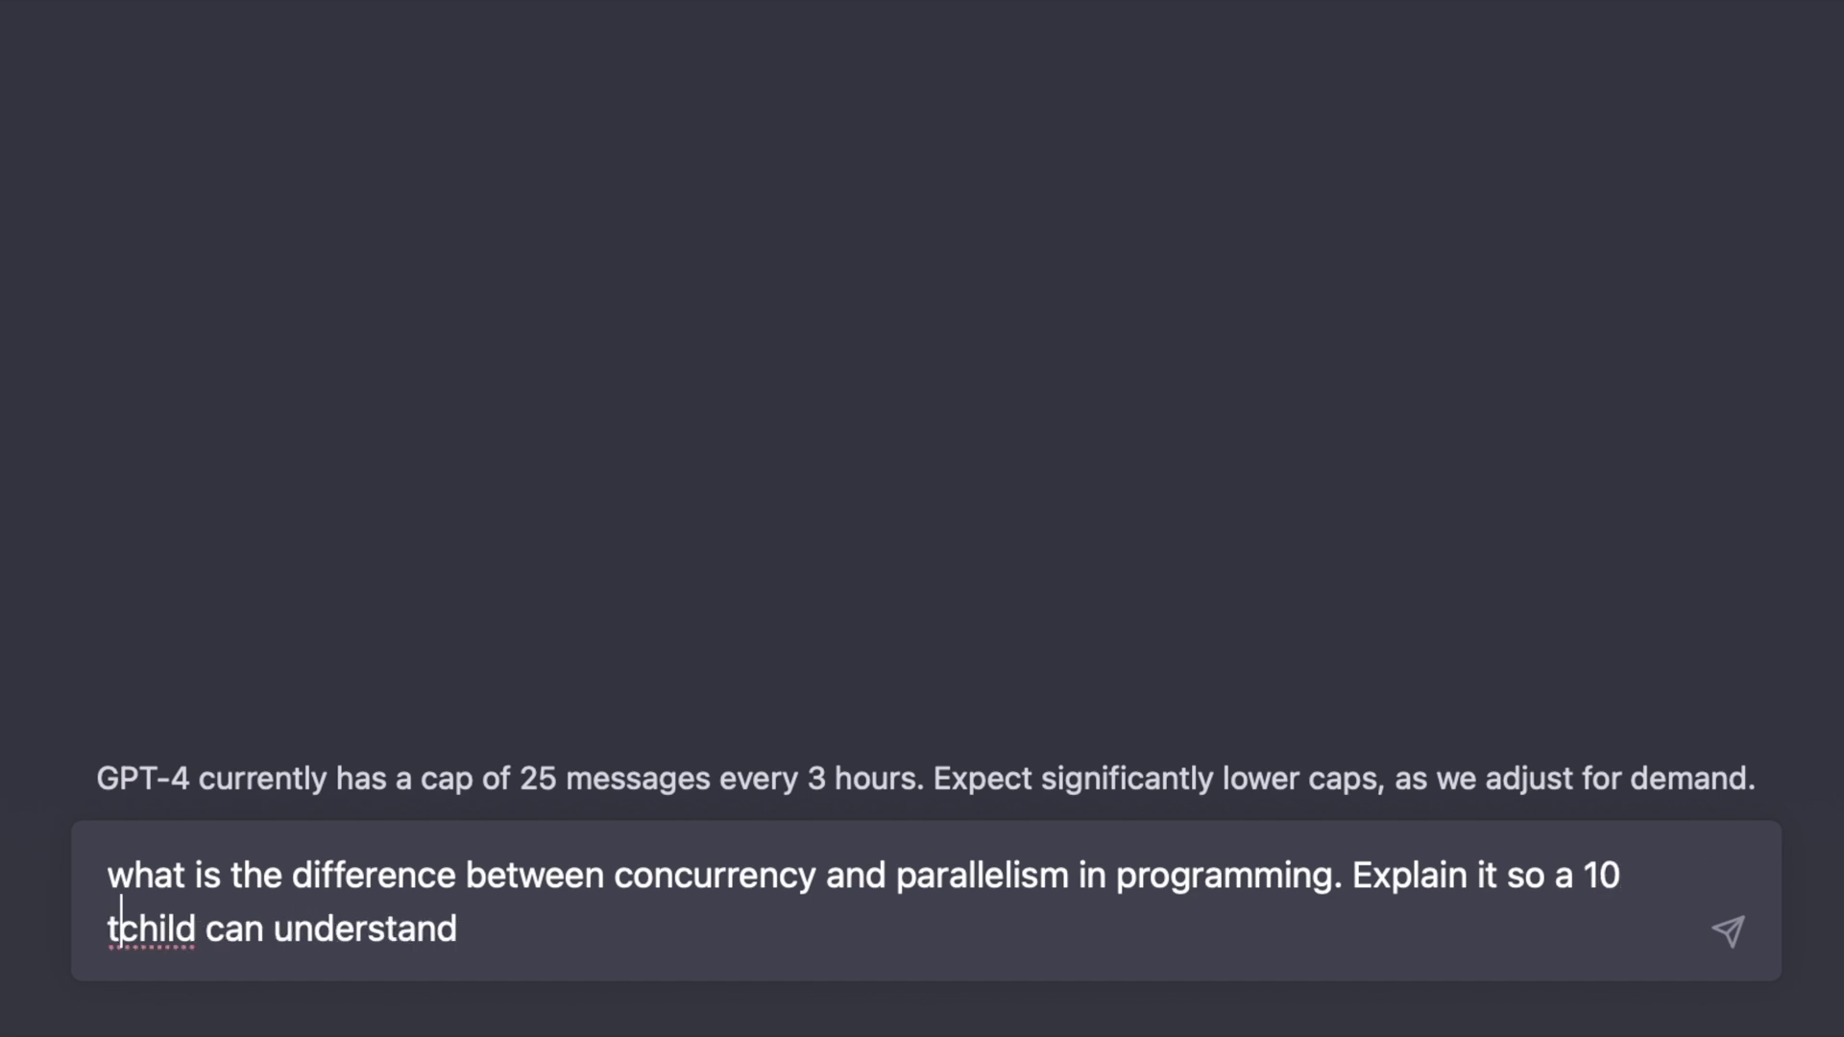
{"action": "key", "text": "BackSpace"}
{"action": "type", "text": "year"}
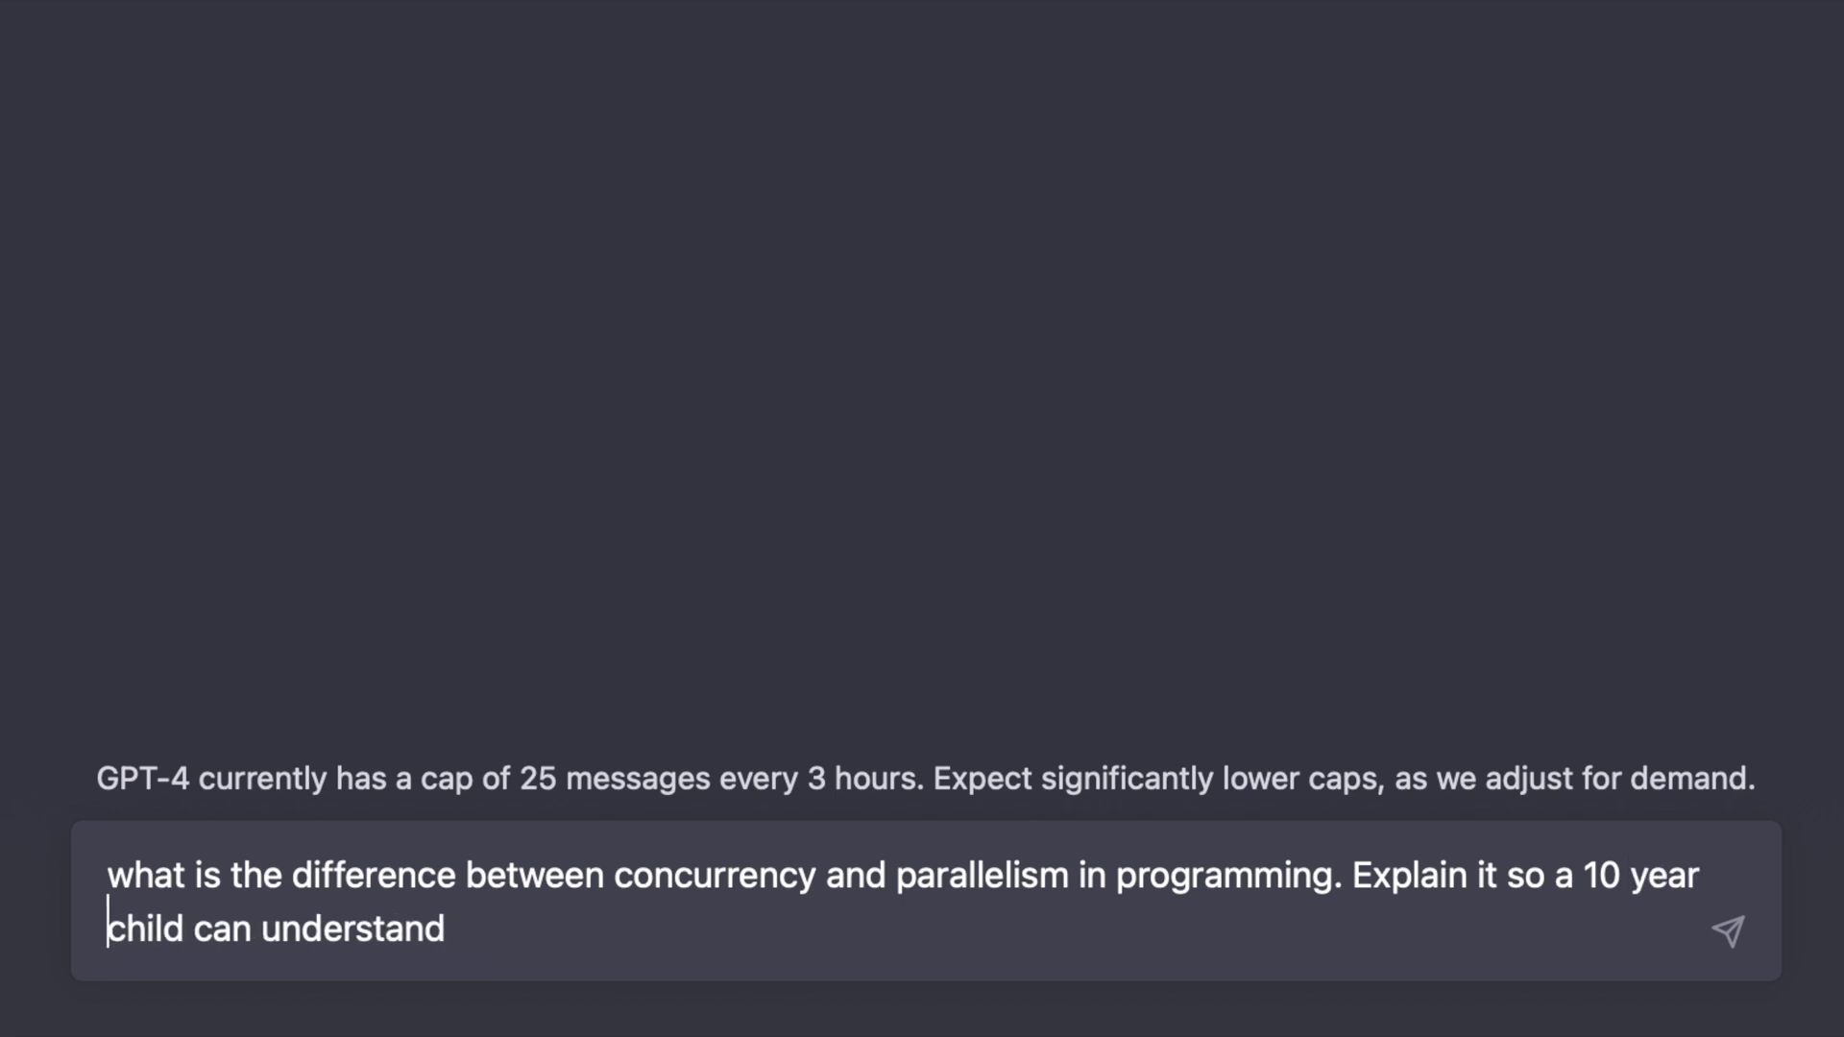
{"action": "key", "text": "Return"}
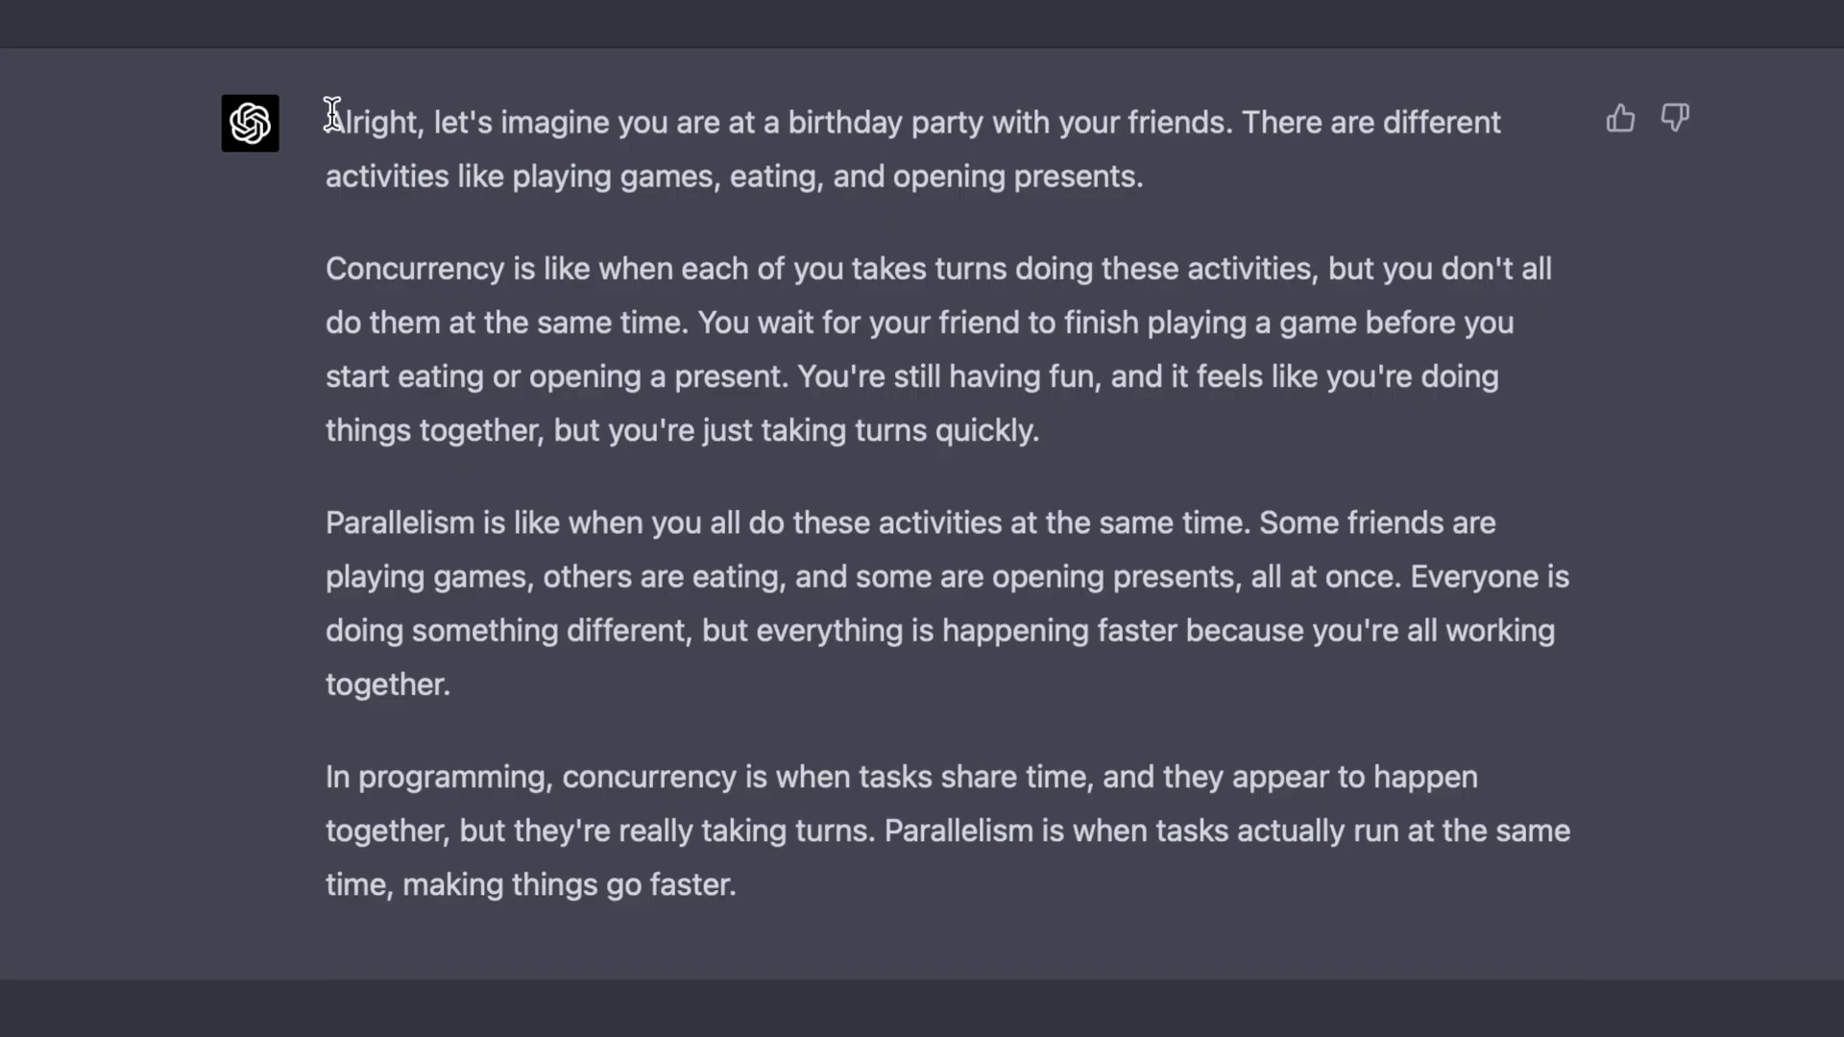
Highlight the paragraphs of GPT-4's birthday-party explanation of concurrency versus parallelism.
{"action": "left_click_drag", "start_coordinate": [731, 260], "coordinate": [1019, 568]}
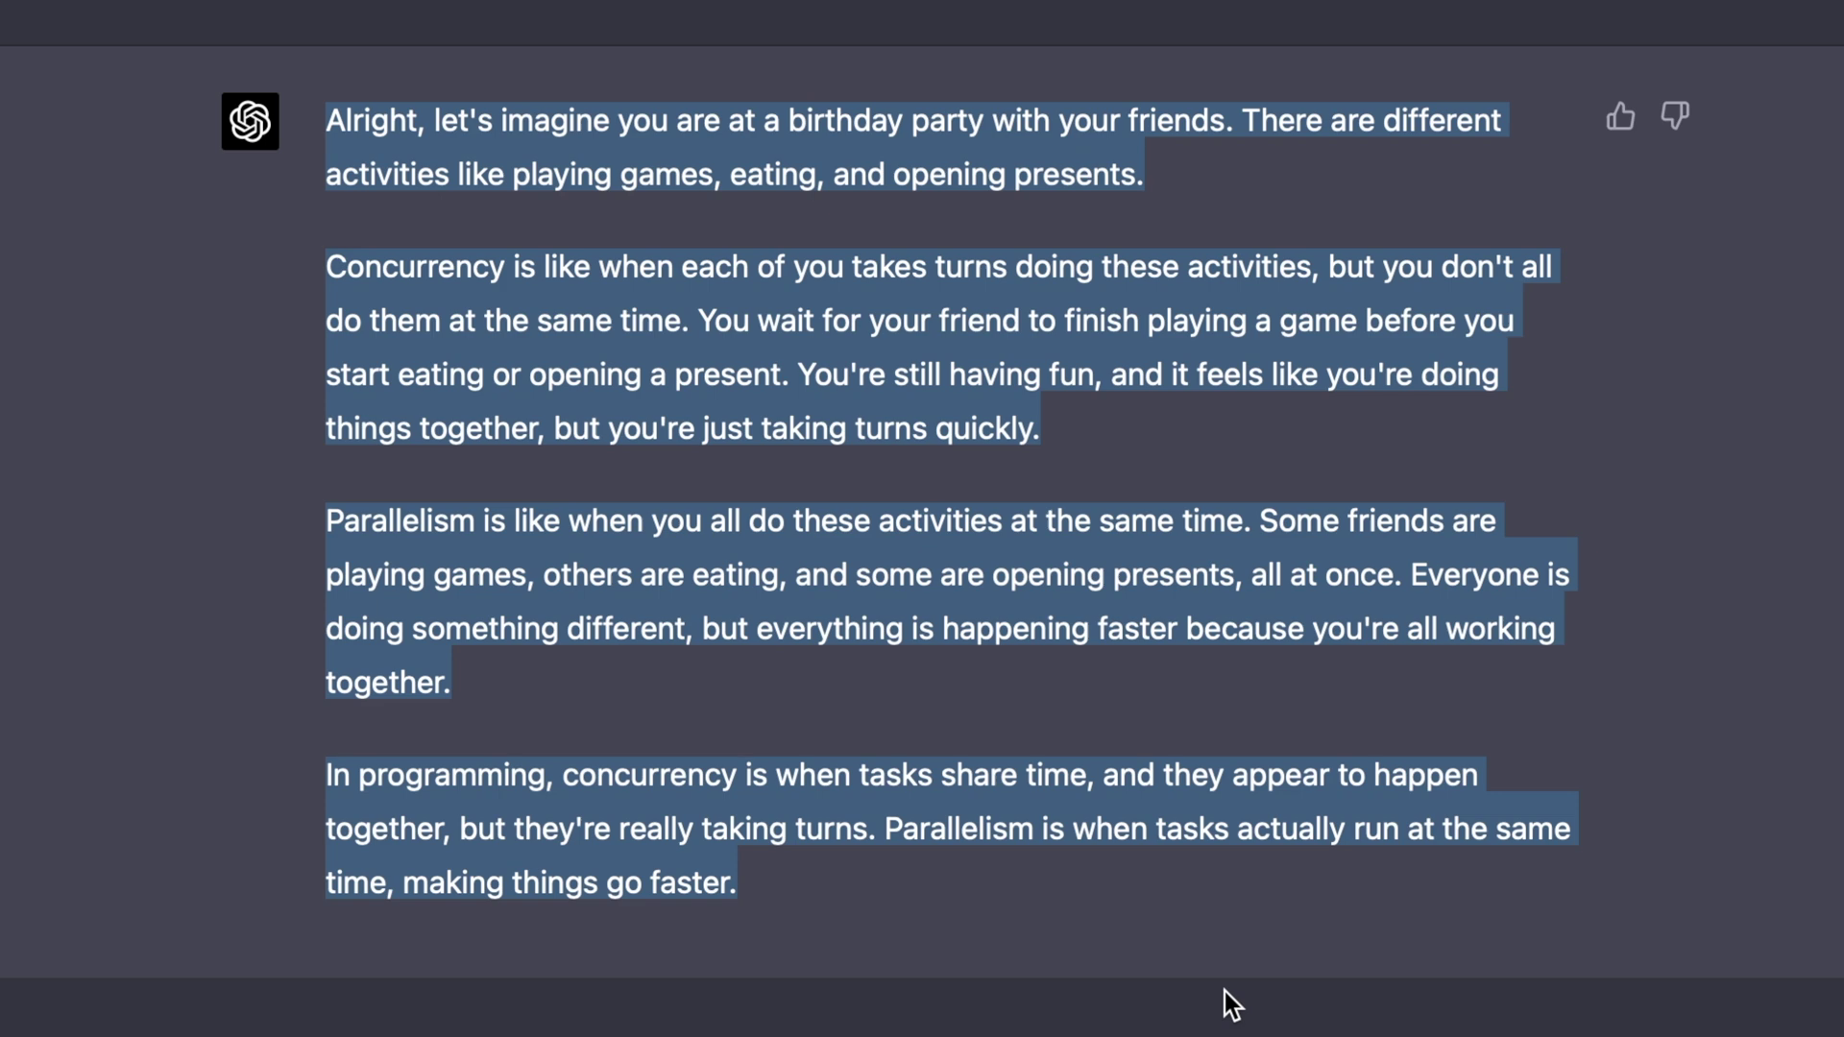
{"action": "left_click", "coordinate": [1301, 1014]}
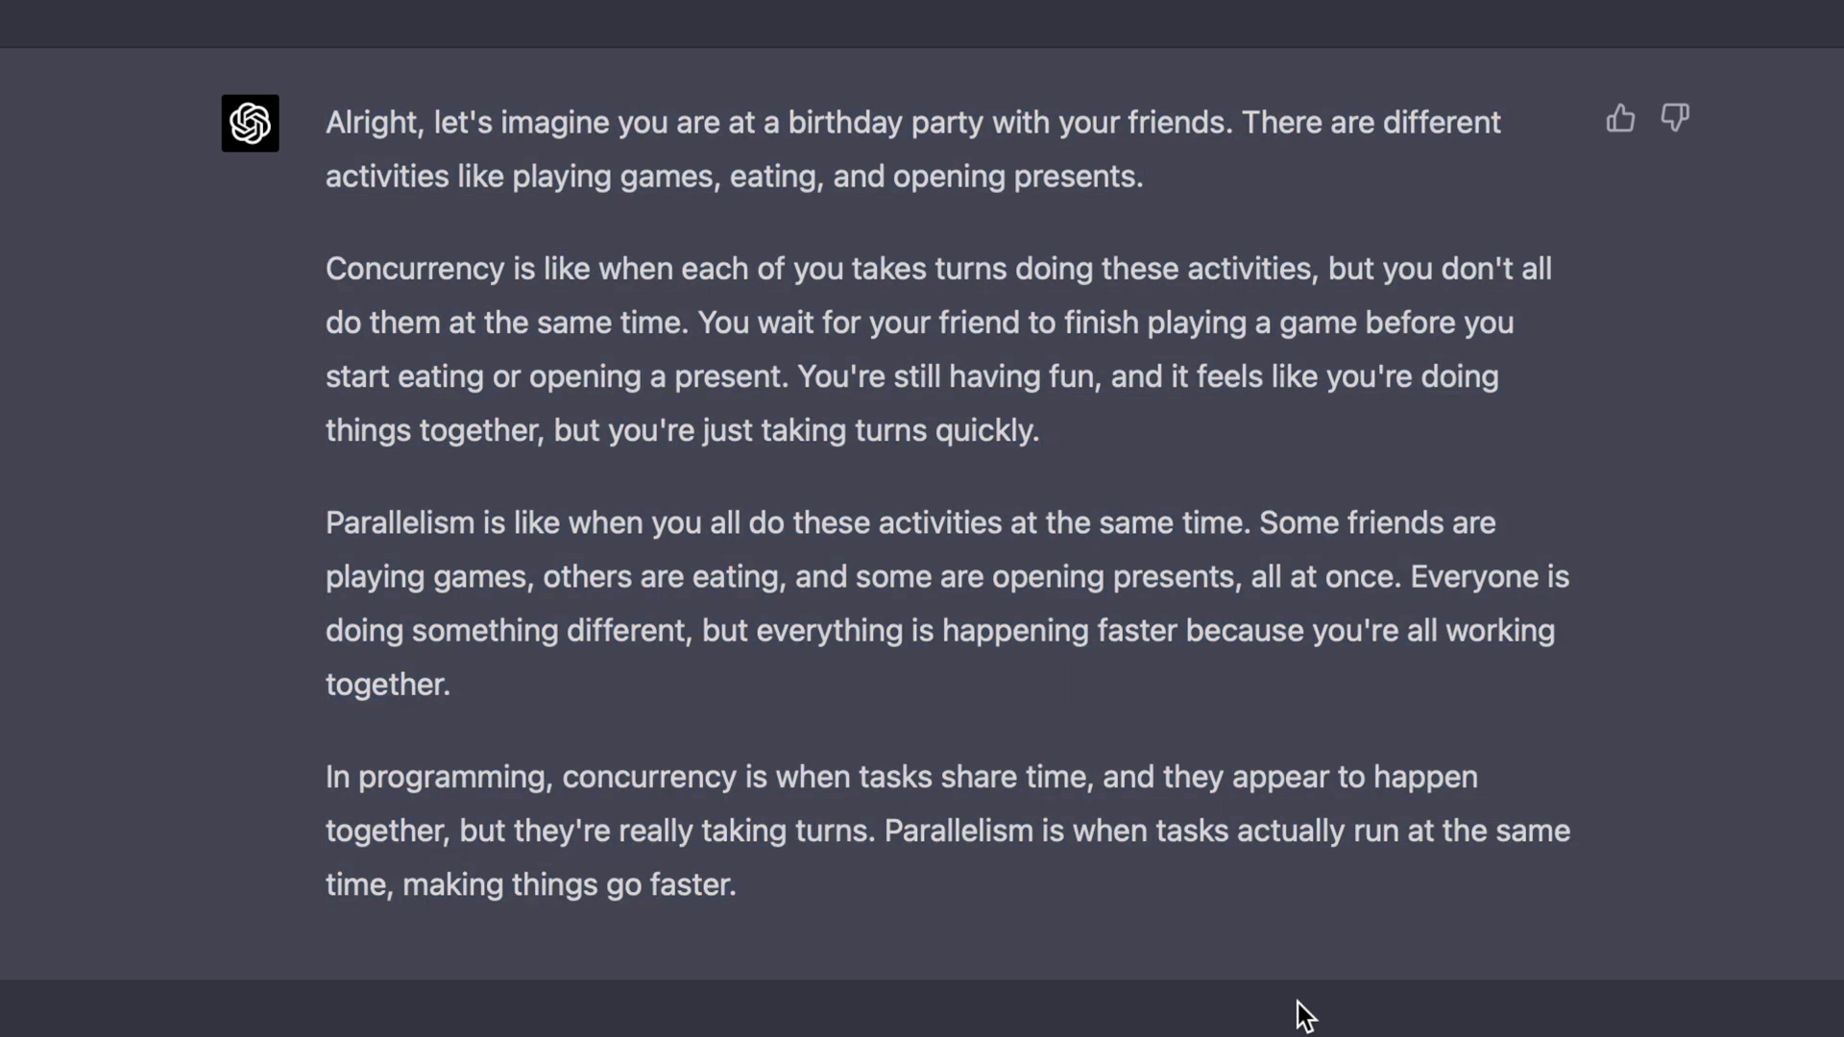